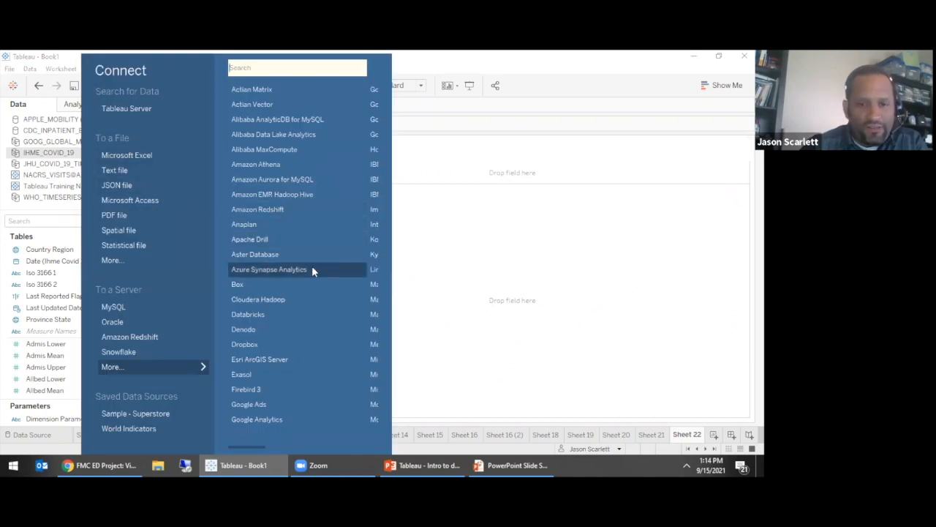
Look through the full list of server connectors, and close the Connect pane
scroll(312, 266, down, 5)
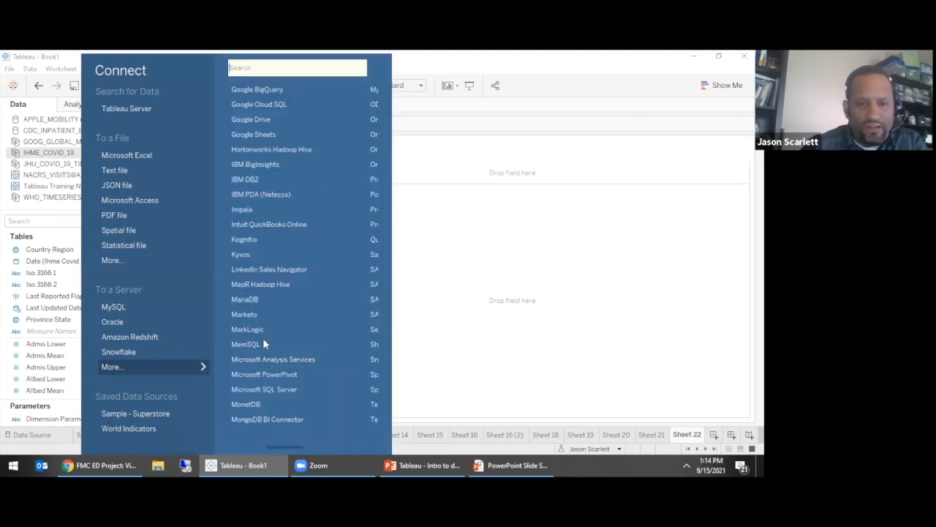
scroll(307, 225, up, 5)
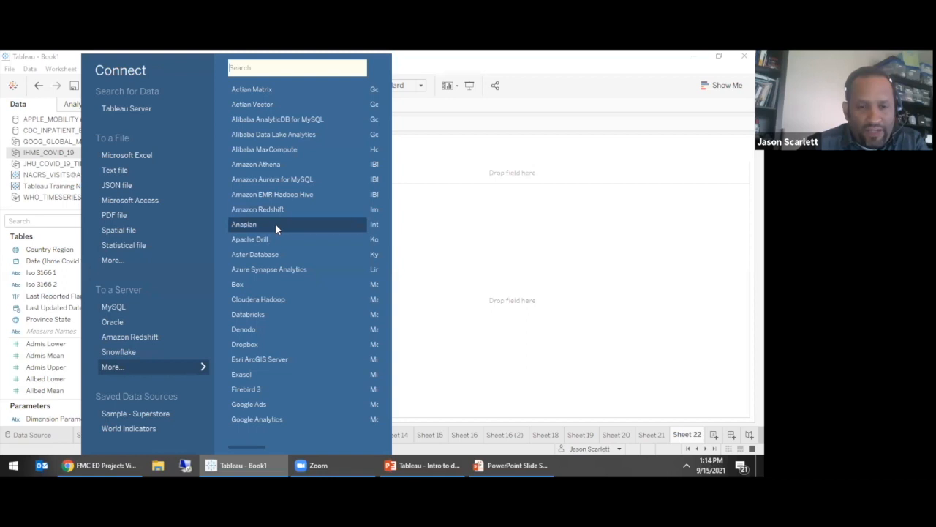
scroll(281, 271, down, 5)
scroll(283, 276, down, 5)
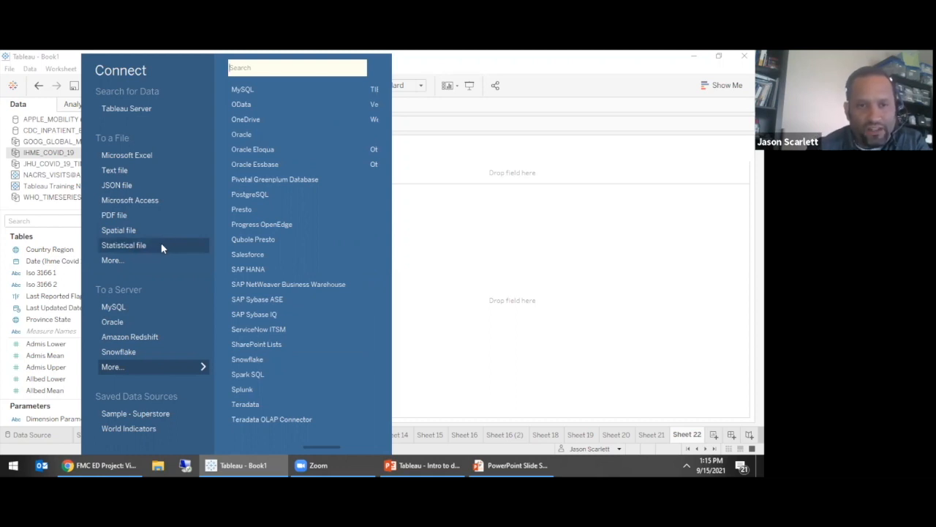
click(433, 265)
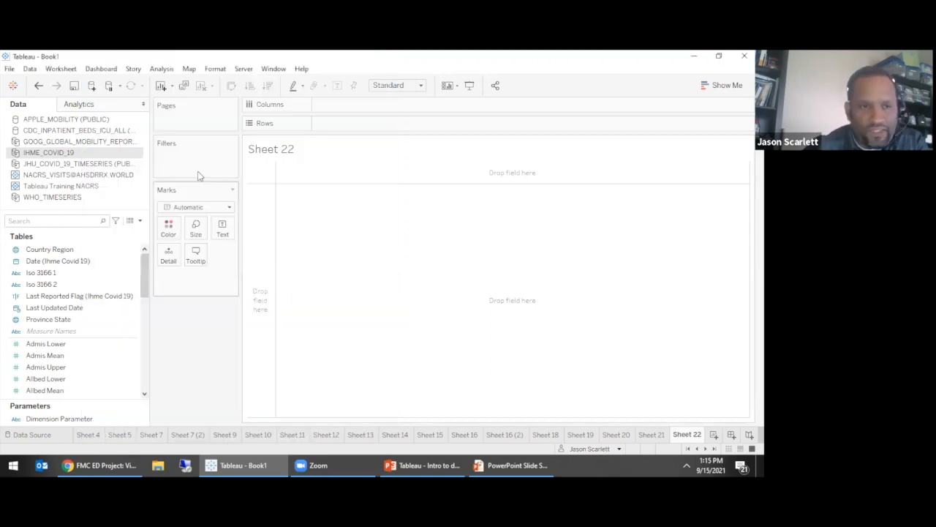
Edit the APPLE_MOBILITY (PUBLIC) data source and place the APPLE_MOBILITY table on its canvas in place of the existing one
right_click(85, 121)
click(265, 247)
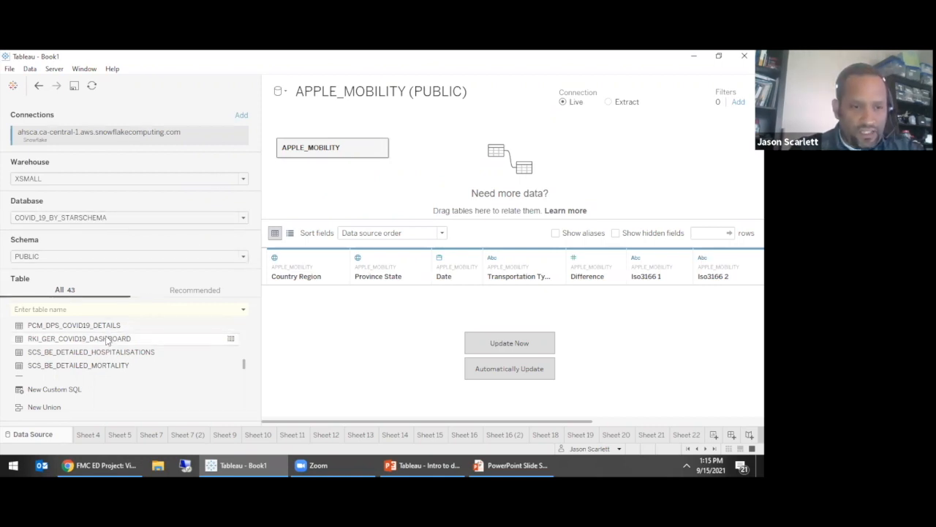
scroll(110, 342, down, 1)
scroll(117, 342, up, 15)
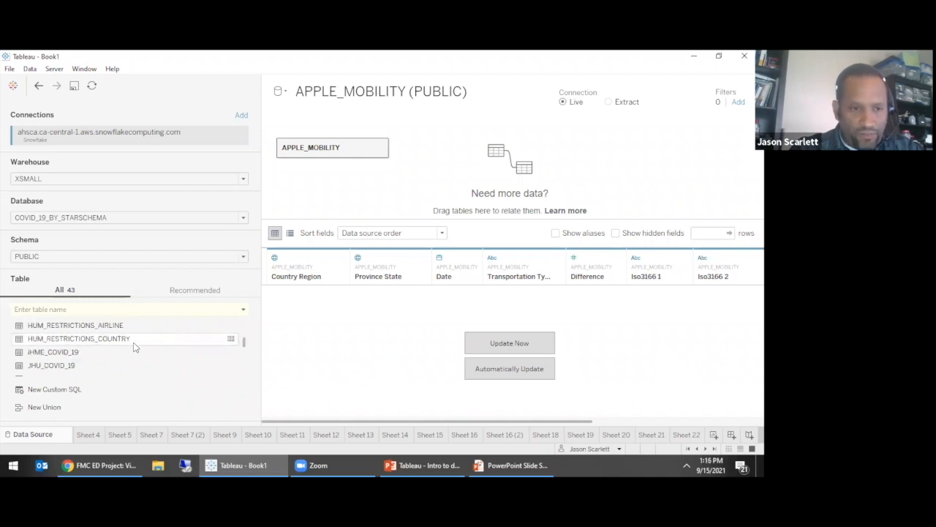
drag(113, 321, 330, 178)
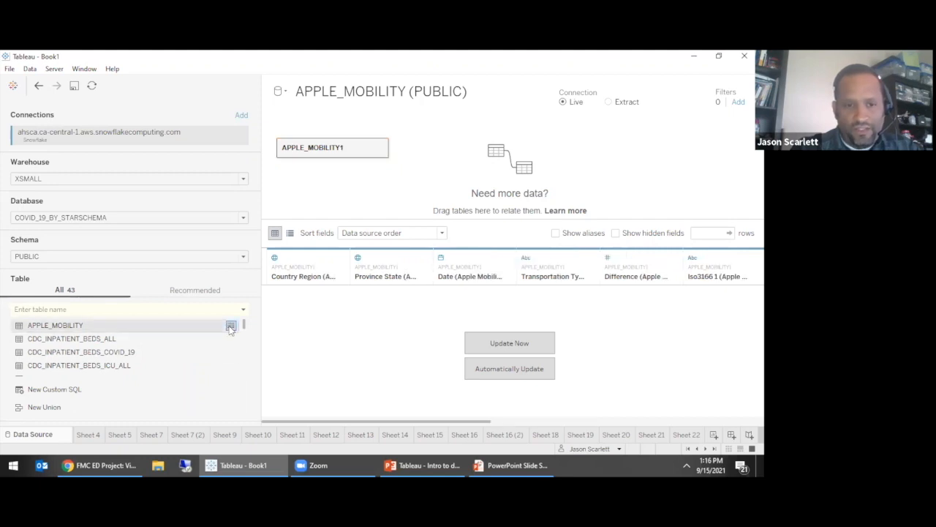
Preview the APPLE_MOBILITY table's rows, widen the COUNTRY_REGION column and examine the dates and ISO3166_1 codes
click(230, 327)
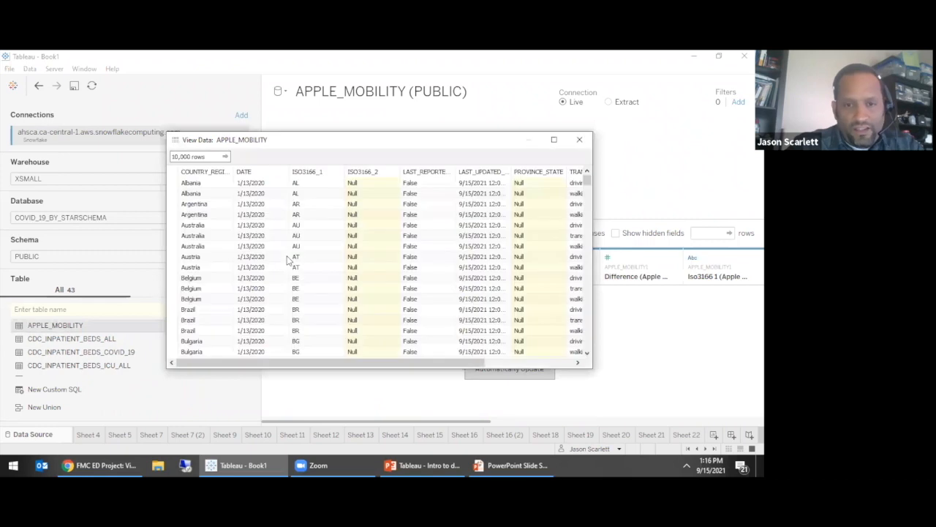
drag(235, 172, 254, 175)
click(272, 203)
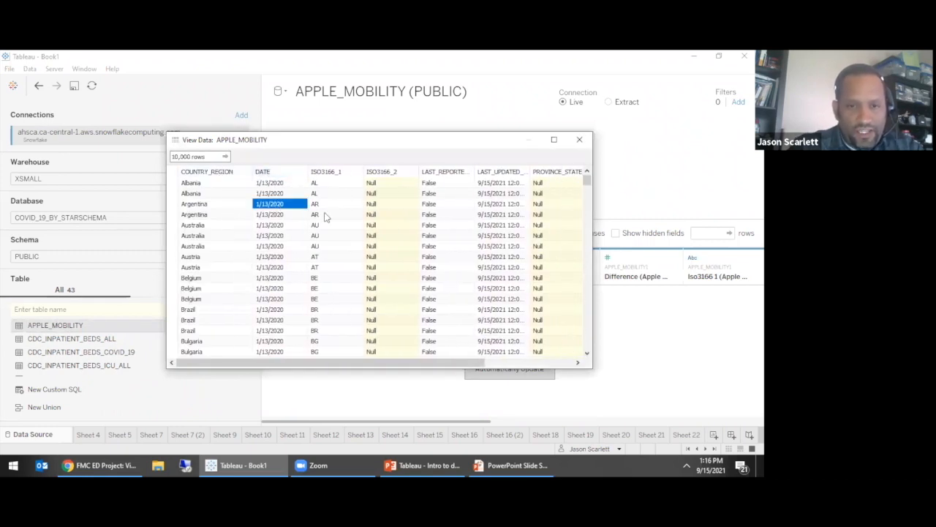
drag(330, 194, 330, 270)
Widen the preview's TRANSPORTATION_TYPE column, examine the transportation types and DIFFERENCE values, and close the preview
drag(457, 366, 547, 366)
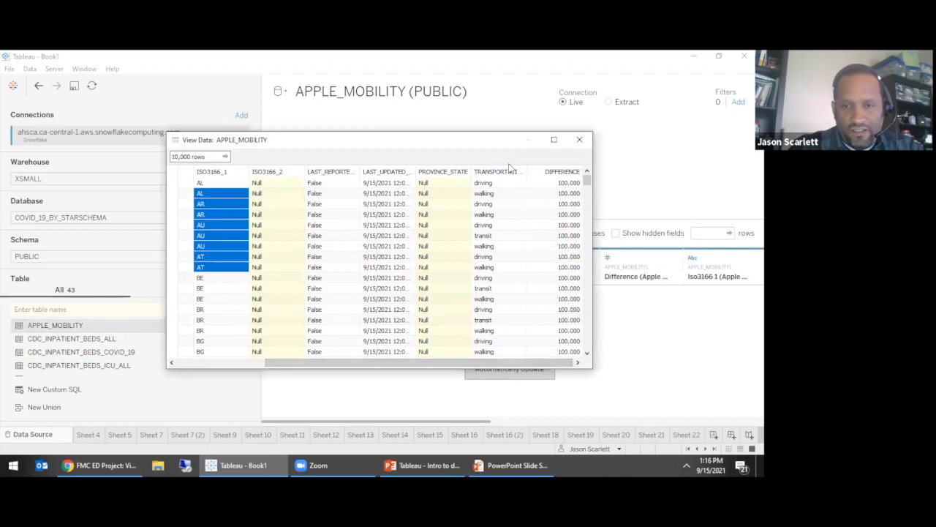
drag(526, 172, 552, 175)
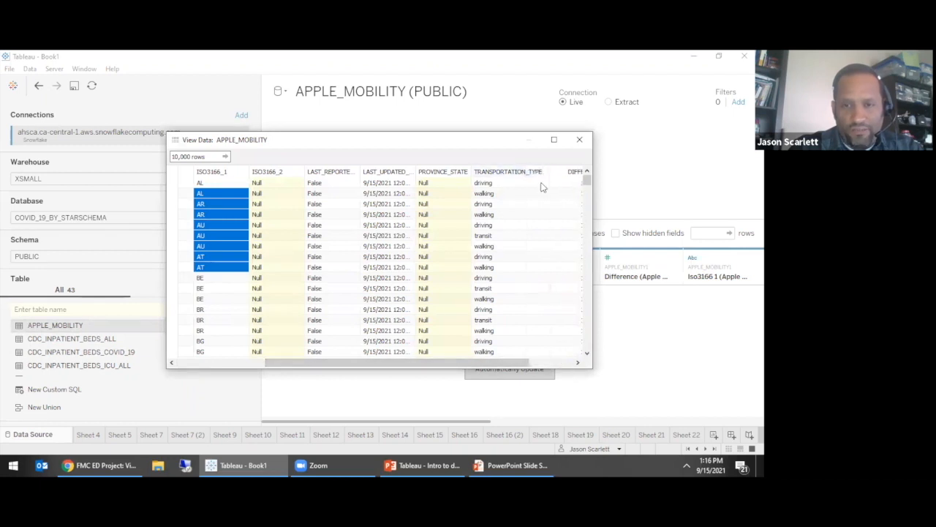
drag(495, 194, 510, 279)
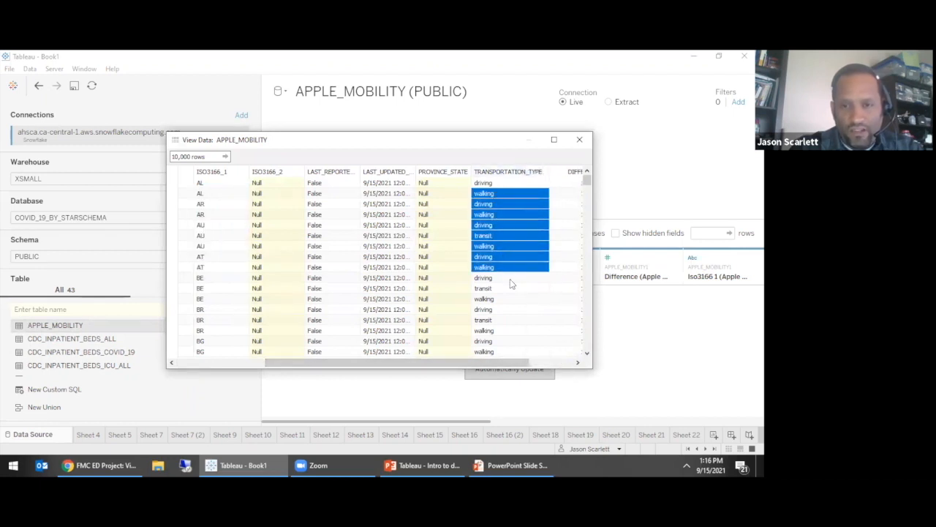
drag(527, 362, 555, 364)
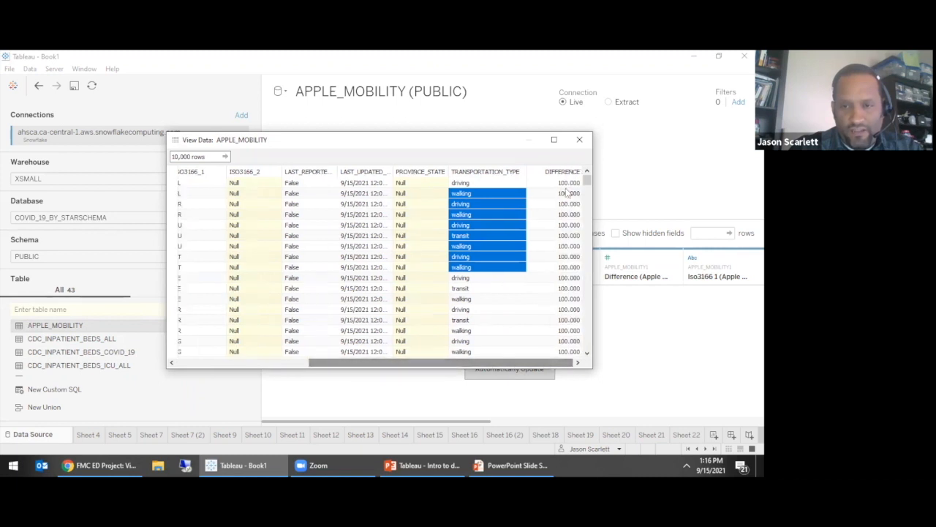
click(579, 139)
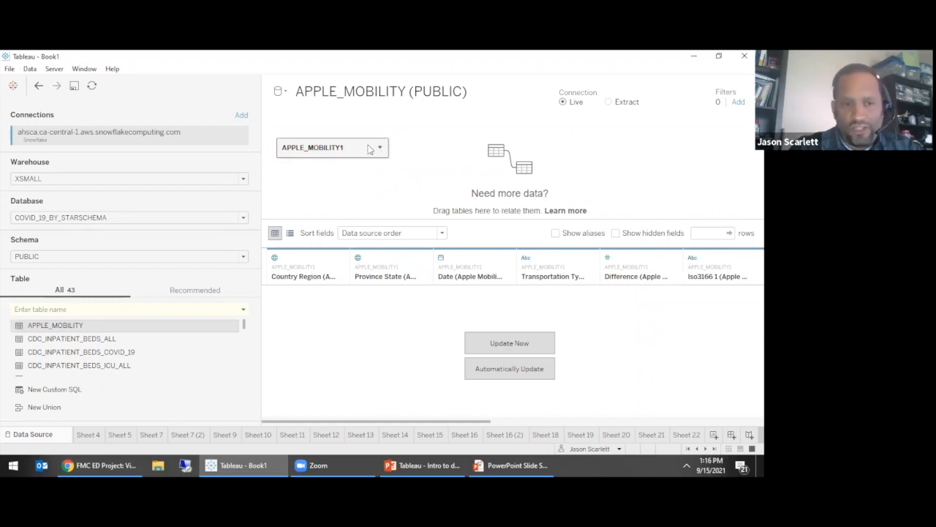
Create a new worksheet and select the APPLE_MOBILITY (PUBLIC) data source for it
drag(98, 325, 162, 319)
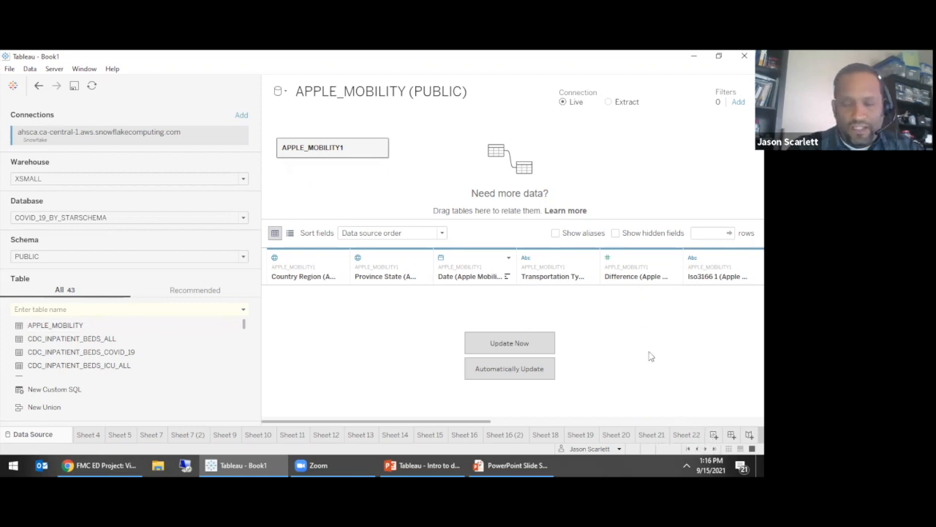
click(716, 433)
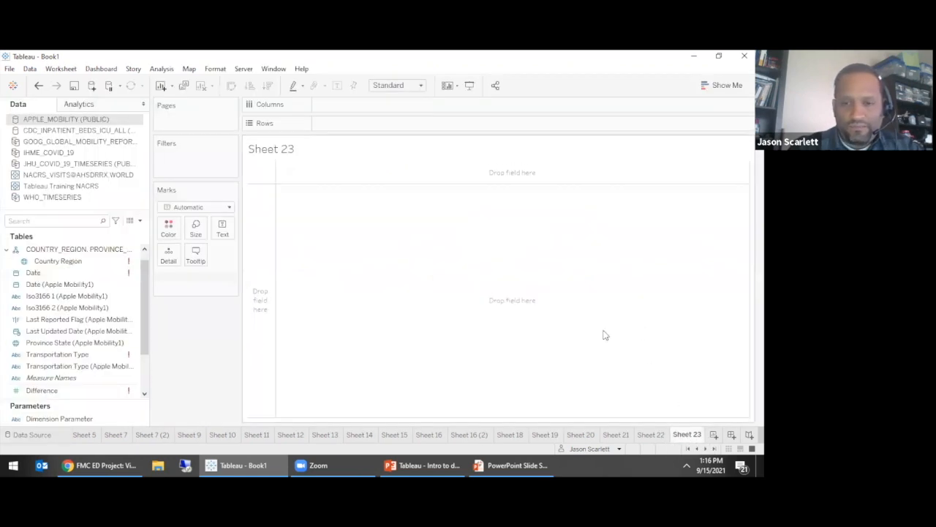
click(73, 141)
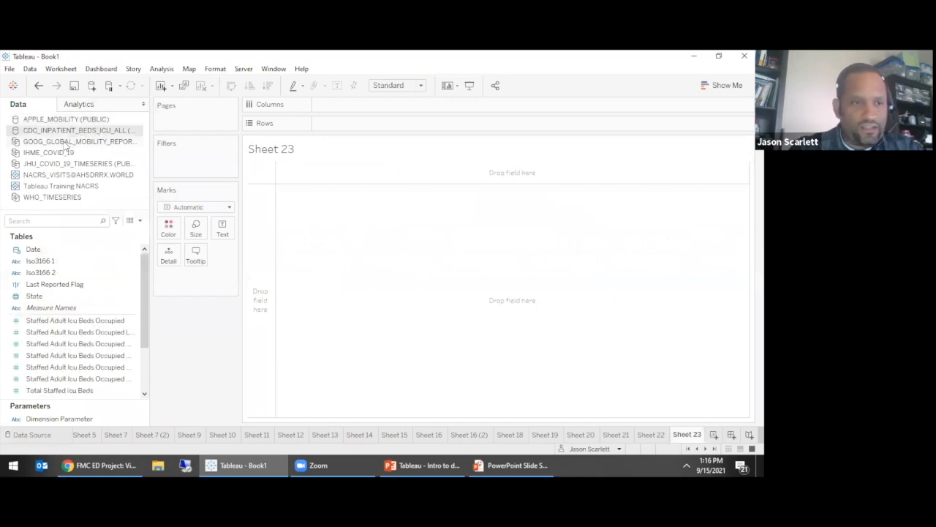
click(53, 164)
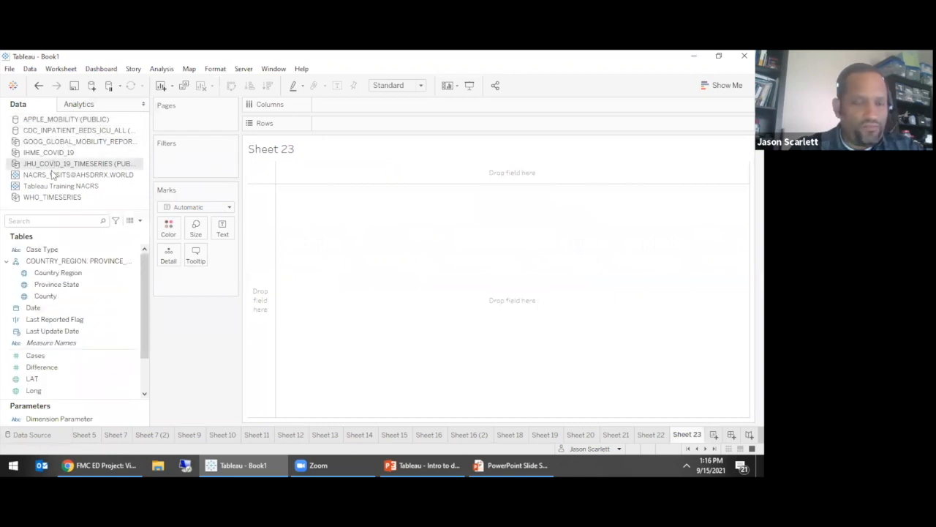
click(57, 120)
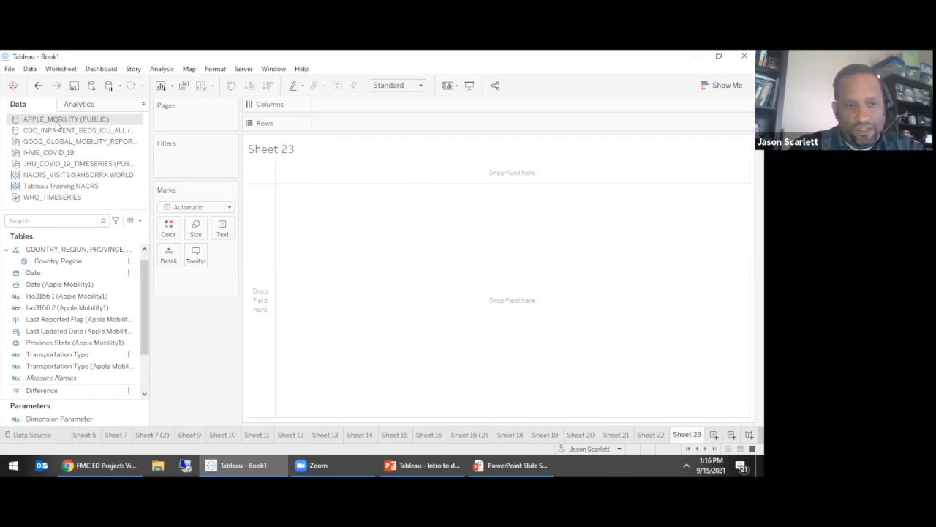
Examine the data source's field list and the error flagged on the Country Region field
drag(144, 298, 153, 281)
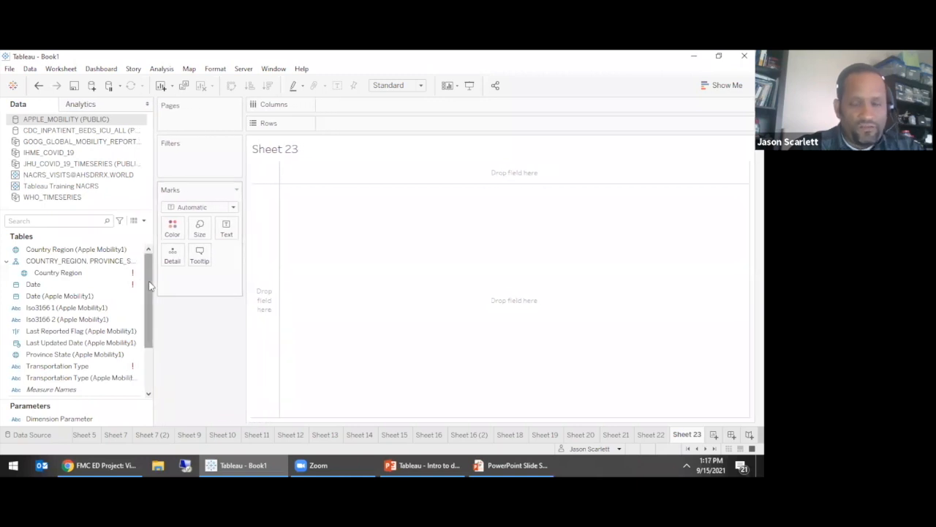
click(57, 249)
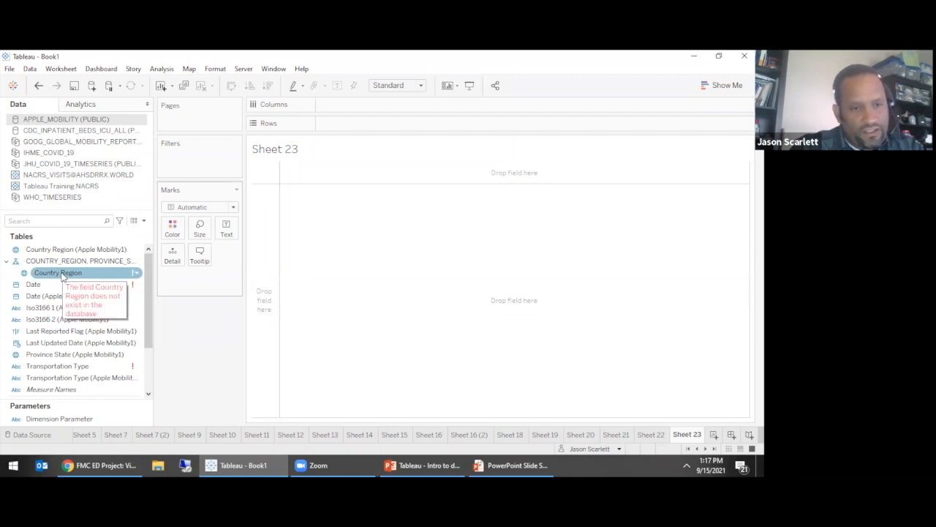
scroll(53, 334, down, 2)
scroll(54, 335, up, 2)
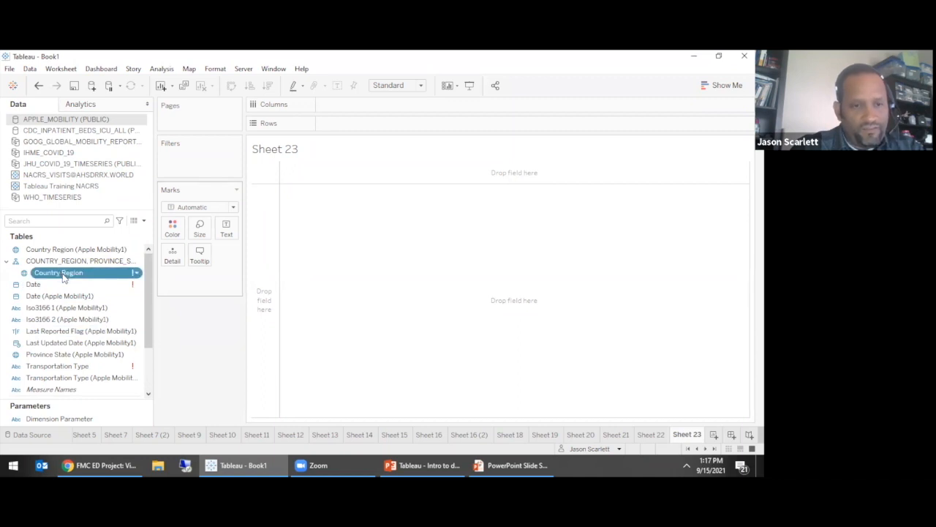
mouse_move(108, 275)
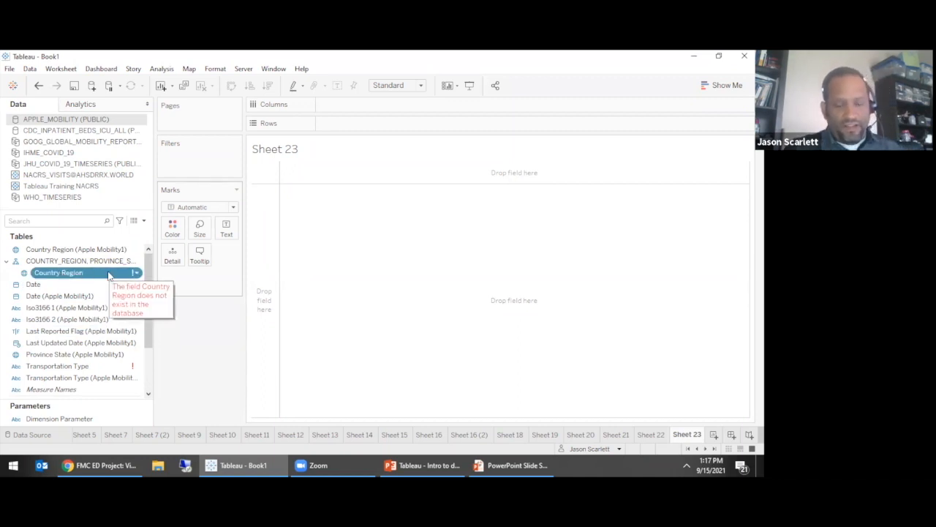
right_click(87, 121)
click(114, 141)
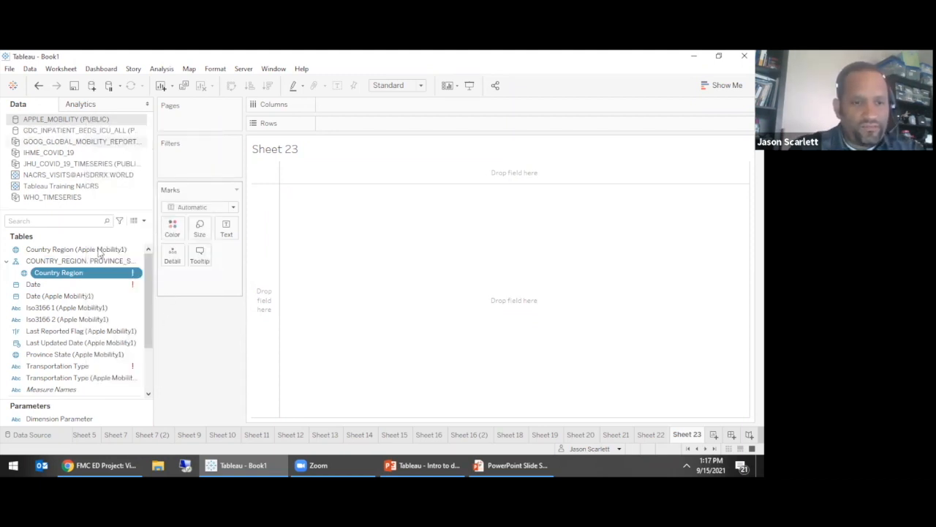
Add the Country Region (Apple Mobility1) field to the view as a world map
click(79, 250)
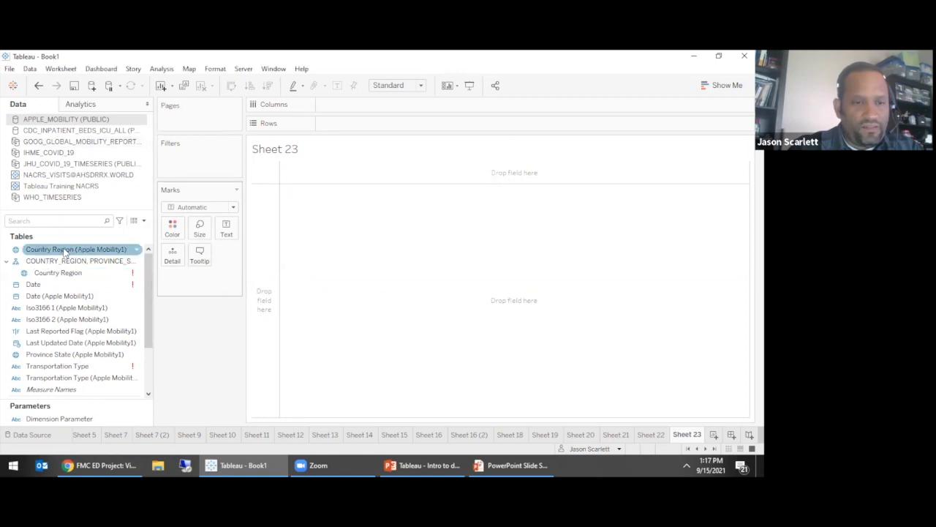
drag(64, 250, 44, 250)
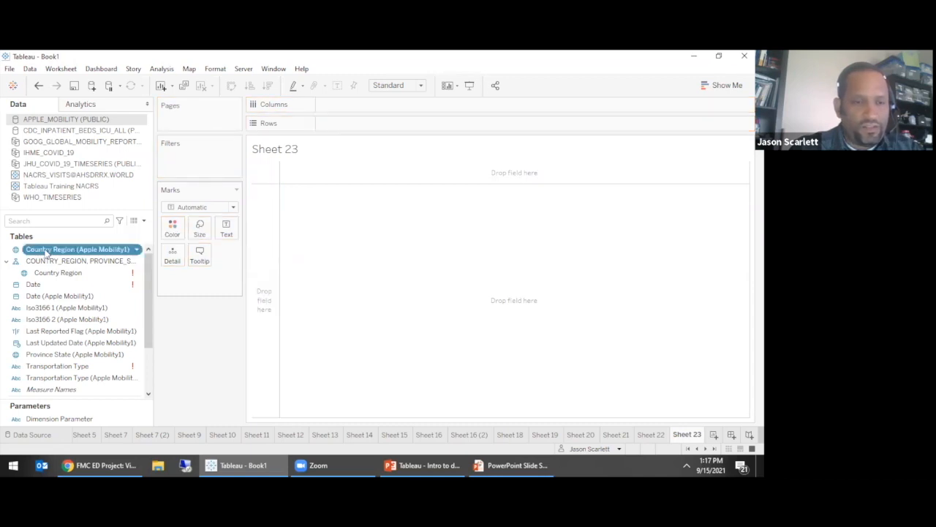
double_click(47, 250)
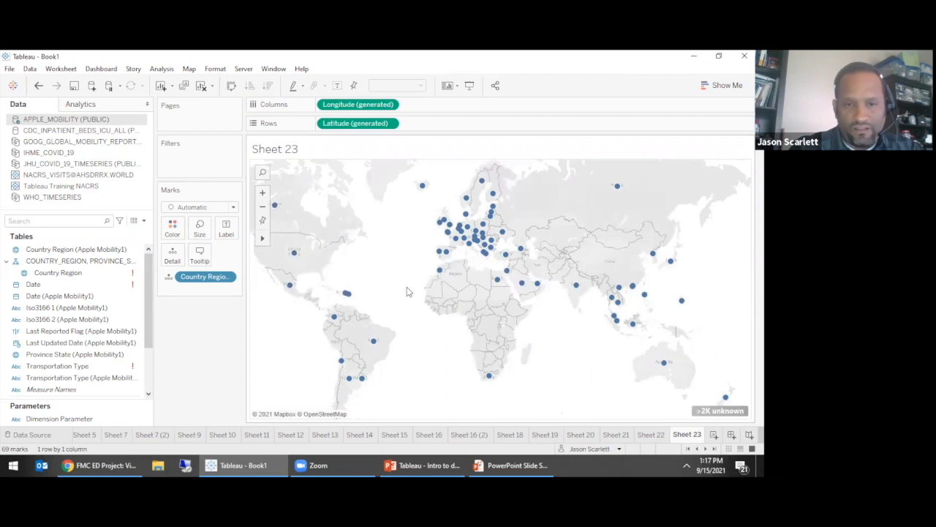
Add the Difference (Apple Mobility1) measure to the map so that it sizes the country marks
drag(152, 294, 150, 335)
click(72, 334)
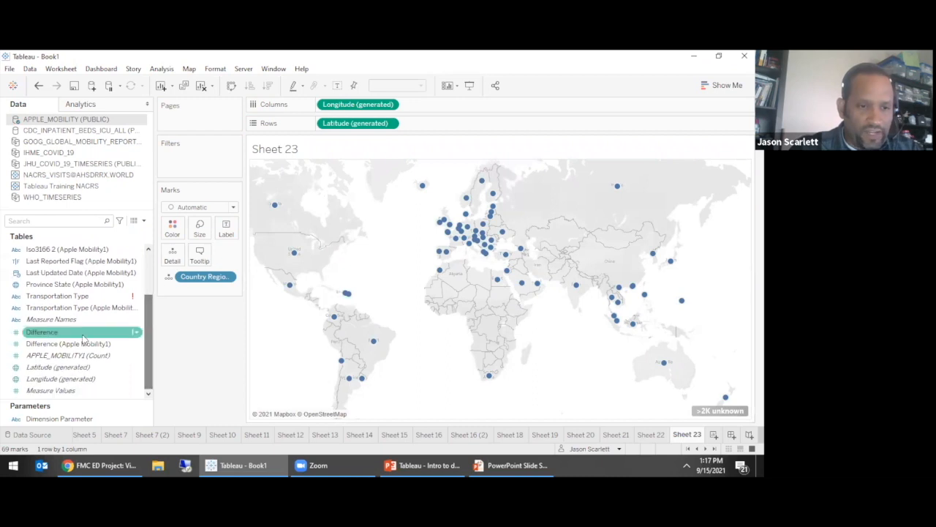
click(47, 344)
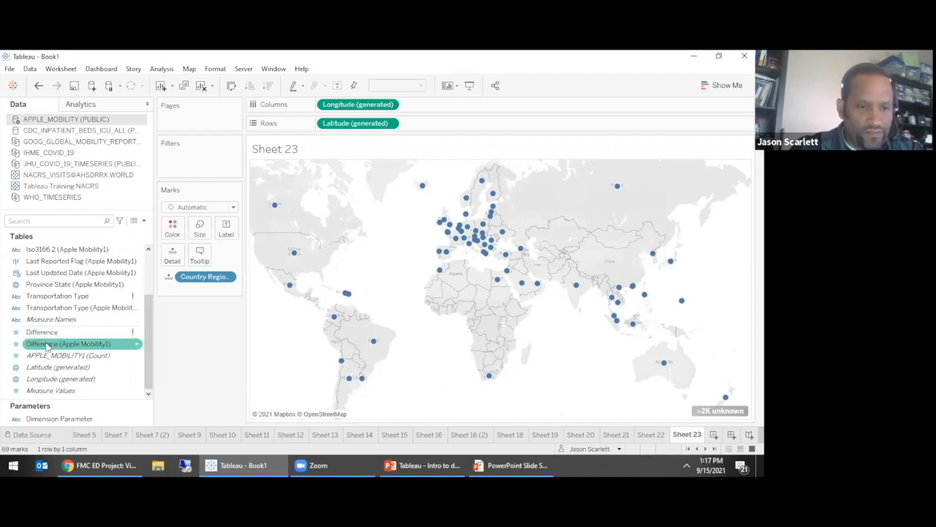
click(64, 356)
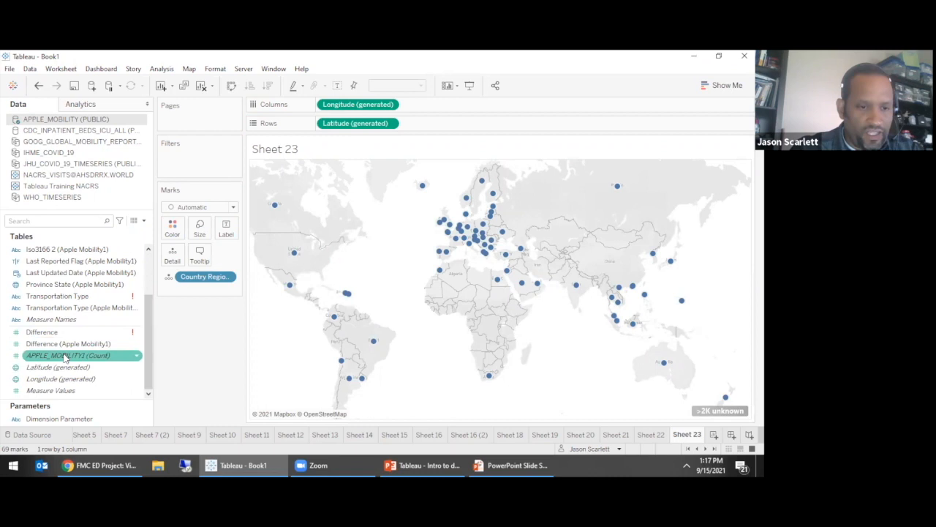
click(63, 345)
click(63, 347)
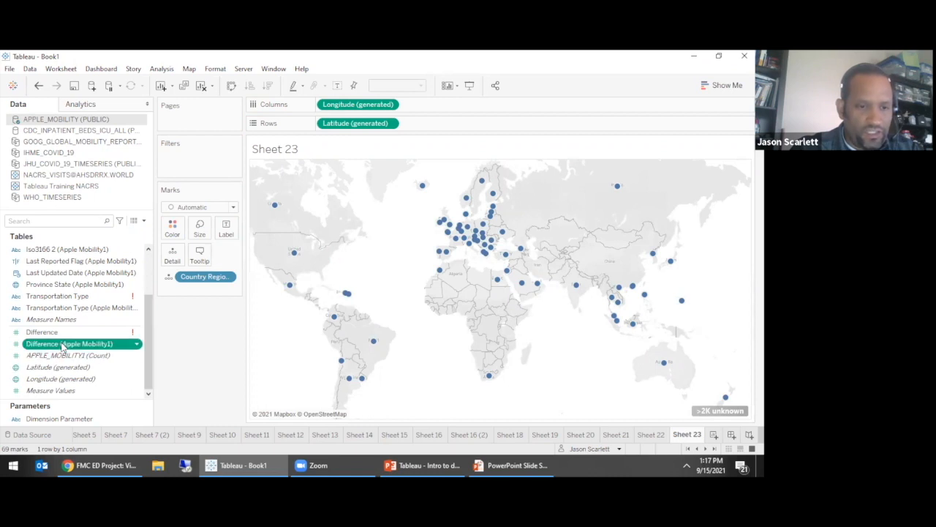
double_click(54, 347)
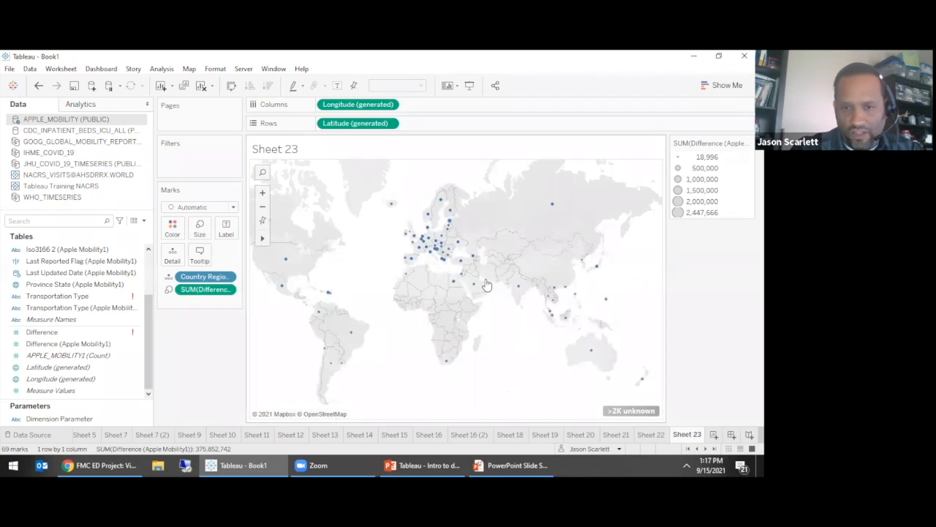
Enlarge the map marks and colour them by the summed Difference (Apple Mobility1) as well
click(200, 227)
drag(224, 255, 254, 255)
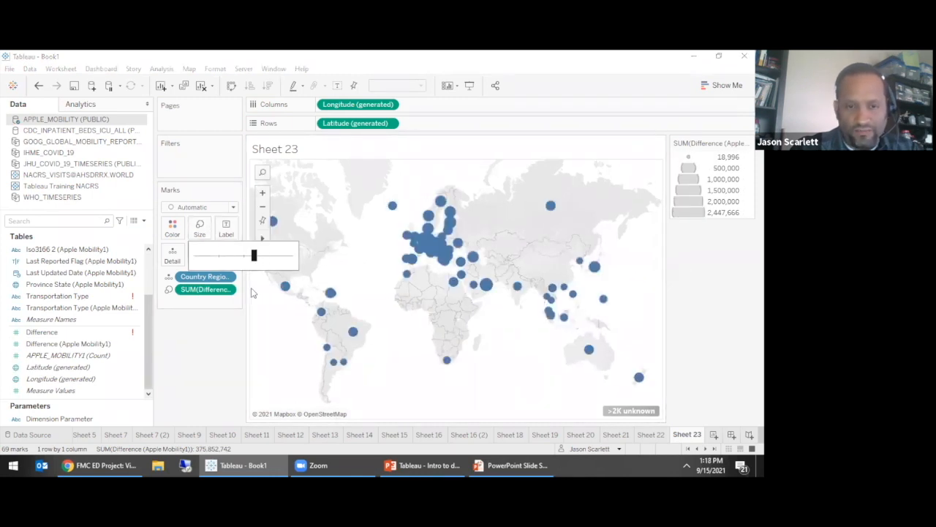
drag(207, 290, 173, 230)
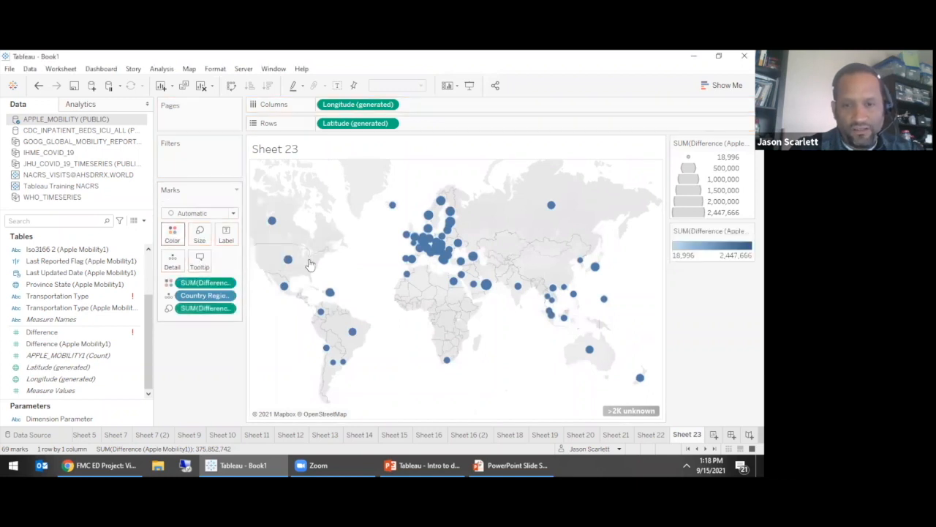
Recolour the map's summed Difference (Apple Mobility1) marks with the Orange-Blue Diverging palette
double_click(711, 248)
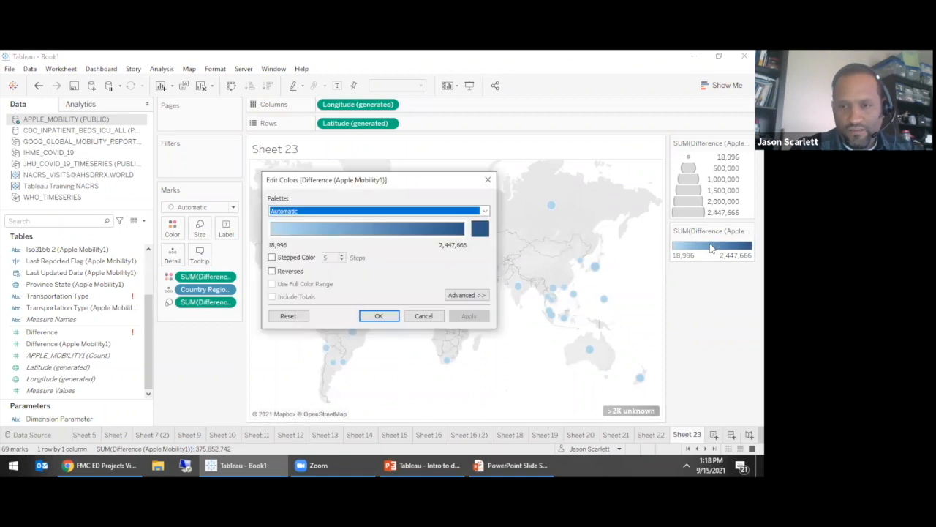
click(332, 211)
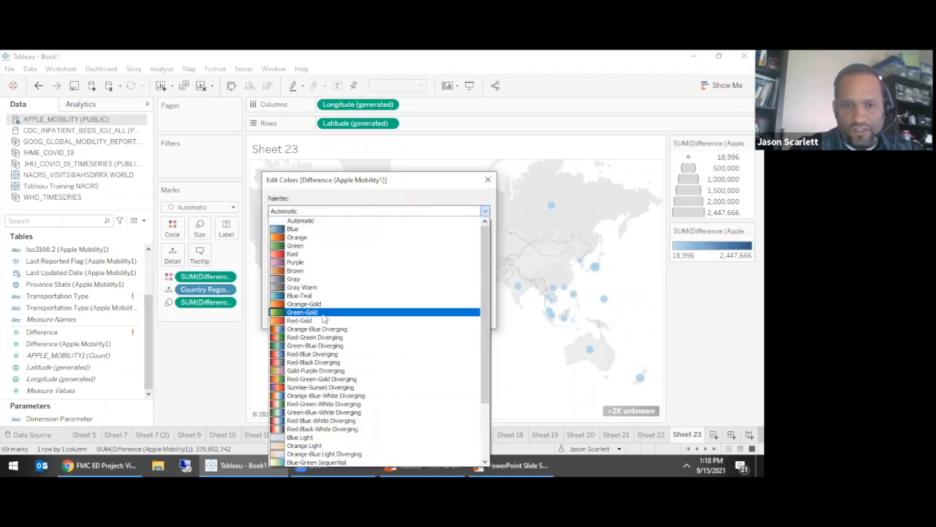
click(317, 330)
click(379, 318)
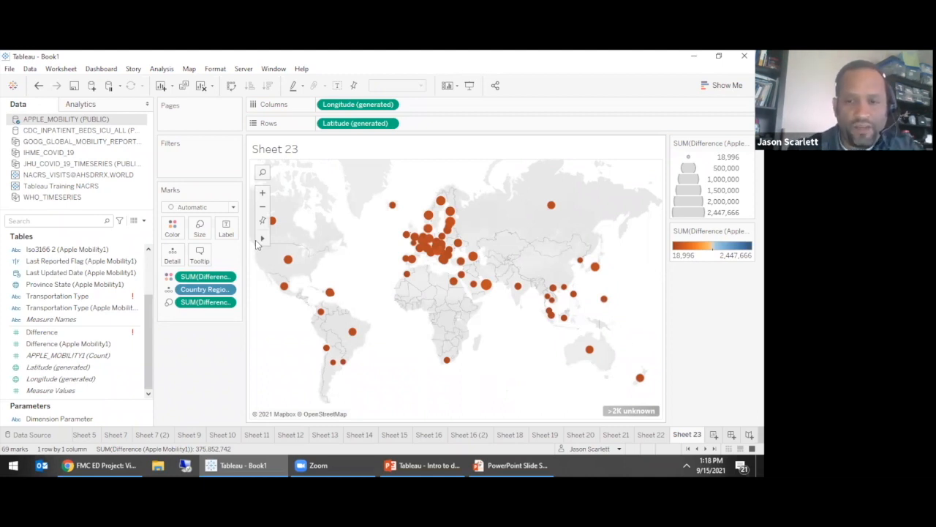
Duplicate the map sheet as a crosstab and split its columns by month and year of Date (Apple Mobility1)
right_click(688, 435)
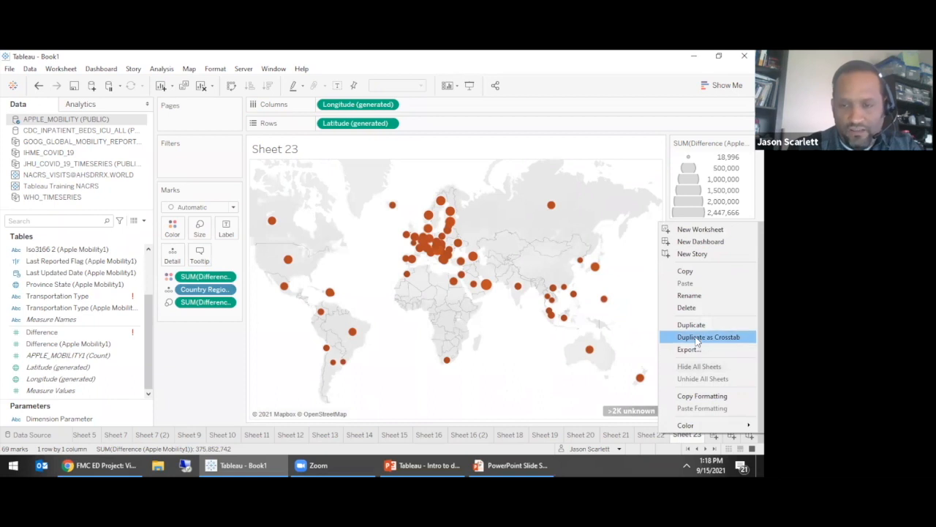
click(698, 341)
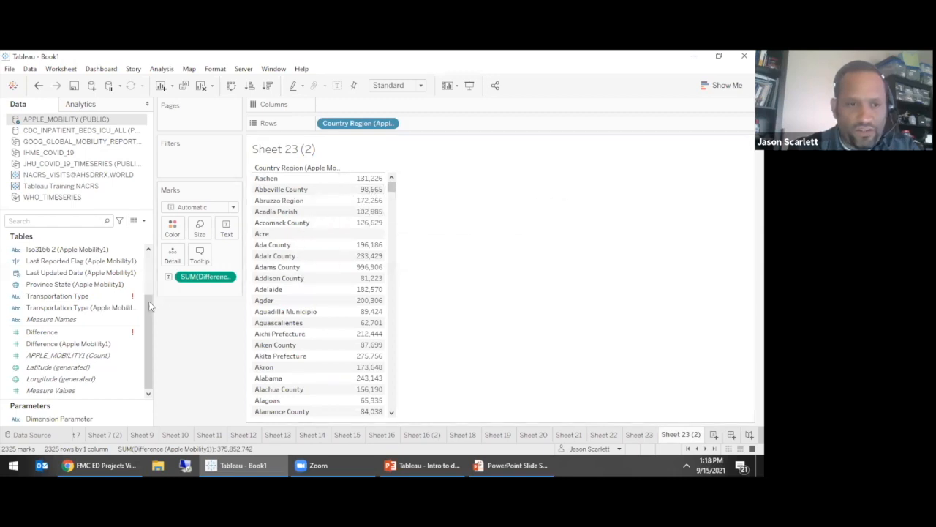
scroll(149, 306, up, 2)
click(37, 295)
drag(36, 295, 331, 104)
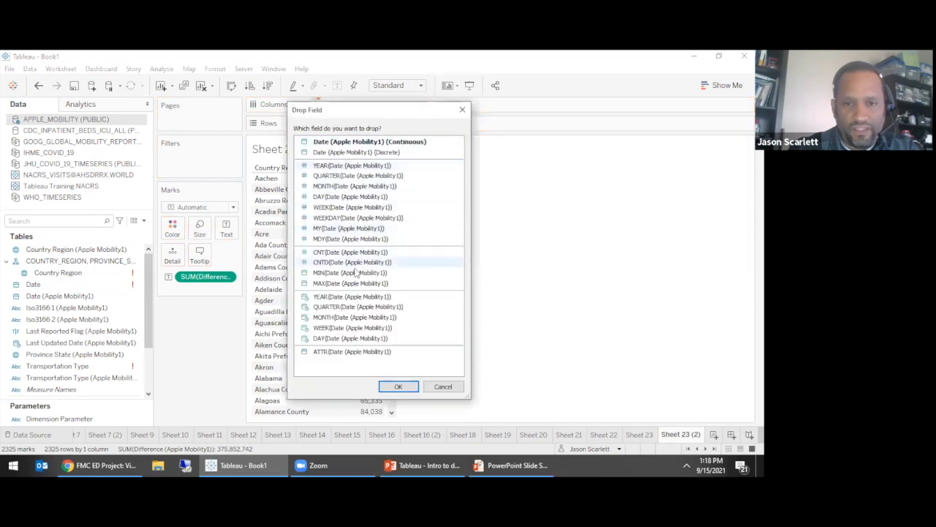
click(342, 228)
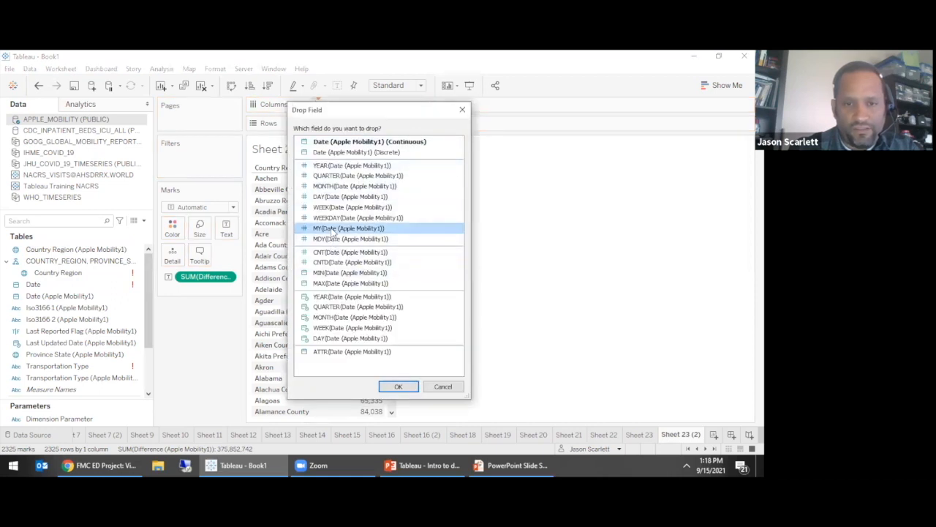
click(398, 388)
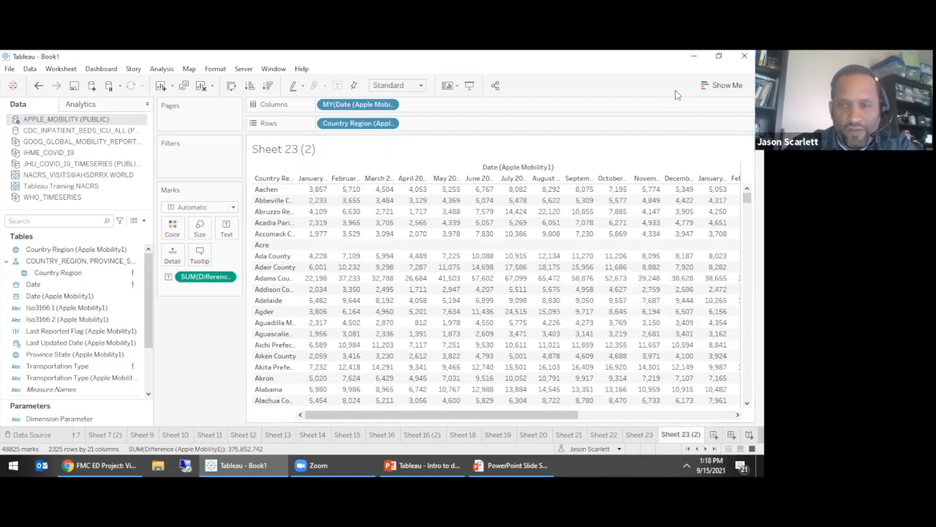
Convert the country-by-month crosstab into a highlight table
click(724, 85)
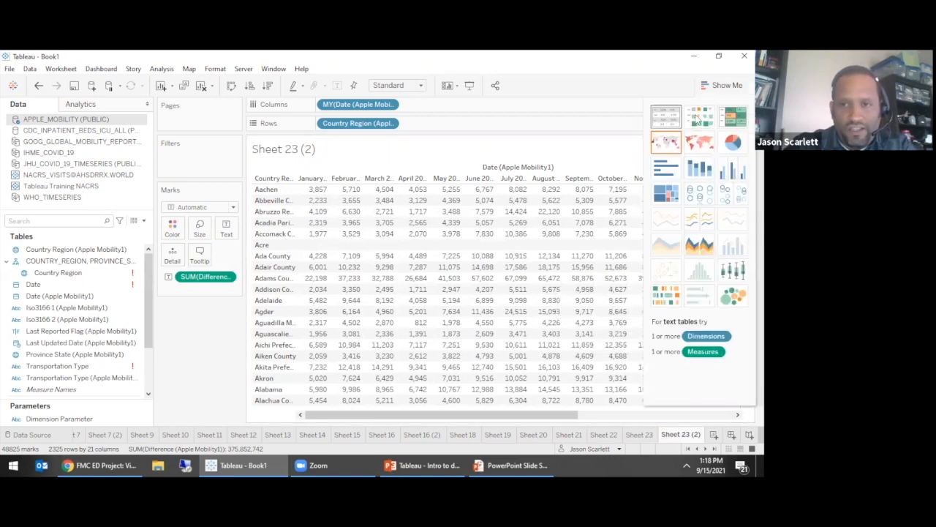
click(732, 115)
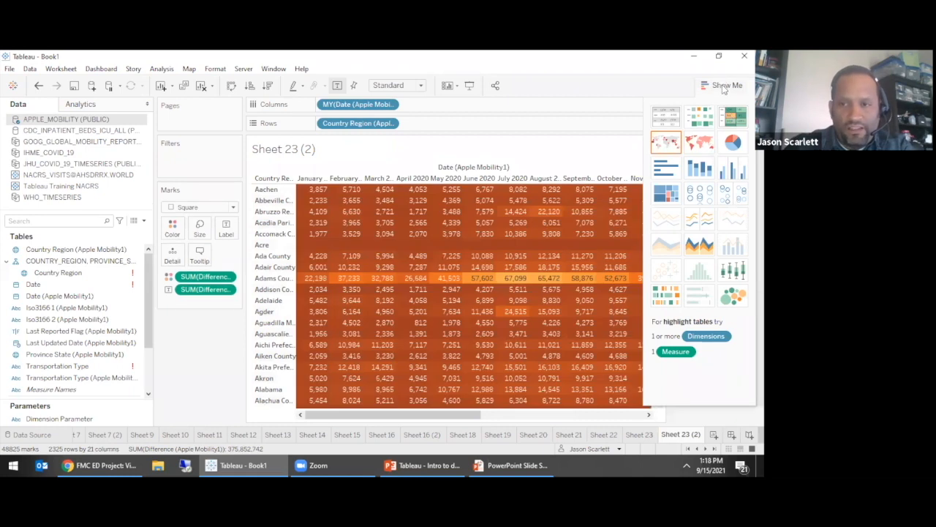
click(722, 85)
click(722, 86)
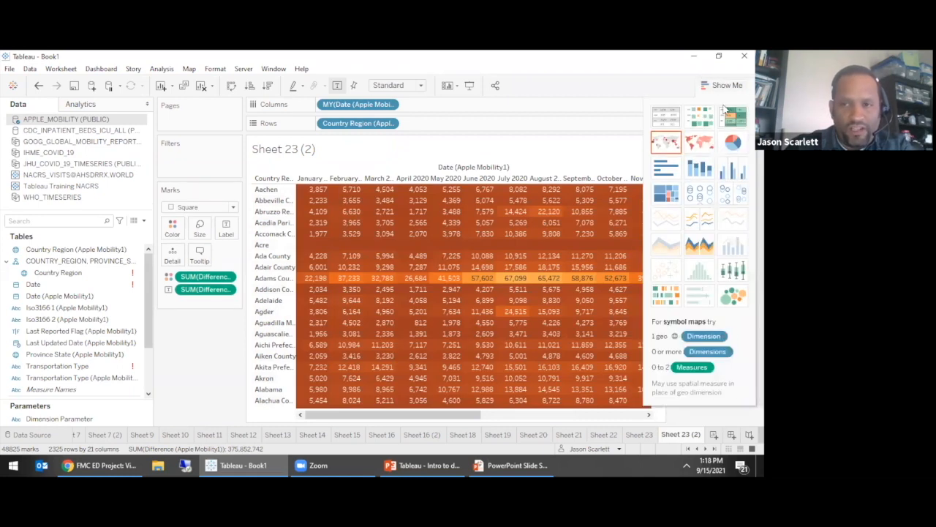
Change the chart to a treemap and remove the month-year Date (Apple Mobility1) field from its labels
click(667, 196)
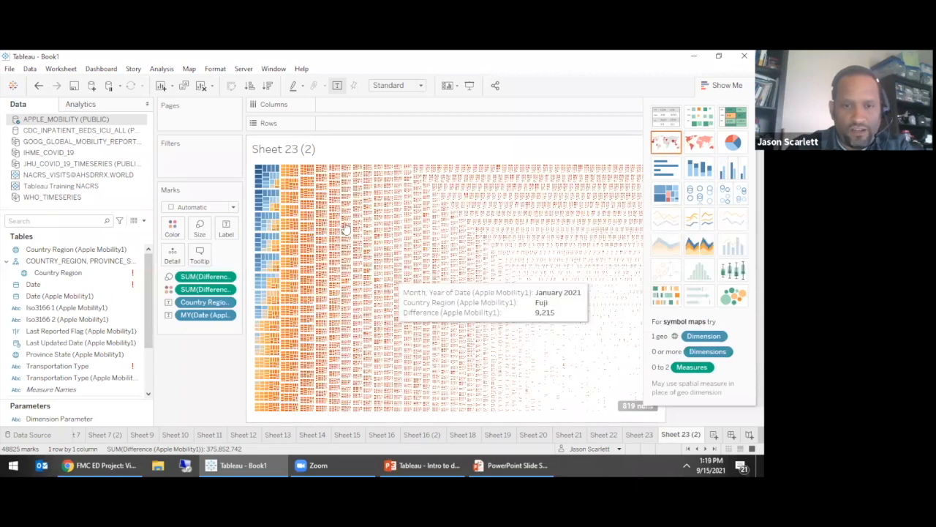
drag(193, 316, 285, 293)
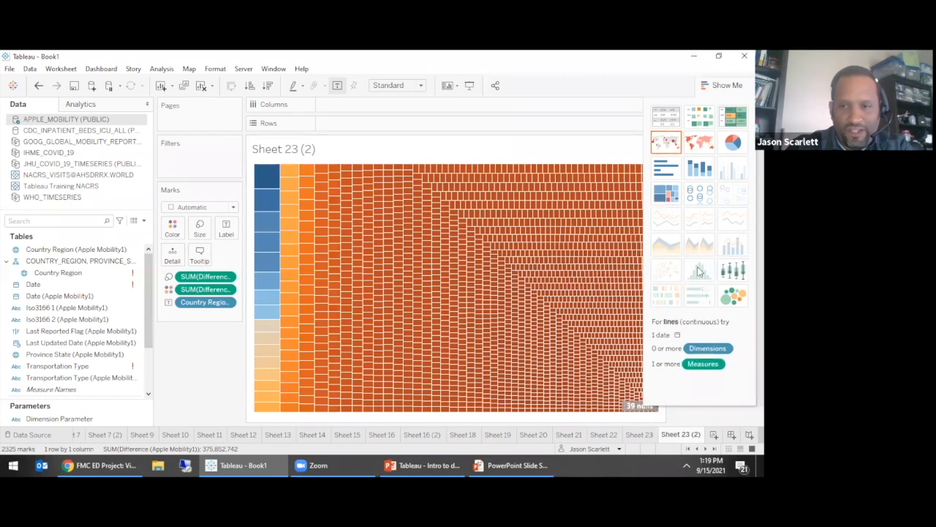
Turn the treemap into packed bubbles and colour them by Country Region (Apple Mobility1)
click(733, 295)
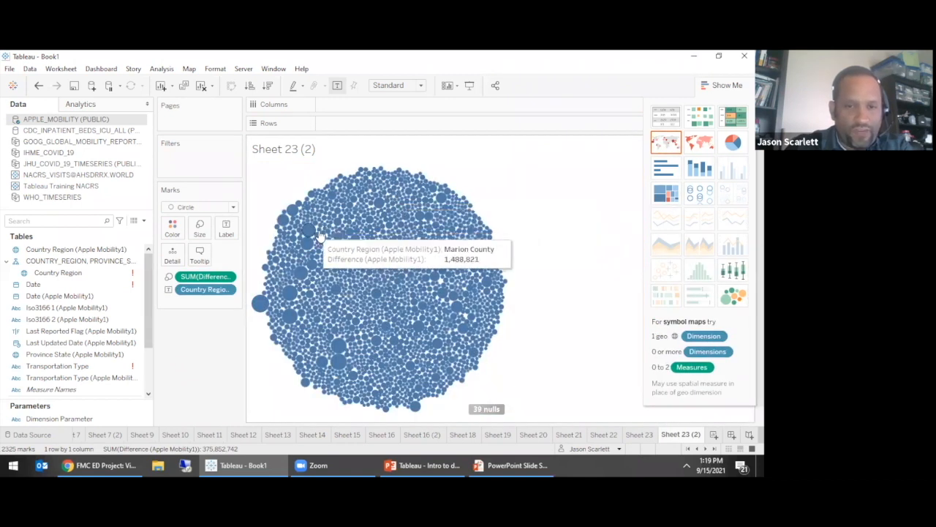
drag(201, 292, 173, 230)
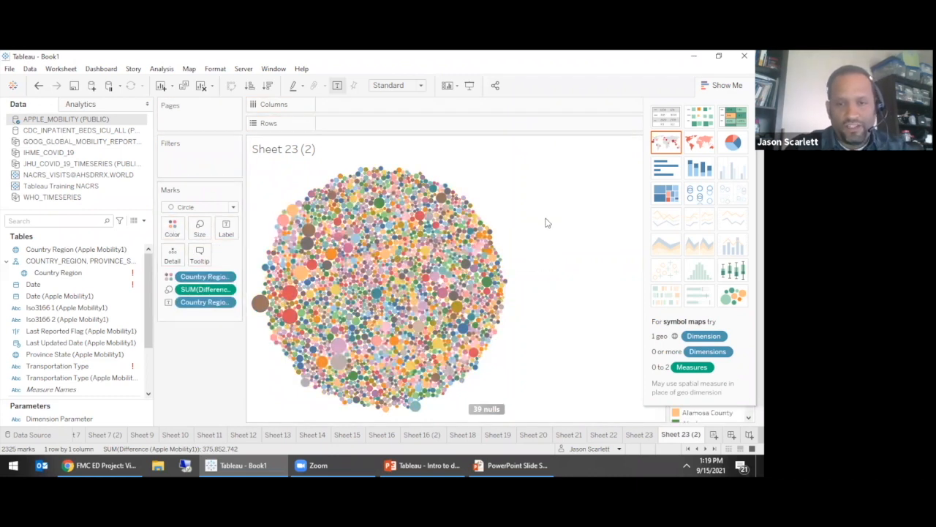
click(714, 435)
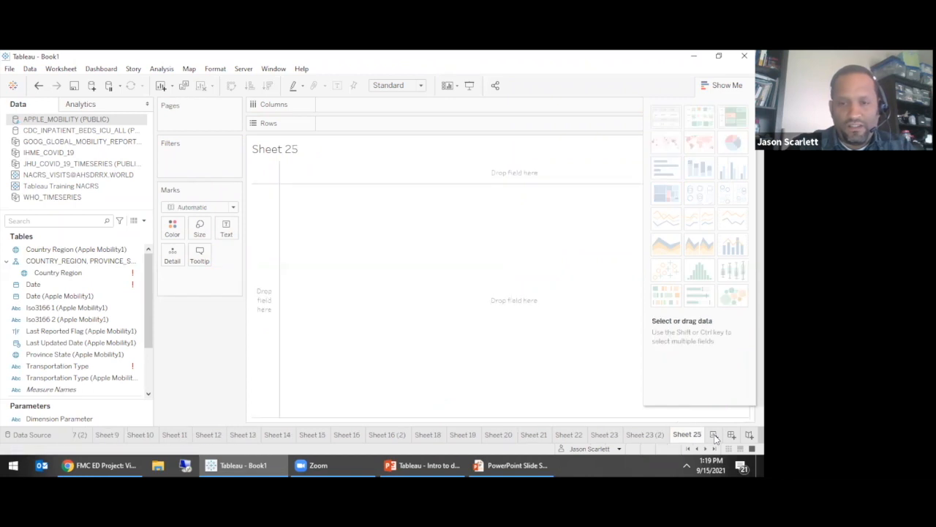
click(89, 176)
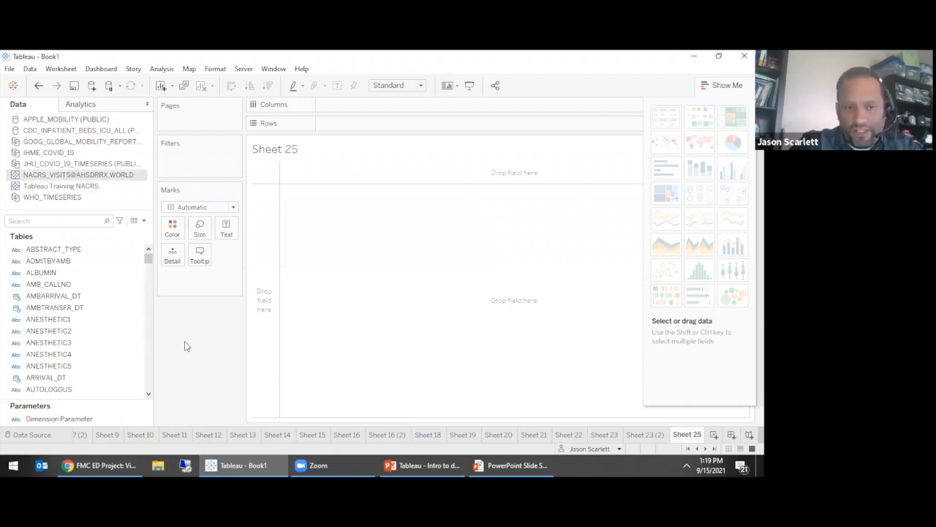
Examine the numeric measures of the NACRS visits data source, such as AGE_ADMIT, CACS_RIW, CIHI_LOS_HOURS and CIHI_WAIT_TO_PIA
scroll(150, 278, down, 5)
drag(149, 268, 148, 383)
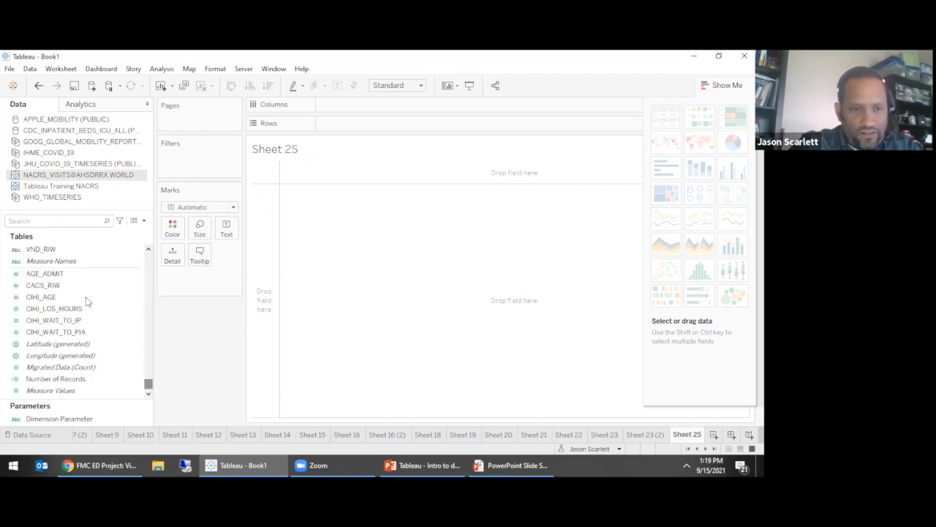
click(76, 275)
scroll(77, 282, up, 3)
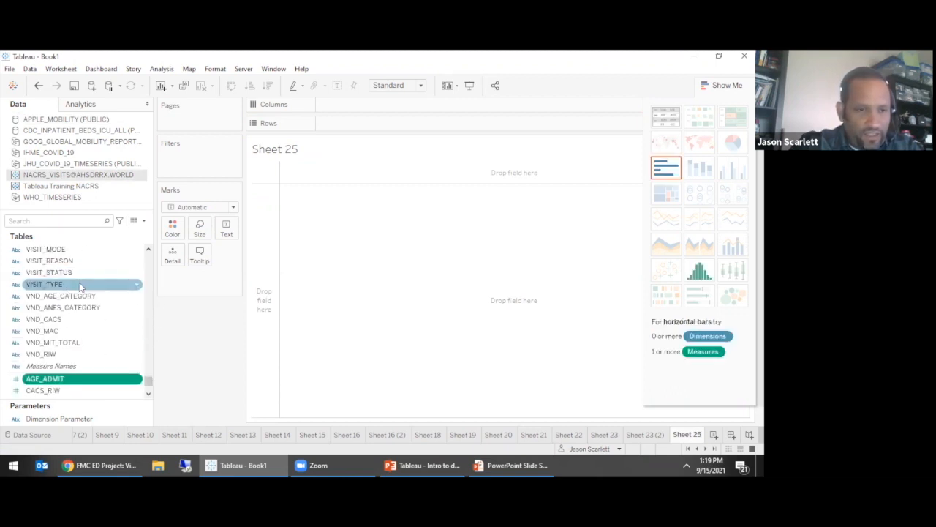
scroll(79, 289, down, 2)
scroll(80, 318, down, 3)
click(83, 287)
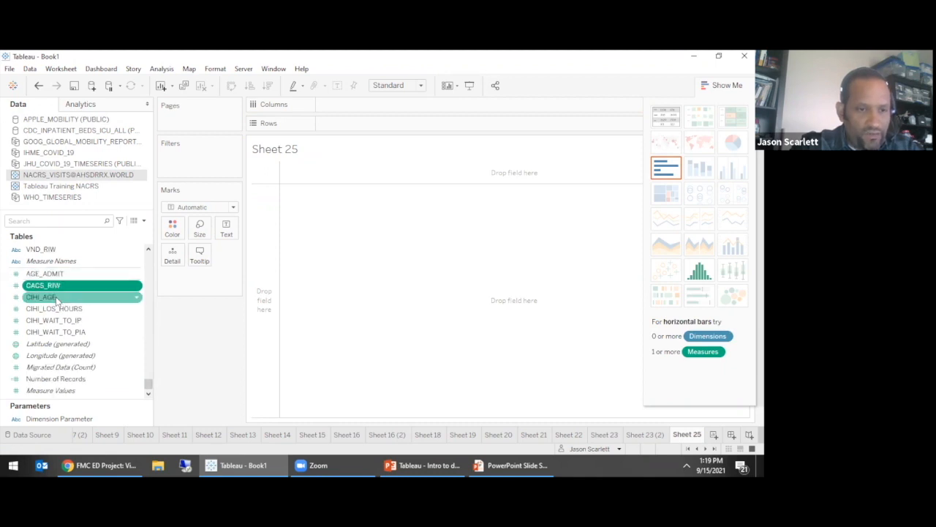
click(56, 299)
click(71, 311)
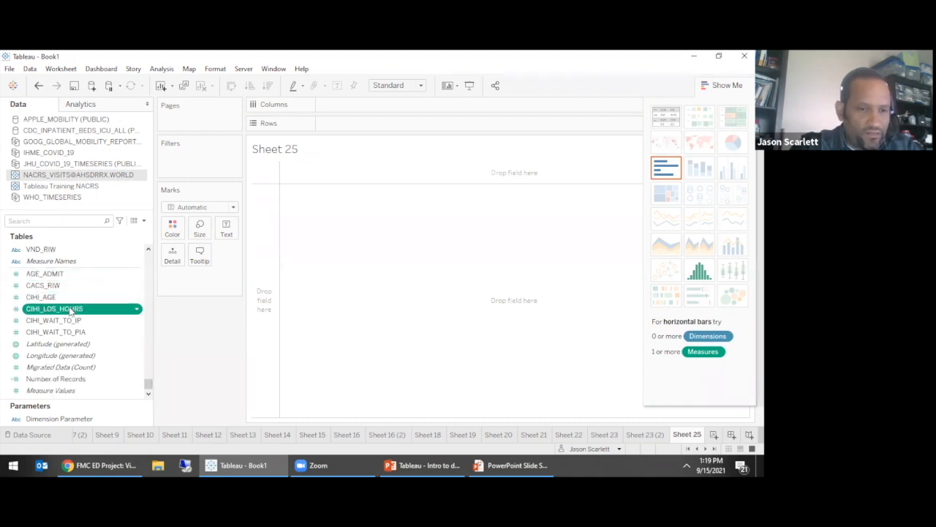
click(74, 335)
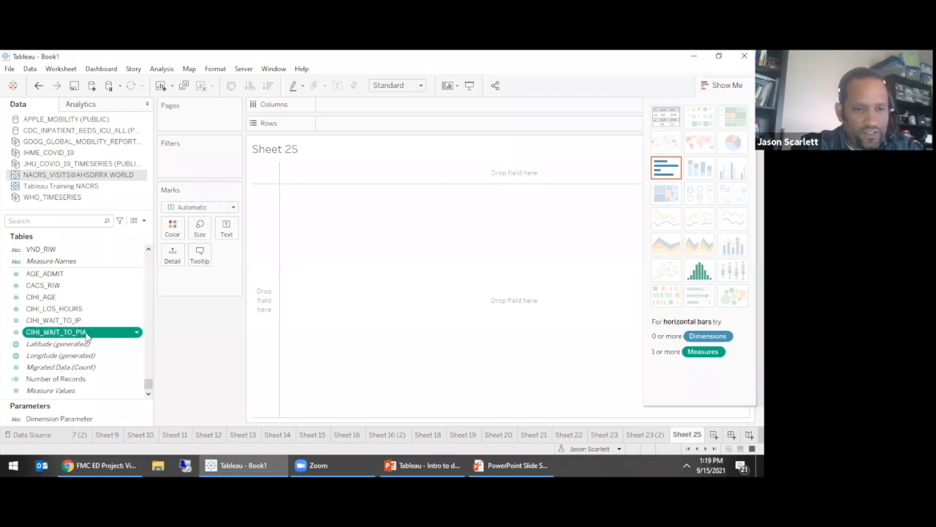
Add Number of Records to the empty view, reconnecting to the NACRS visits data source, and hide the chart suggestions
drag(64, 380, 366, 244)
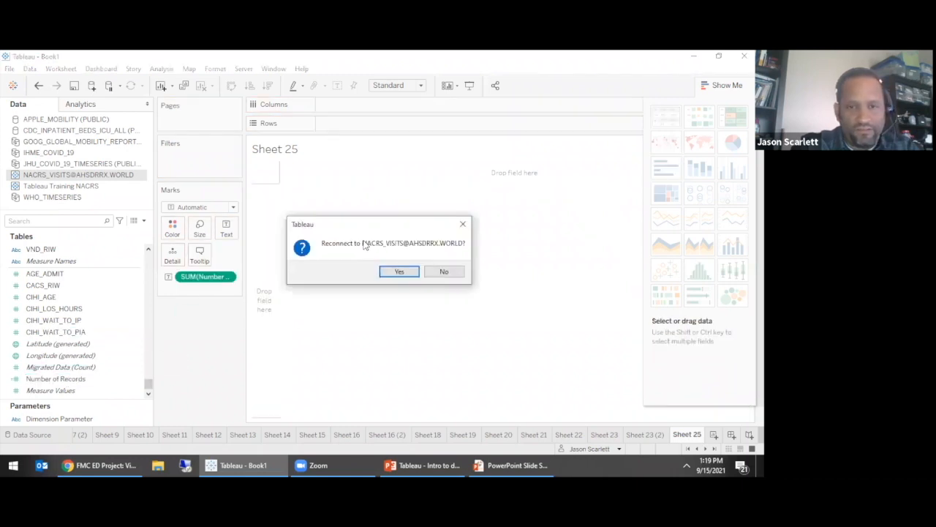
click(396, 274)
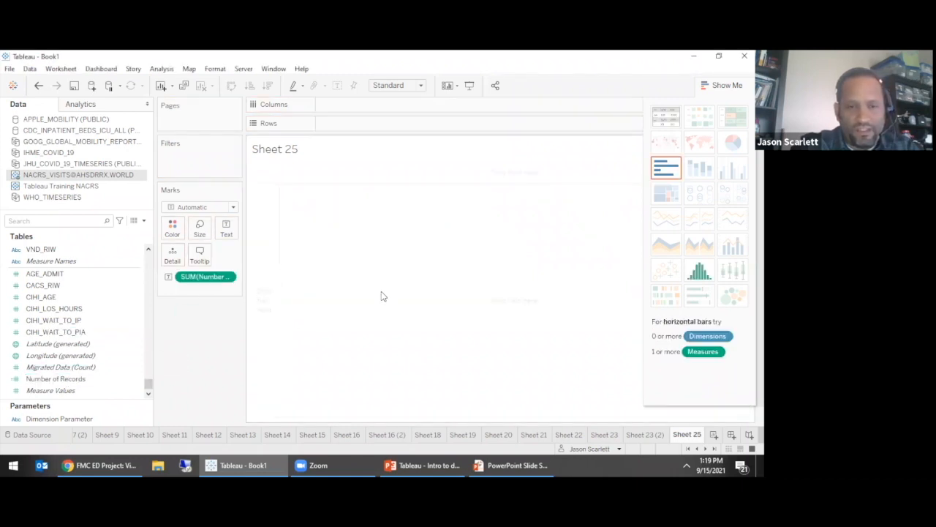
mouse_move(263, 175)
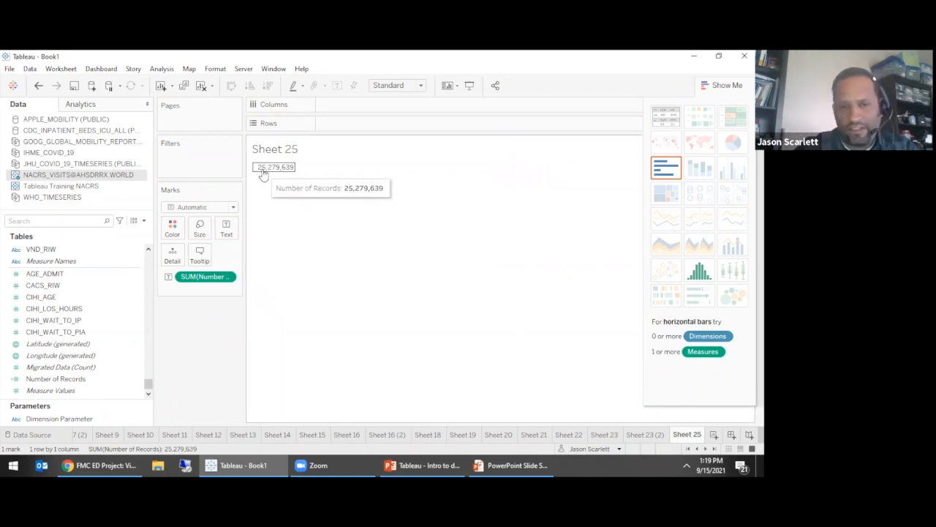
click(723, 86)
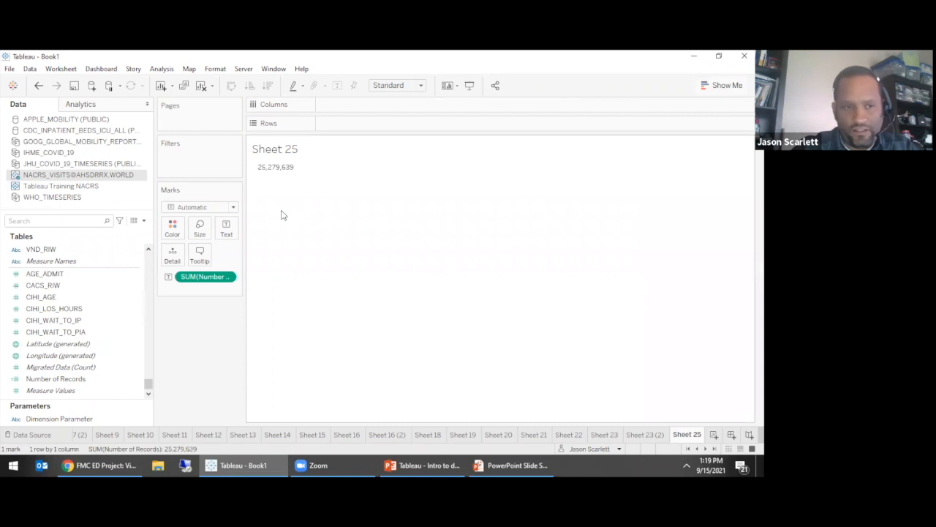
Search the fields for "zon" and add INST_ZONE_DESC as the rows of the record count table
drag(148, 386, 150, 256)
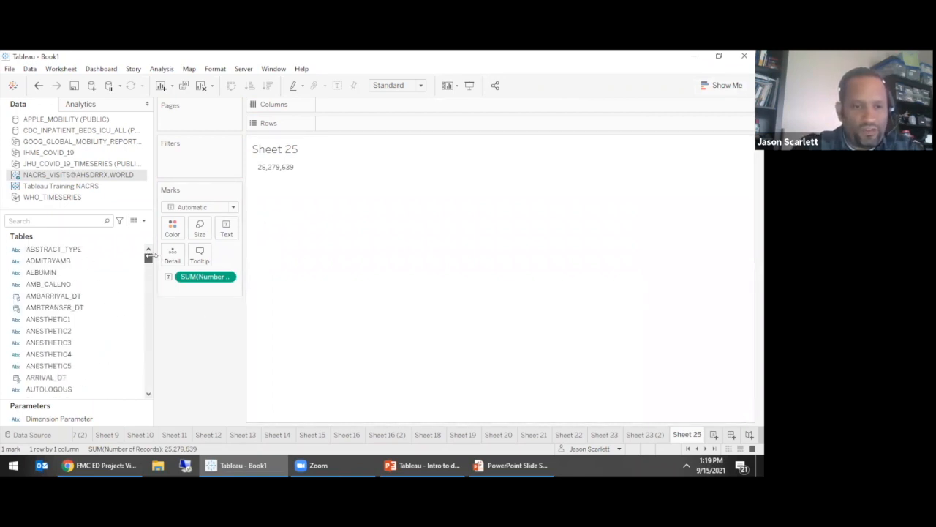
click(62, 220)
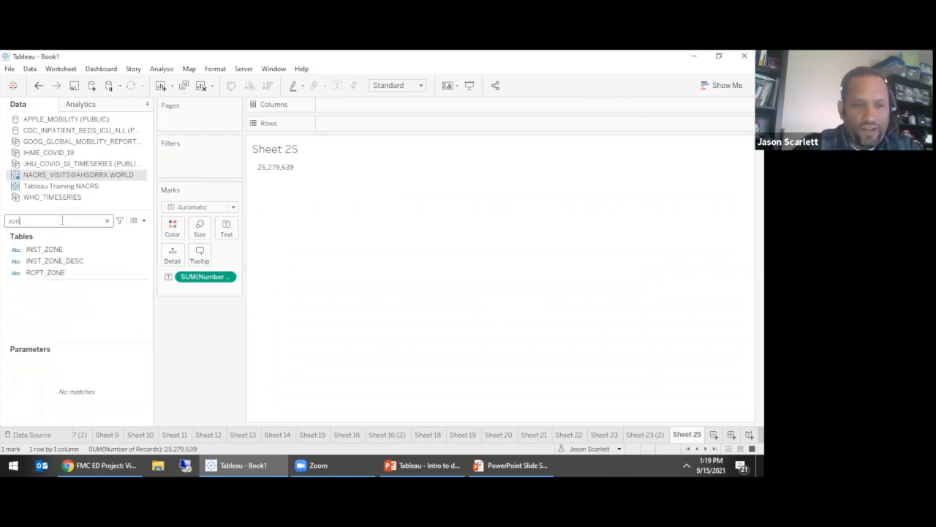
click(65, 264)
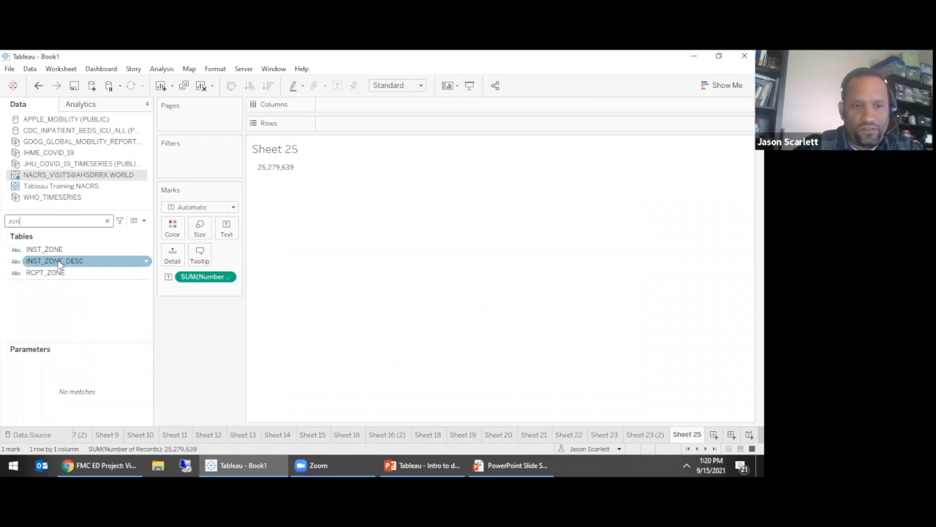
mouse_move(61, 267)
mouse_down()
mouse_move(248, 183)
mouse_move(332, 125)
mouse_up()
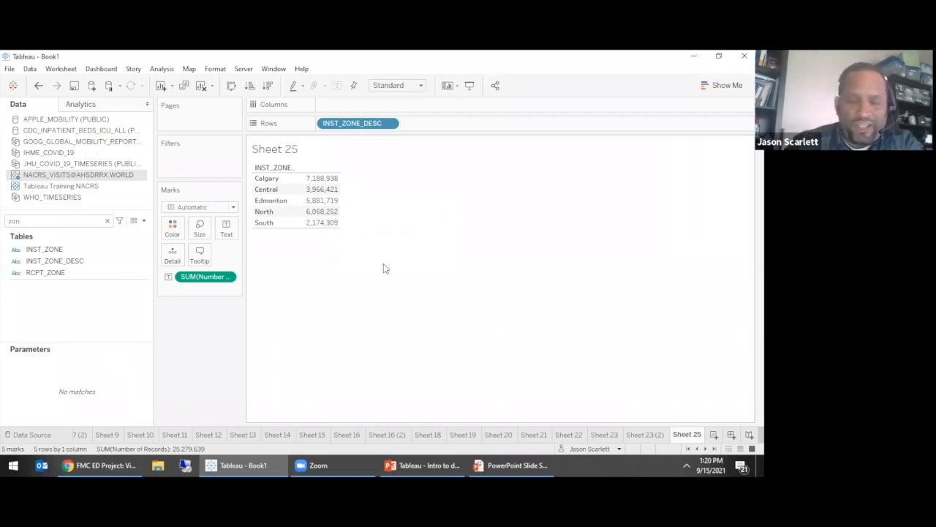
Search the fields for "fir" and add FIRST_CONTACT_DT to the columns as discrete years
click(107, 221)
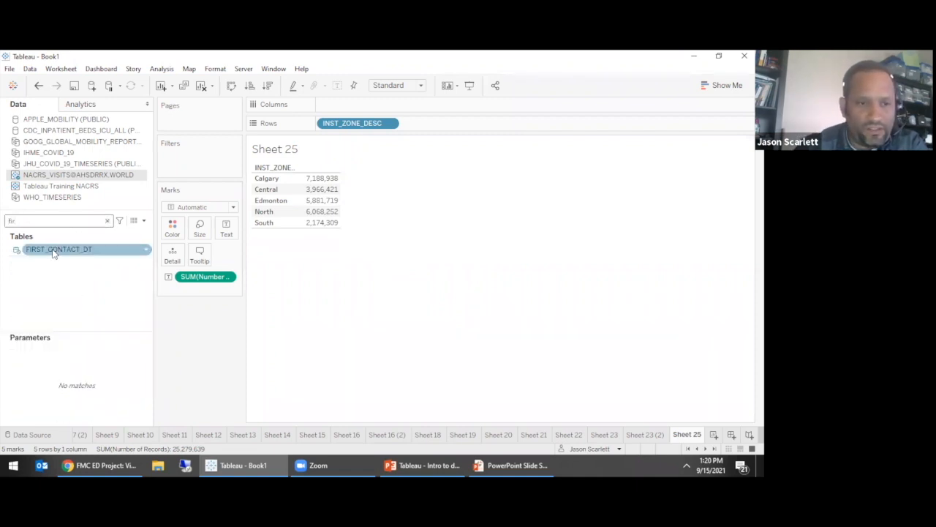
drag(50, 253, 346, 108)
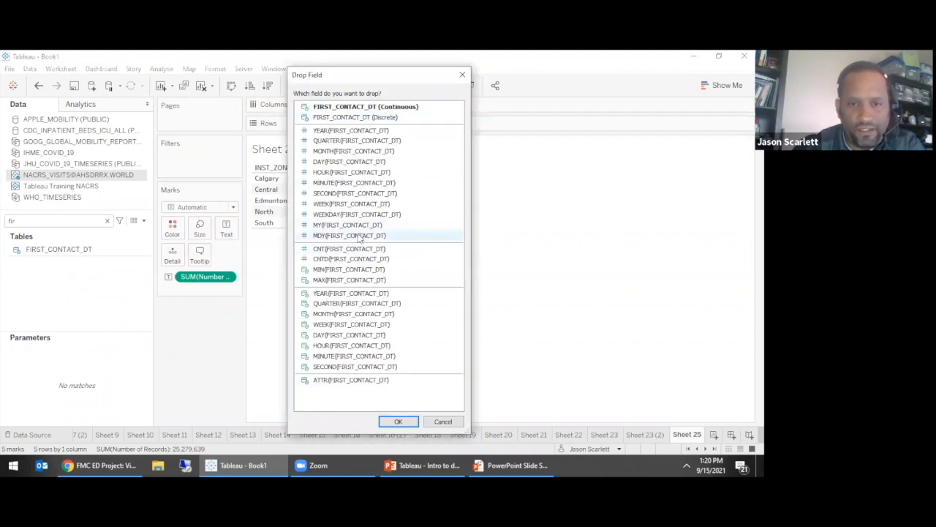
click(334, 293)
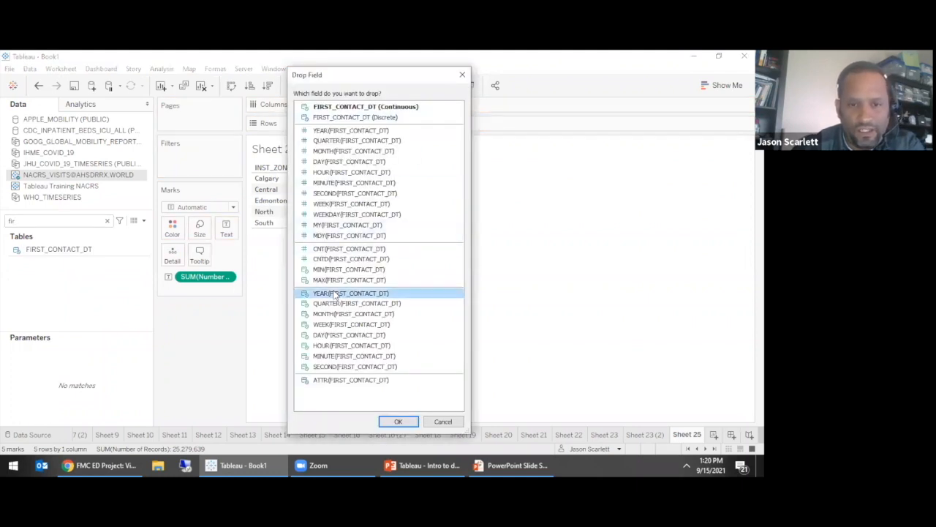
click(344, 130)
click(398, 421)
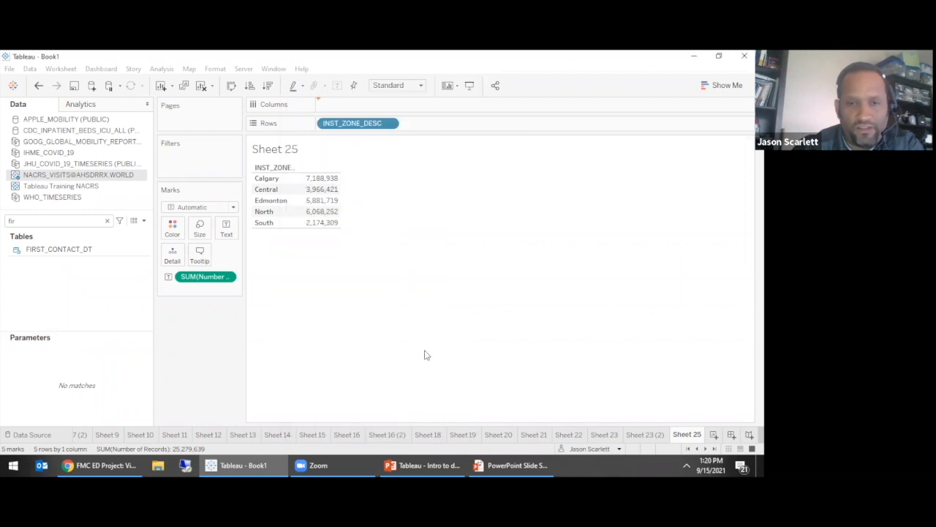
mouse_move(321, 191)
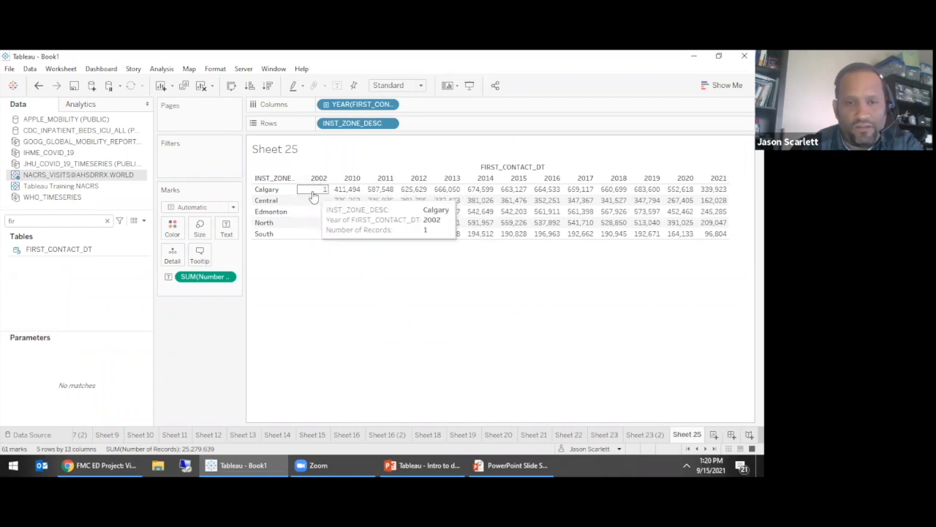
Exclude Calgary's single 2002 record from the zone-by-year table
click(312, 195)
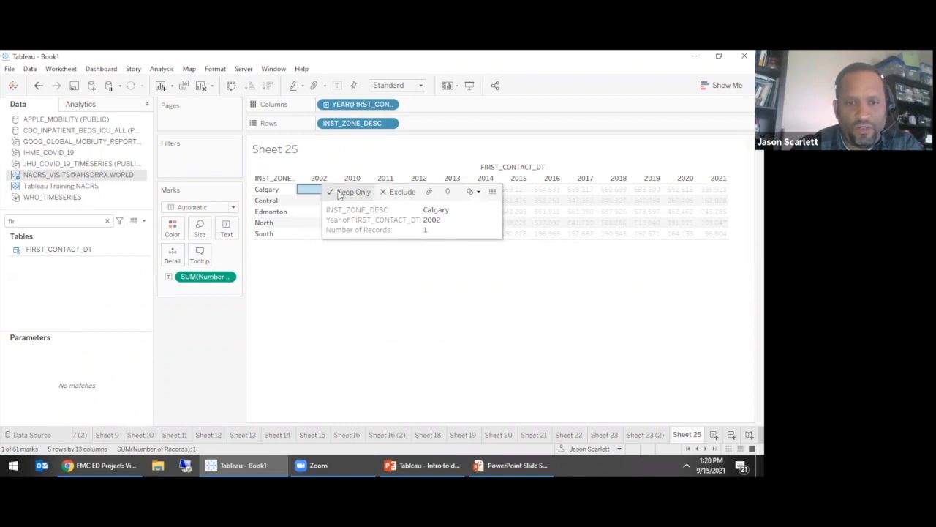
click(391, 193)
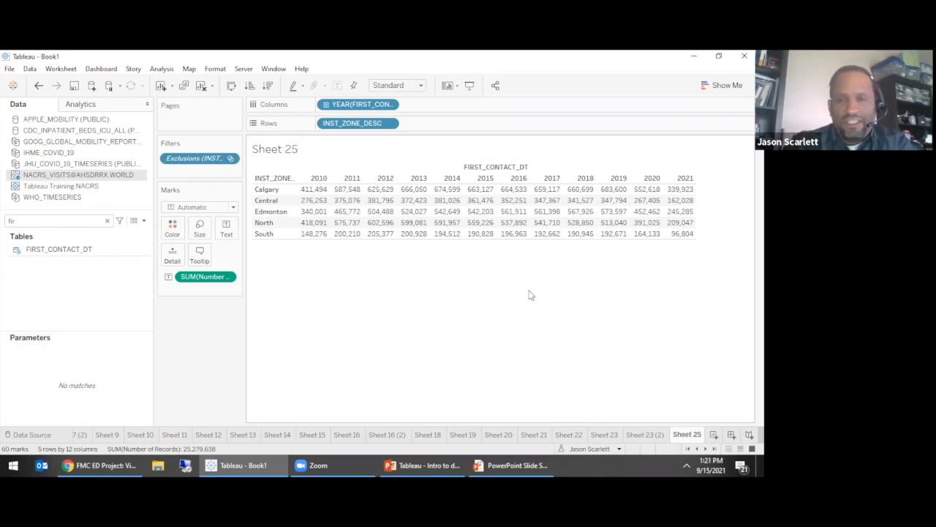
Convert the table to a highlight table and colour its record counts with a blue-to-orange diverging palette
click(722, 87)
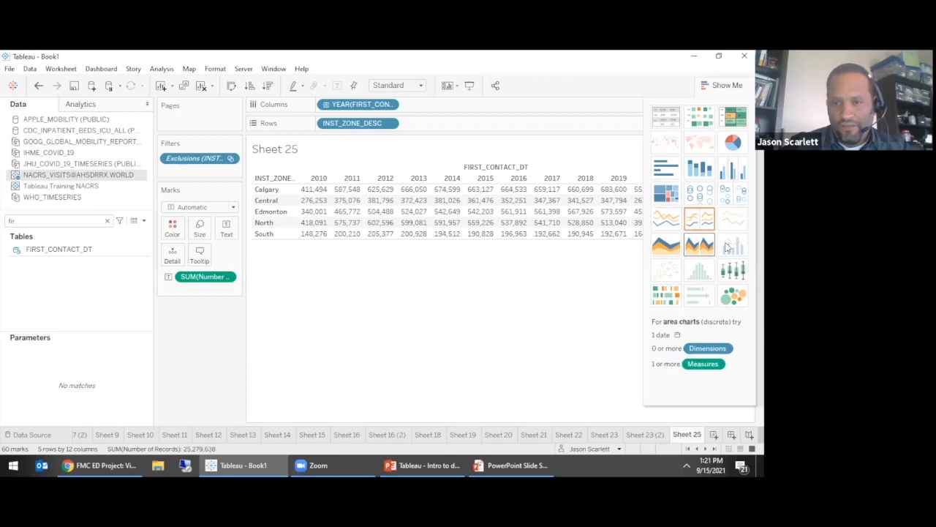
click(729, 123)
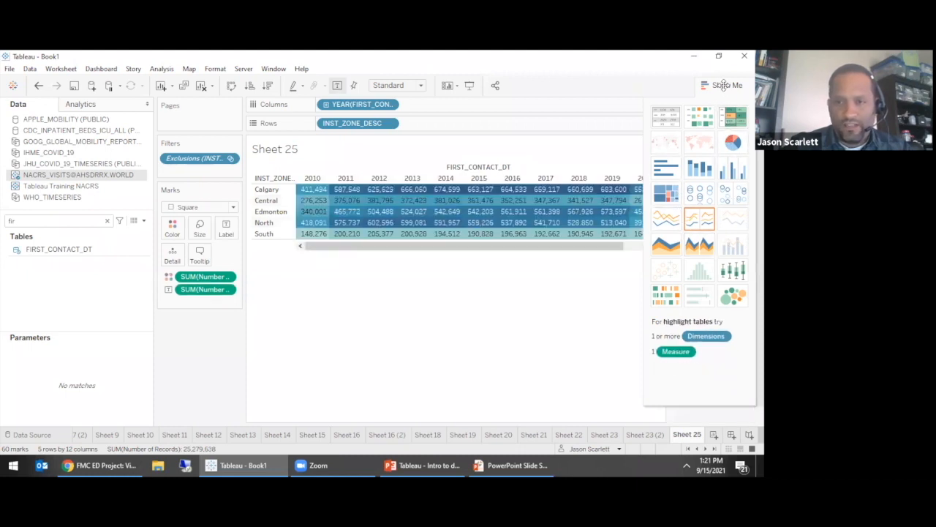
click(722, 86)
drag(608, 246, 567, 255)
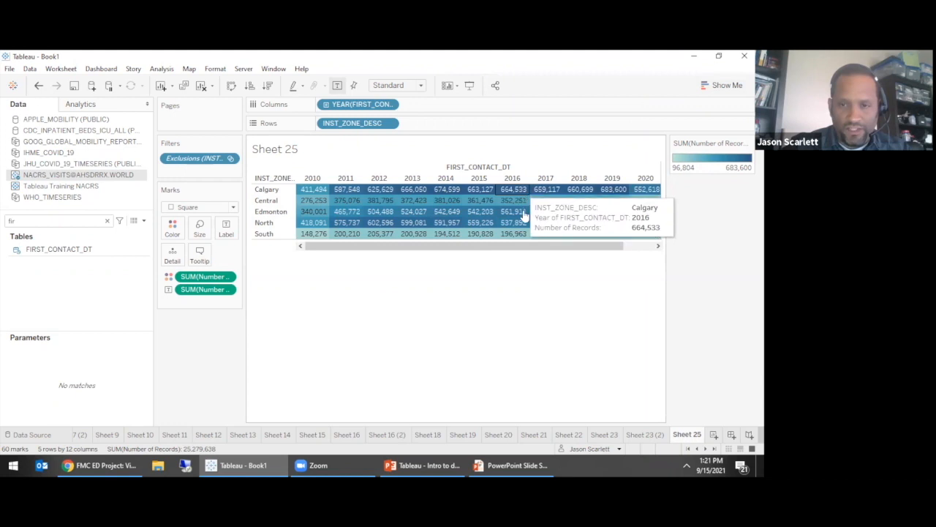
double_click(700, 165)
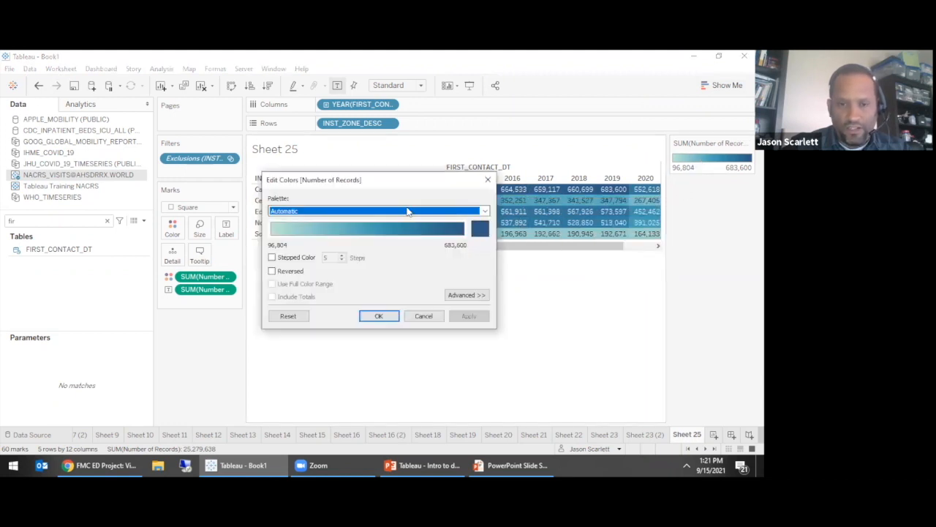
click(408, 210)
click(320, 330)
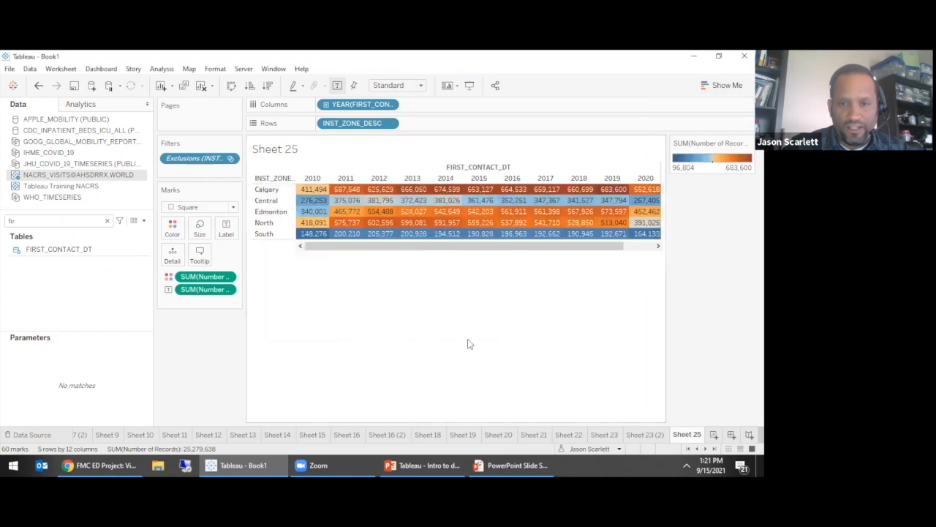
drag(448, 246, 425, 250)
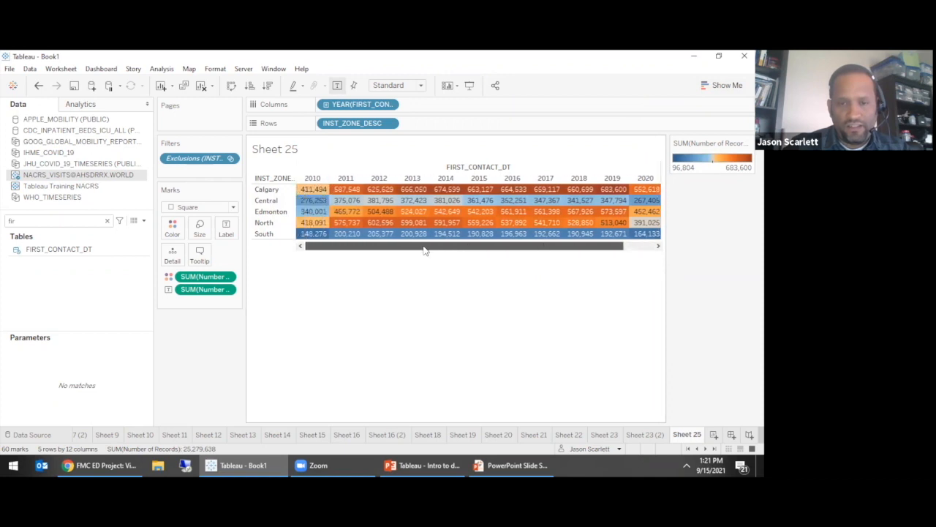
Convert the view to a discrete line chart with one line per zone, and hide the chart suggestions
click(713, 86)
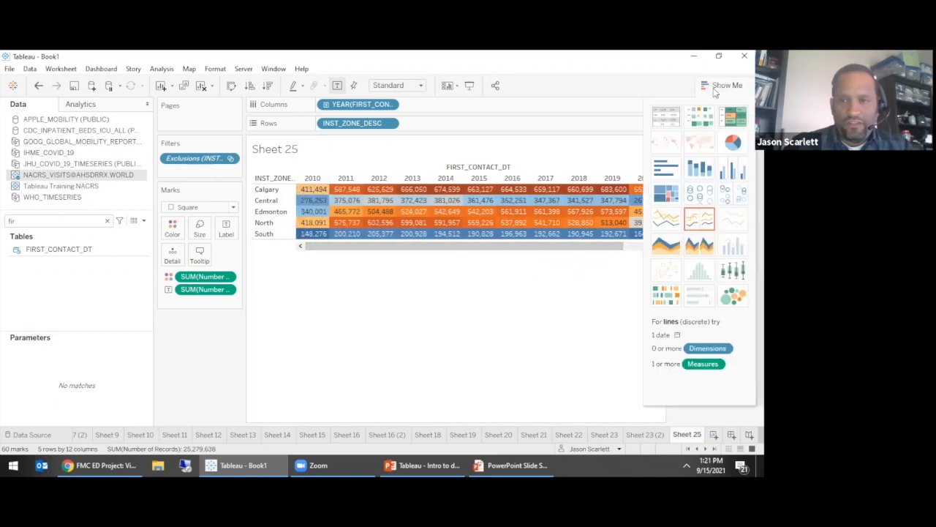
click(693, 221)
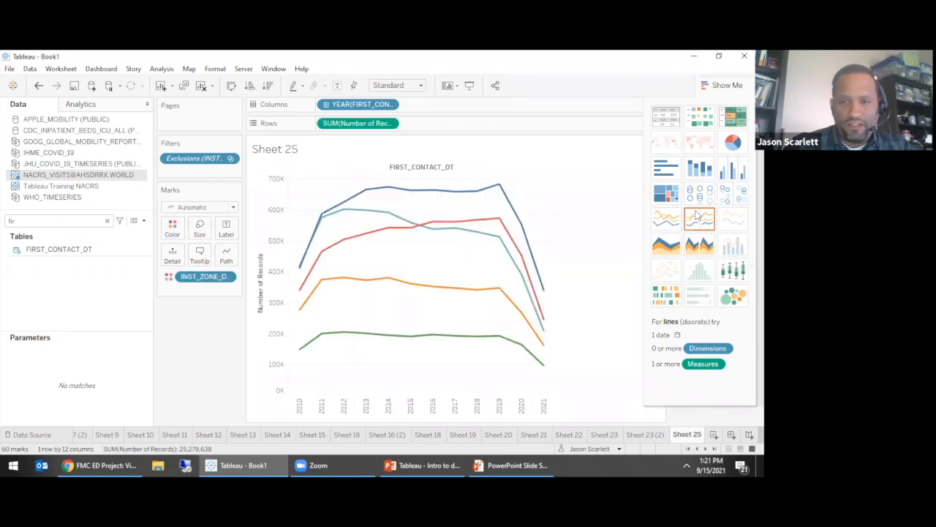
click(713, 85)
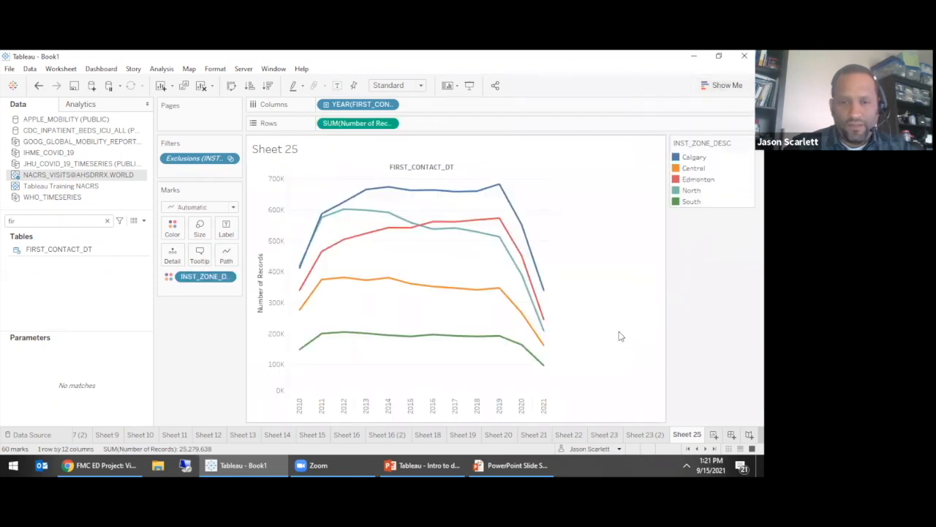
Highlight the South line, the Central line, Central with Edmonton, and Calgary with Edmonton, and clear the highlighting
click(686, 203)
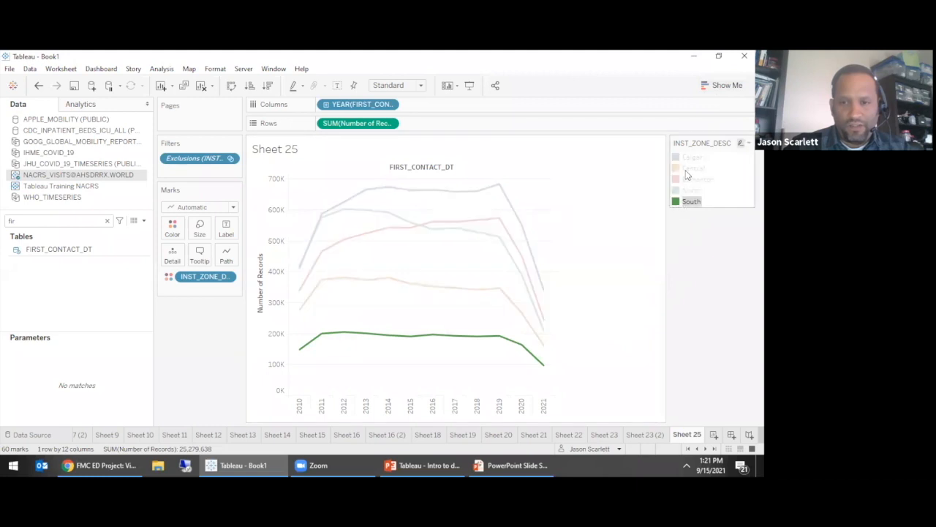
click(688, 170)
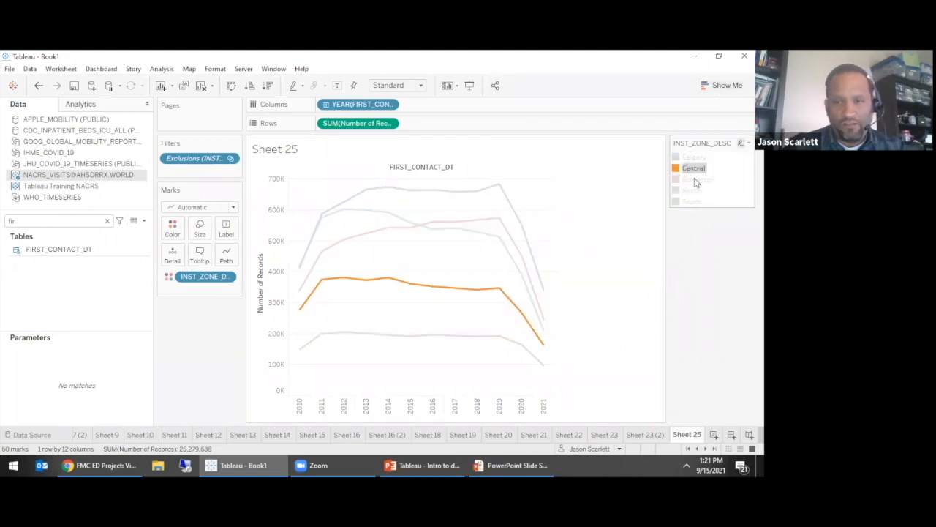
ctrl+click(695, 178)
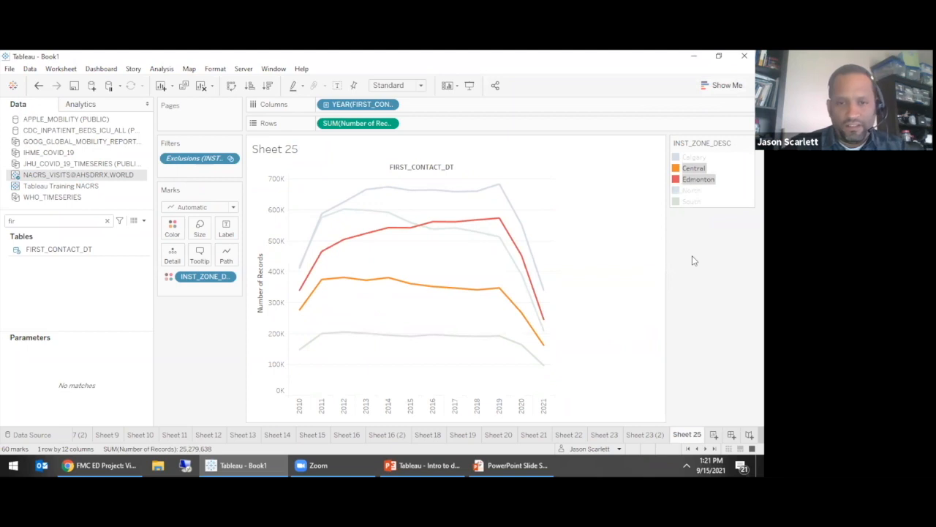
click(692, 256)
click(690, 158)
ctrl+click(695, 180)
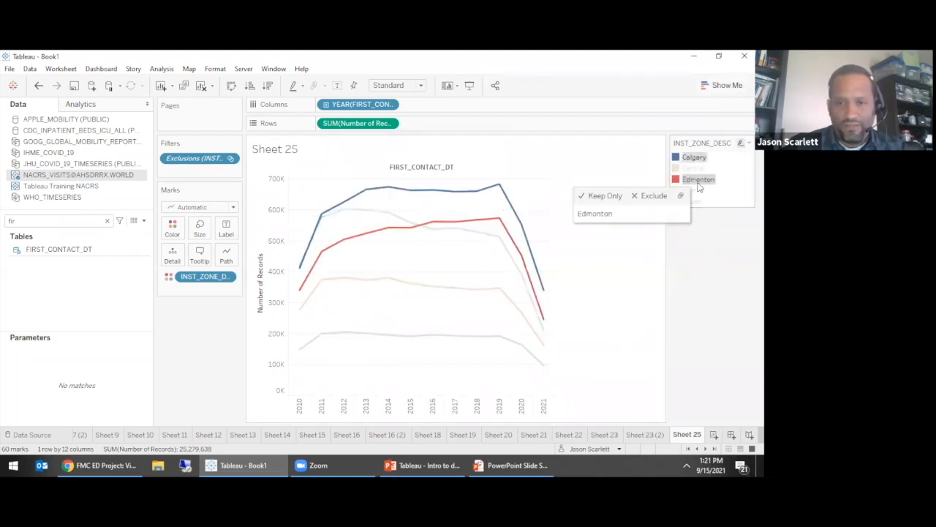
click(700, 290)
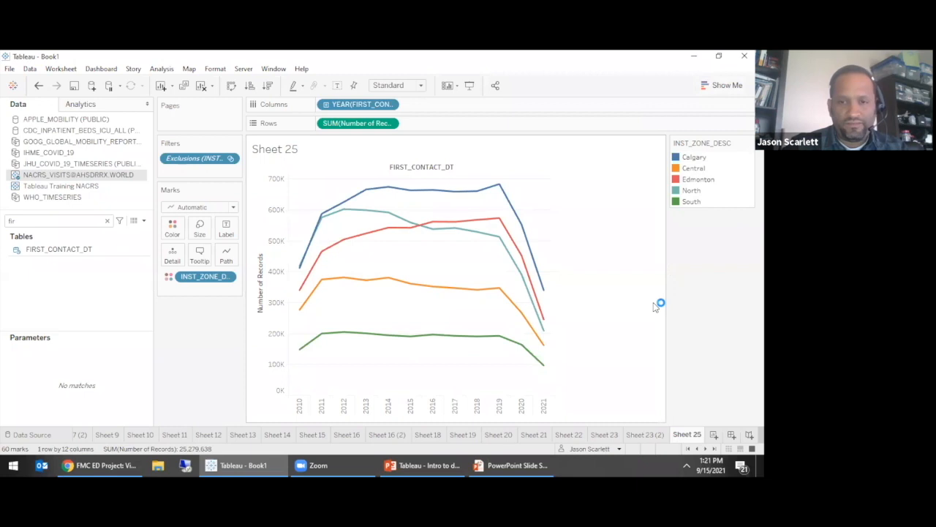
Show mark labels at the line ends, try INST_ZONE_DESC as the label text and undo that label change
click(226, 229)
click(250, 372)
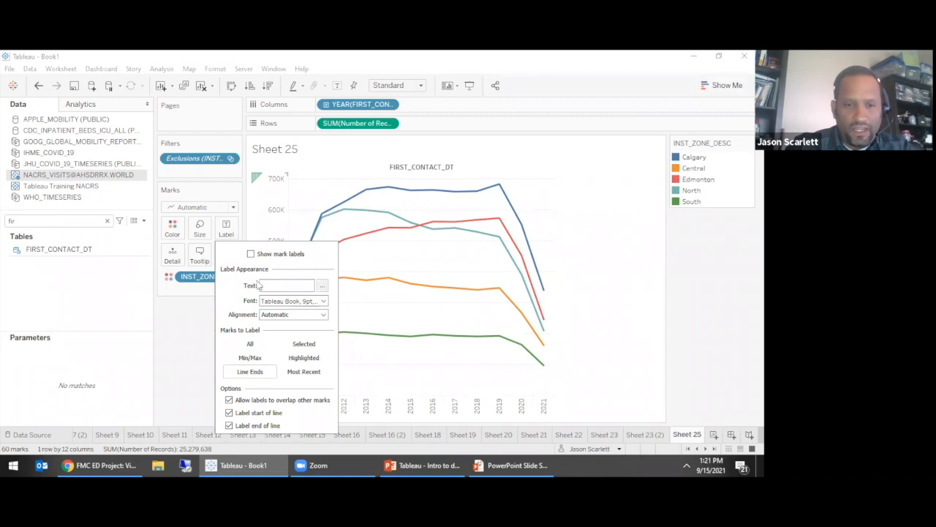
click(251, 254)
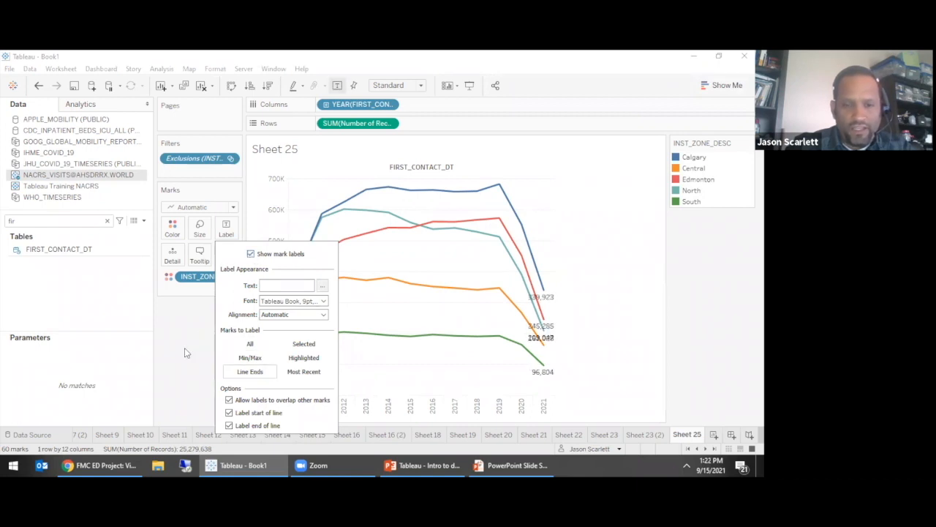
click(185, 351)
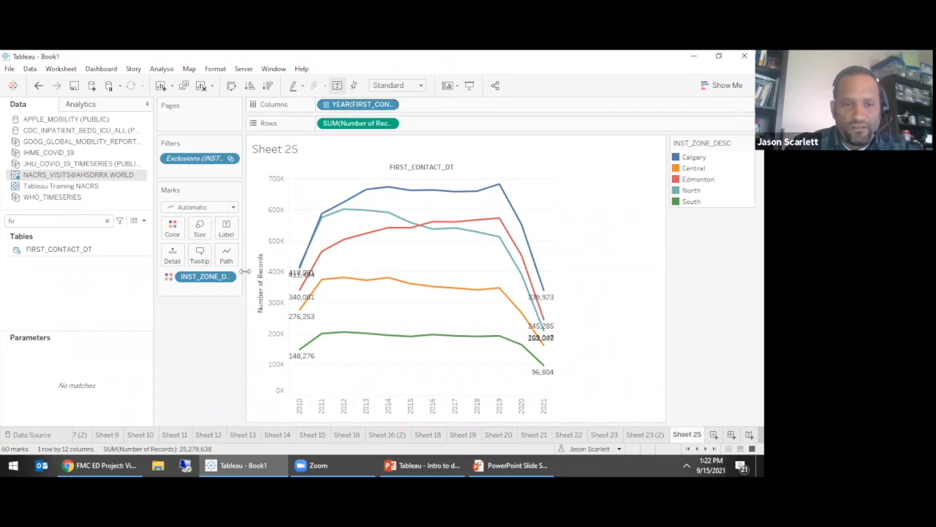
drag(208, 277, 227, 233)
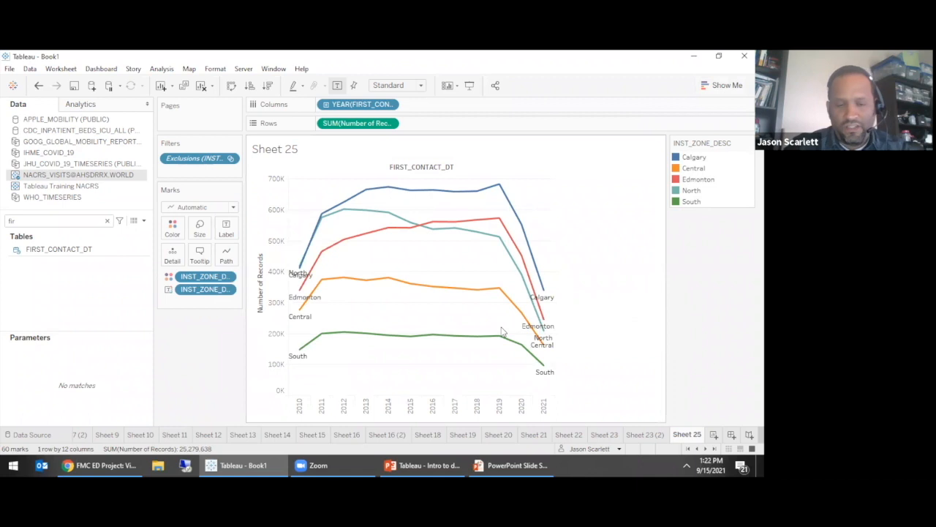
key(ctrl+z)
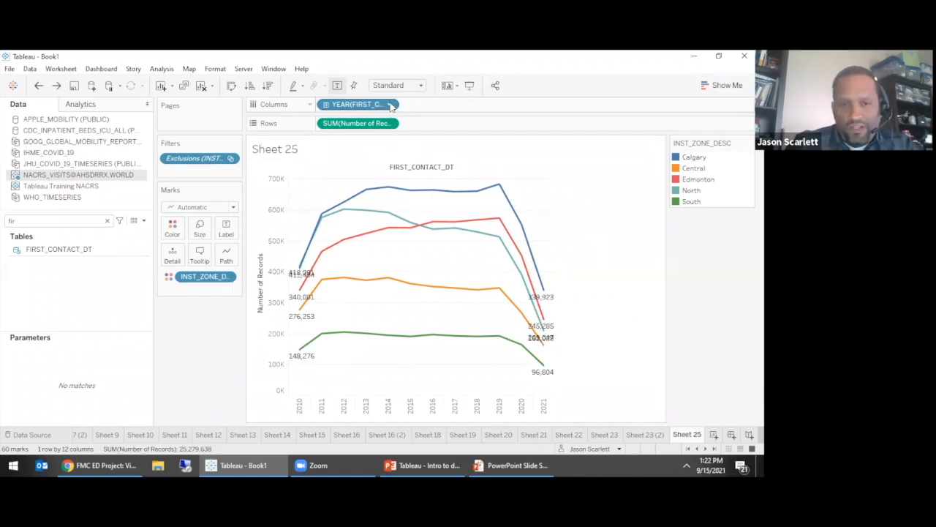
Change FIRST_CONTACT_DT to a continuous year axis and drill it down through quarters to months
click(391, 105)
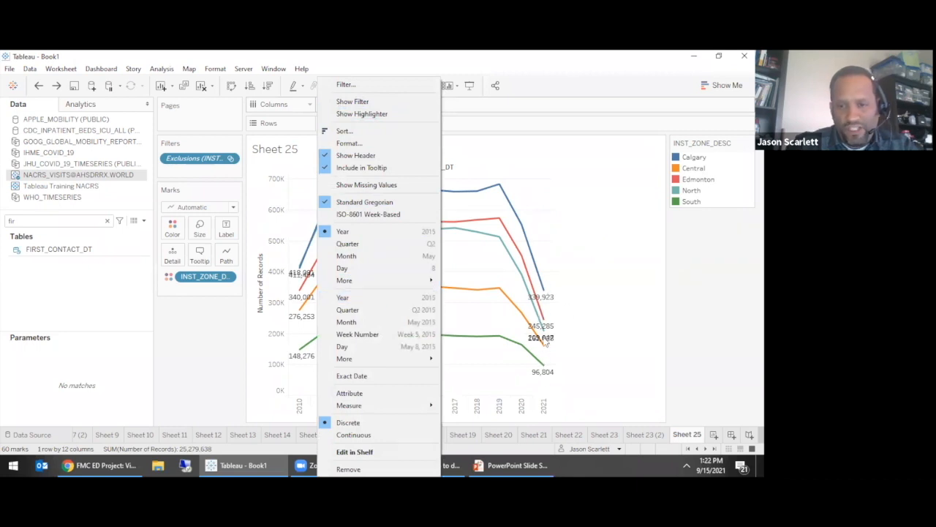
click(379, 301)
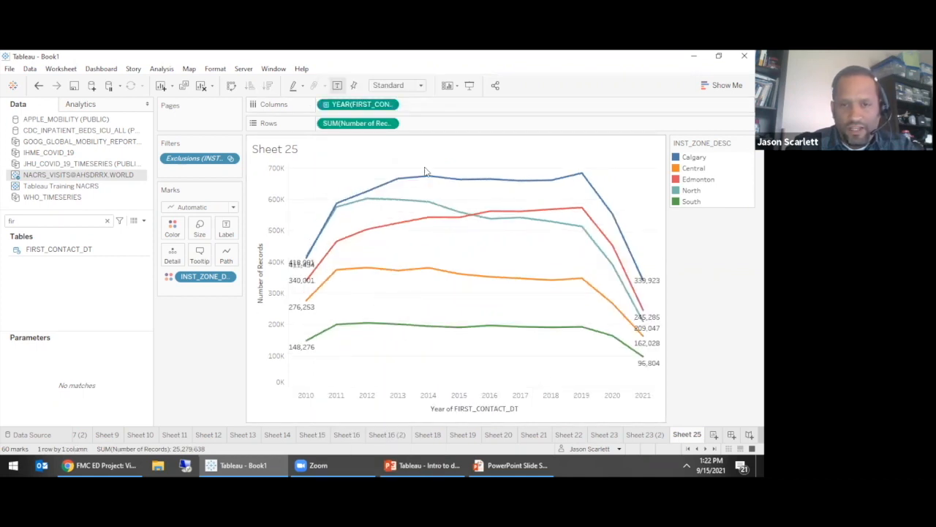
click(326, 104)
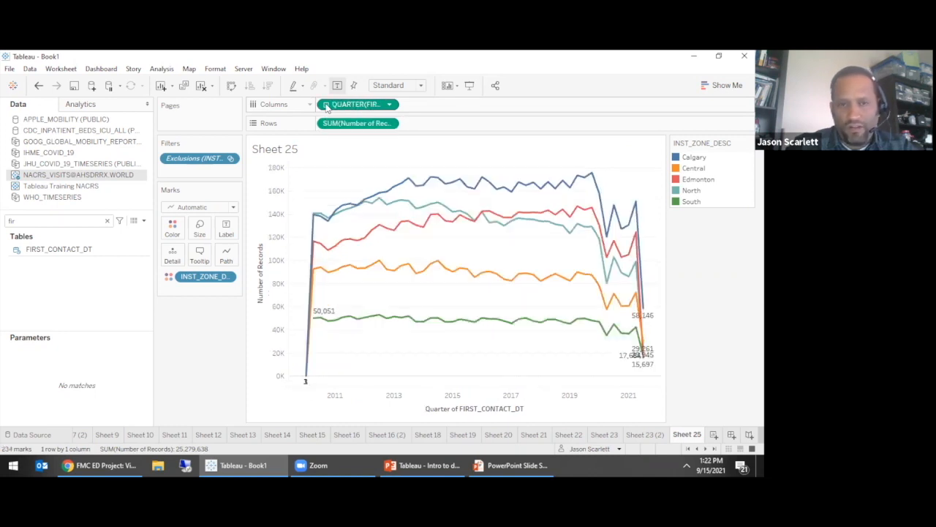
click(326, 104)
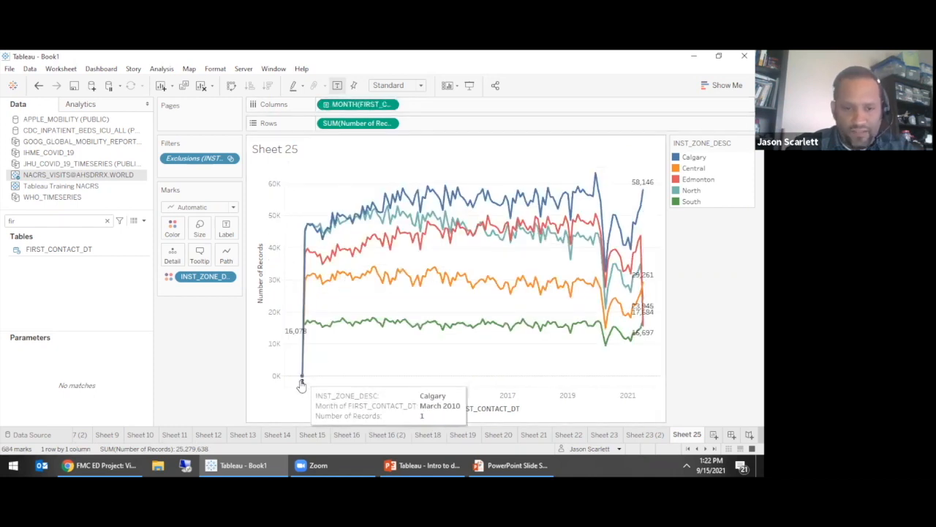
Exclude the marks of the first months of 2010 at the start of all zone lines
mouse_move(300, 379)
drag(313, 384, 293, 213)
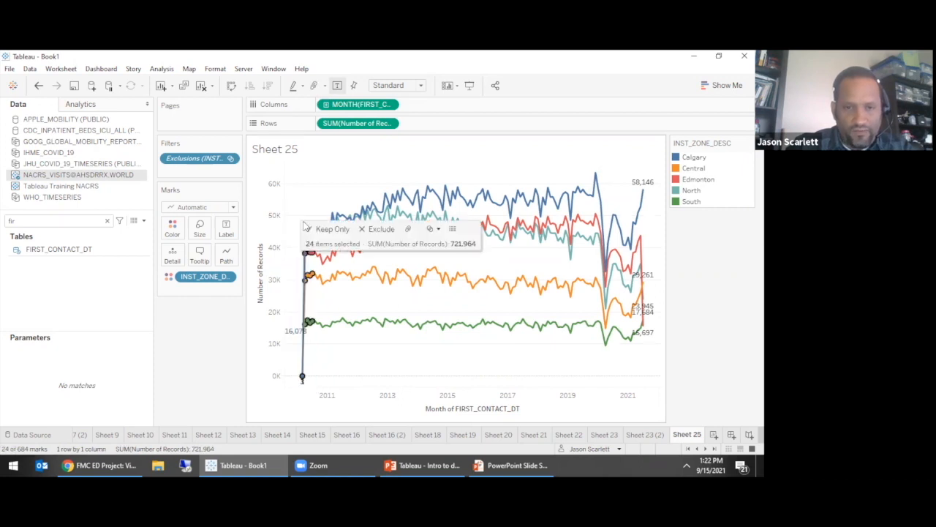
click(377, 229)
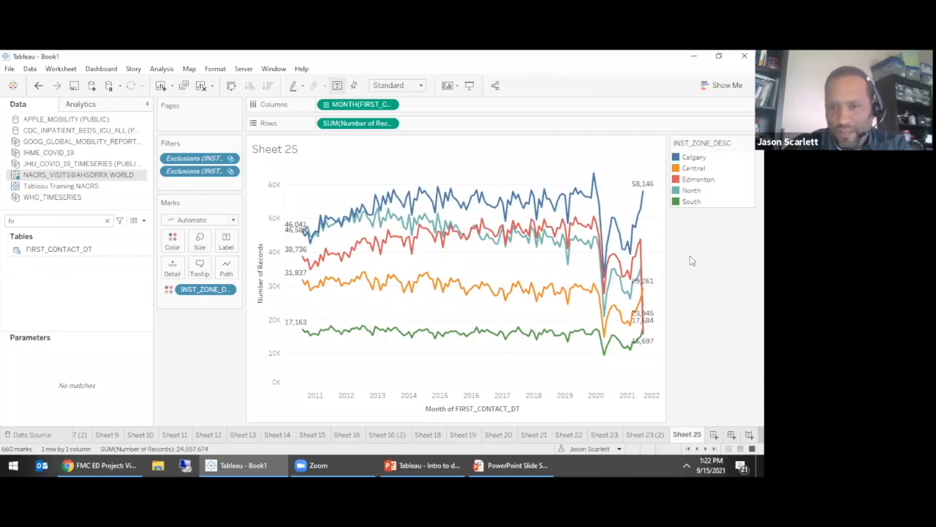
Turn off the mark labels on the monthly line chart
mouse_move(312, 286)
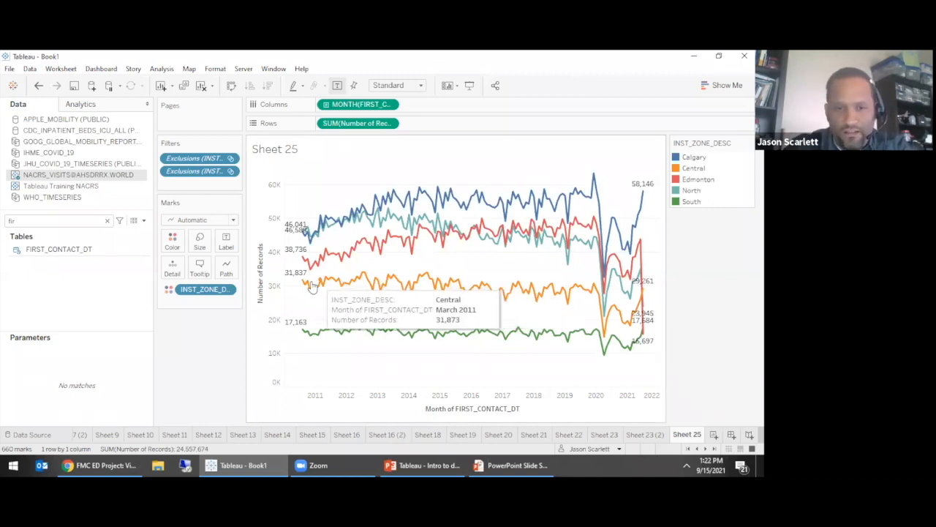
click(226, 240)
click(251, 266)
click(203, 340)
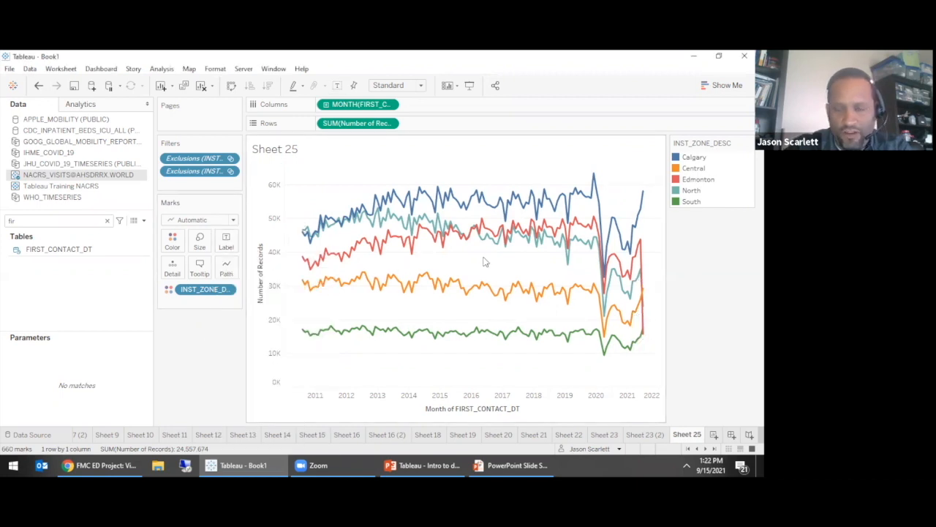
Drill the FIRST_CONTACT_DT axis down from months through weeks to days, and roll it back up to months
mouse_move(568, 271)
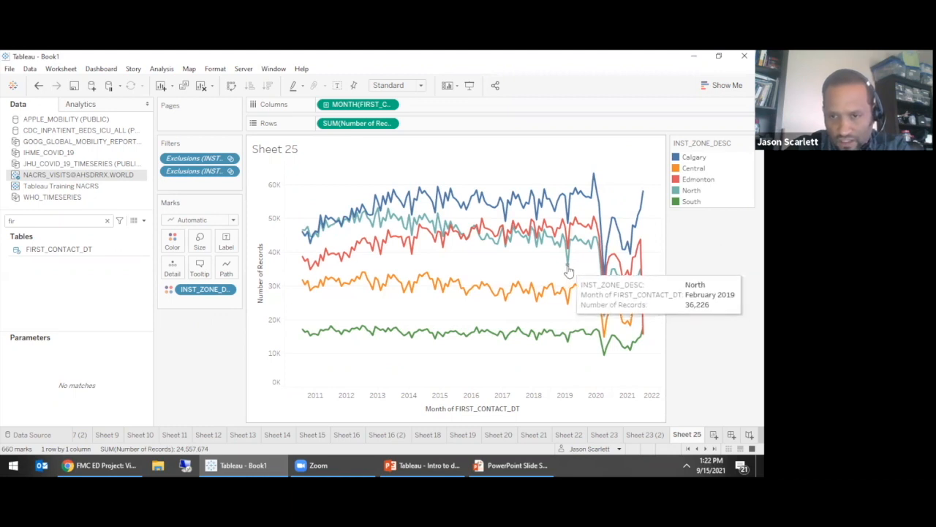
mouse_move(570, 296)
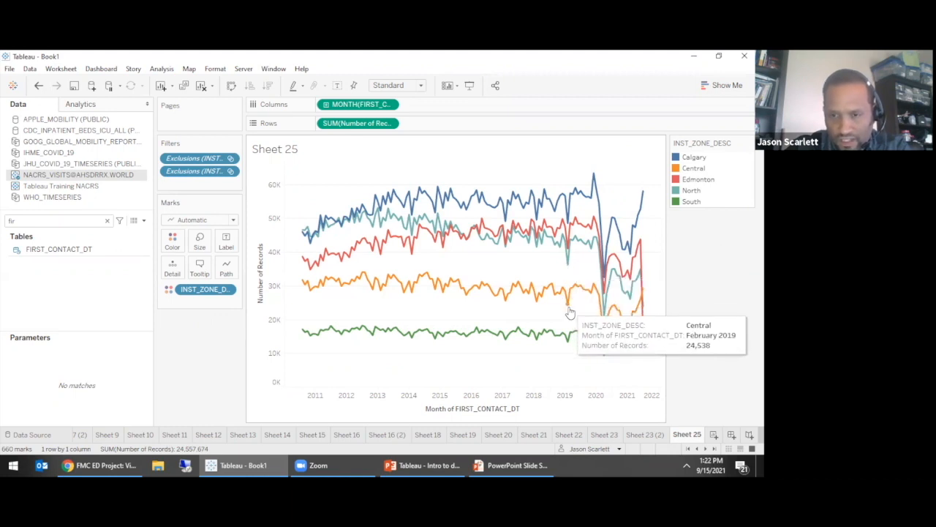
mouse_move(570, 349)
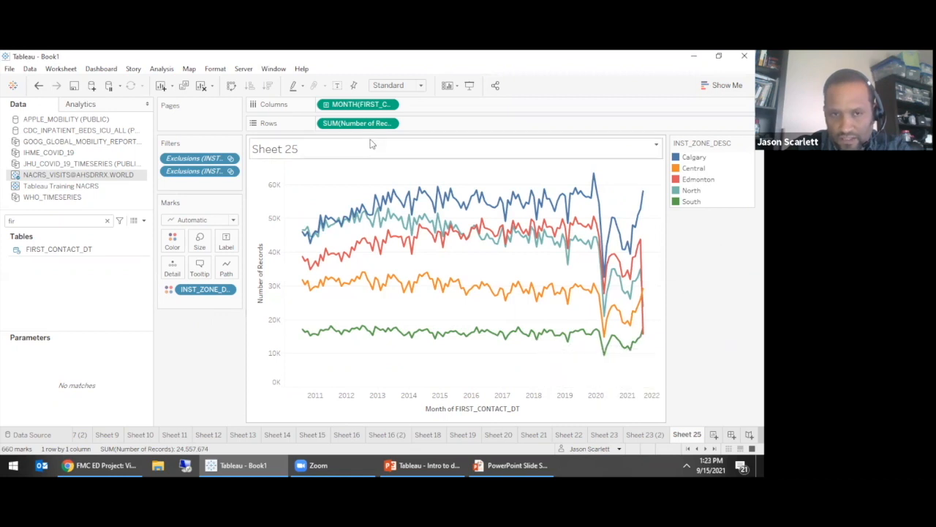
click(327, 106)
click(327, 106)
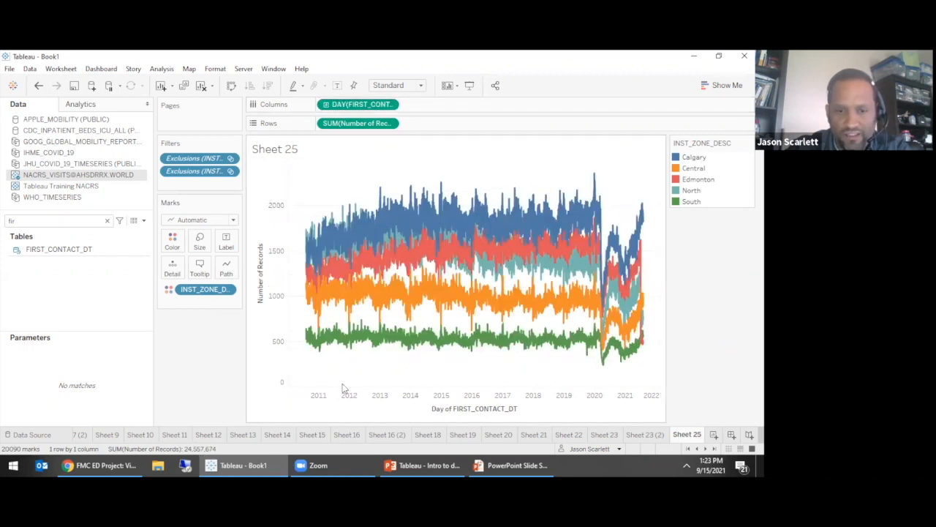
click(278, 403)
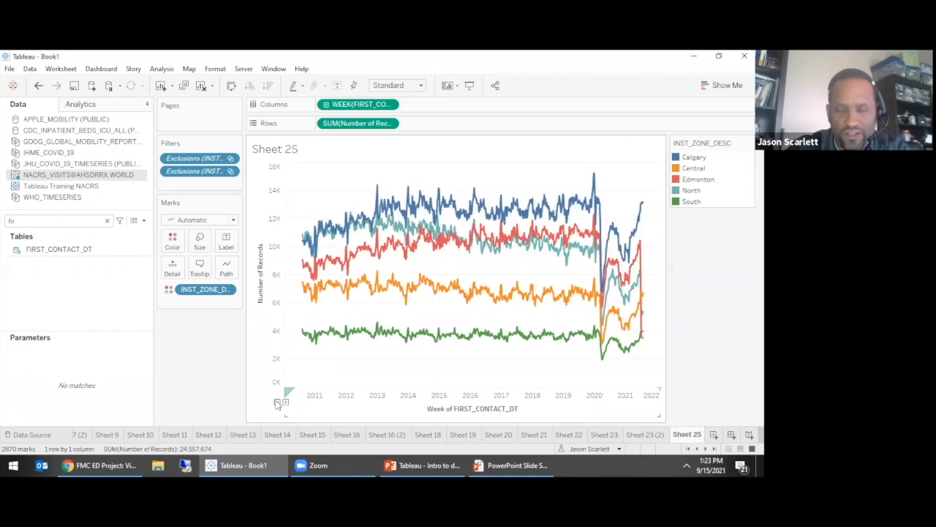
click(279, 402)
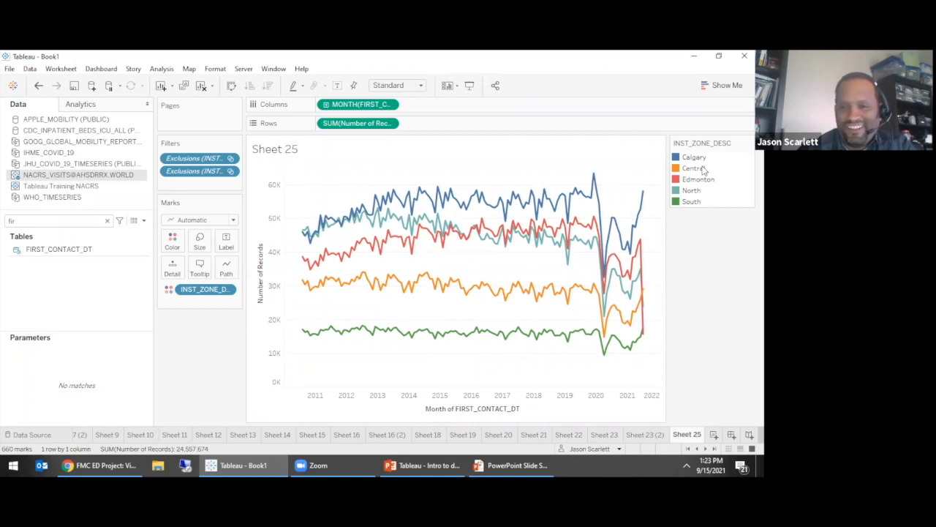
Colour the visit line by discrete YEAR(FIRST_CONTACT_DT) instead of INST_ZONE_DESC, and change the date axis to discrete months
mouse_move(604, 360)
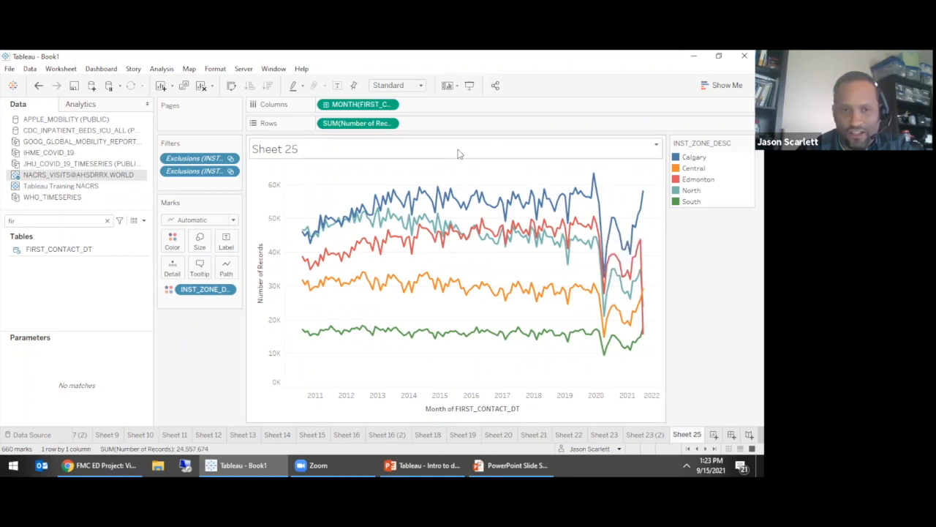
drag(208, 289, 90, 302)
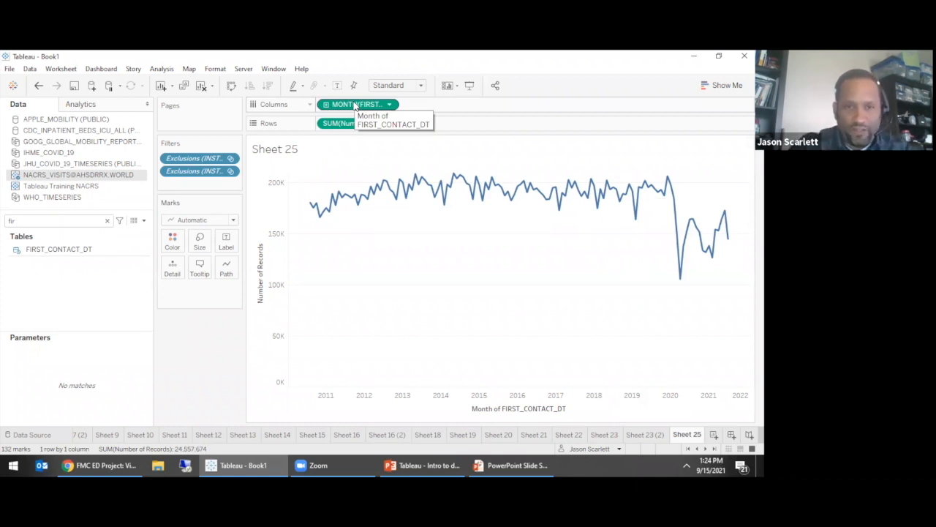
click(72, 249)
drag(72, 250, 180, 250)
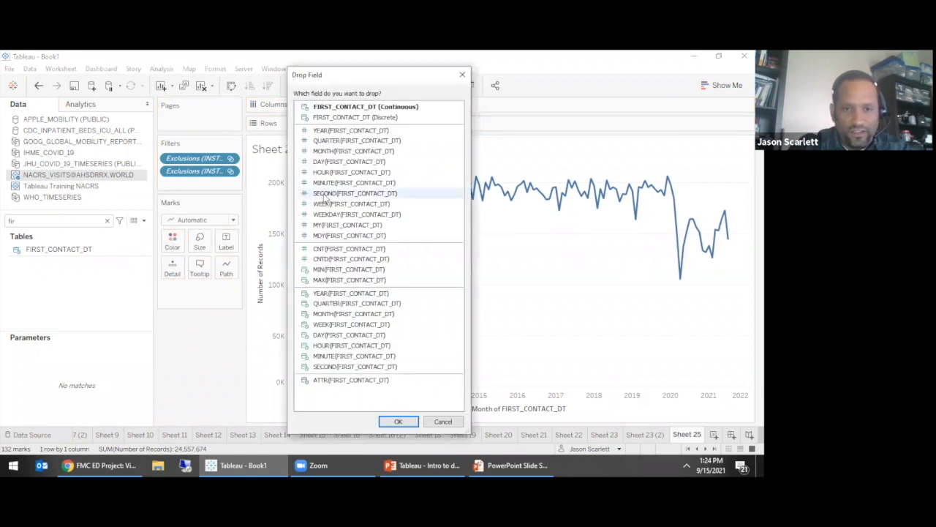
click(344, 130)
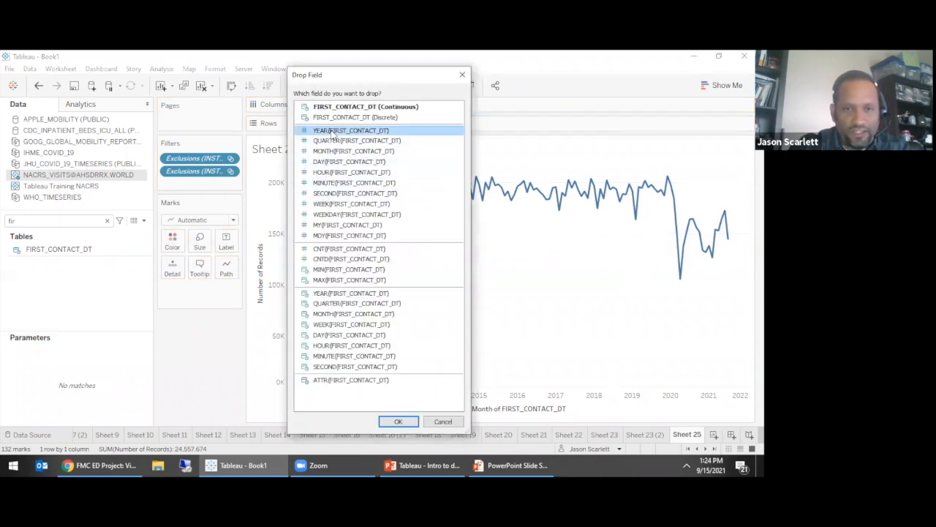
click(398, 421)
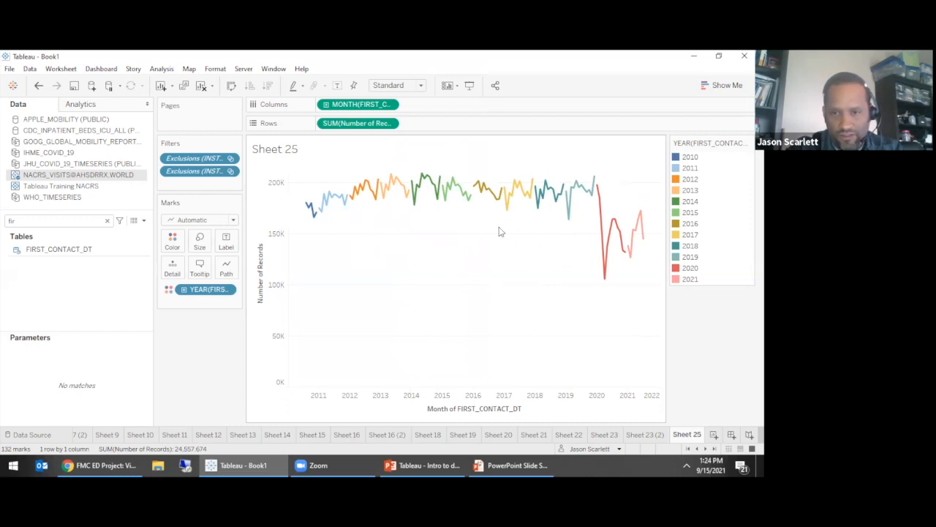
click(390, 105)
click(372, 258)
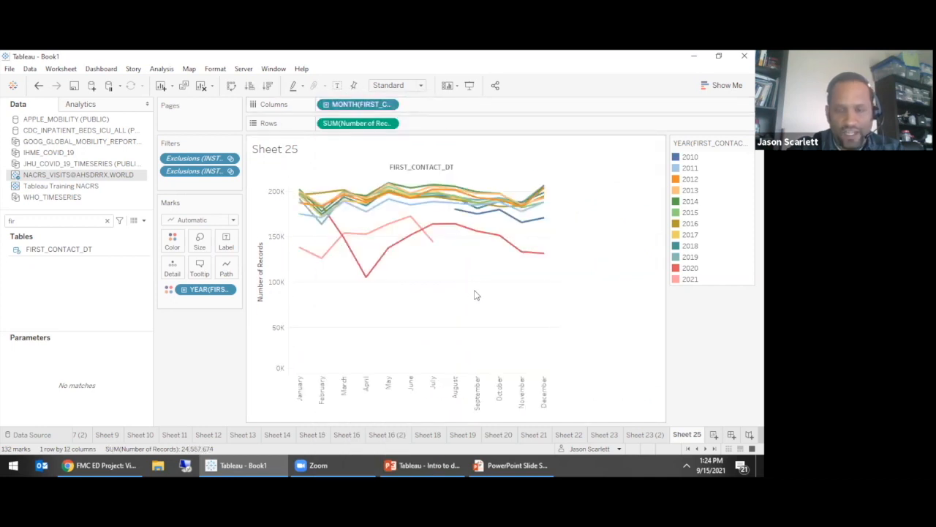
Highlight the 2019, 2020 and 2021 lines through the year legend to compare them, and clear the highlight
click(690, 279)
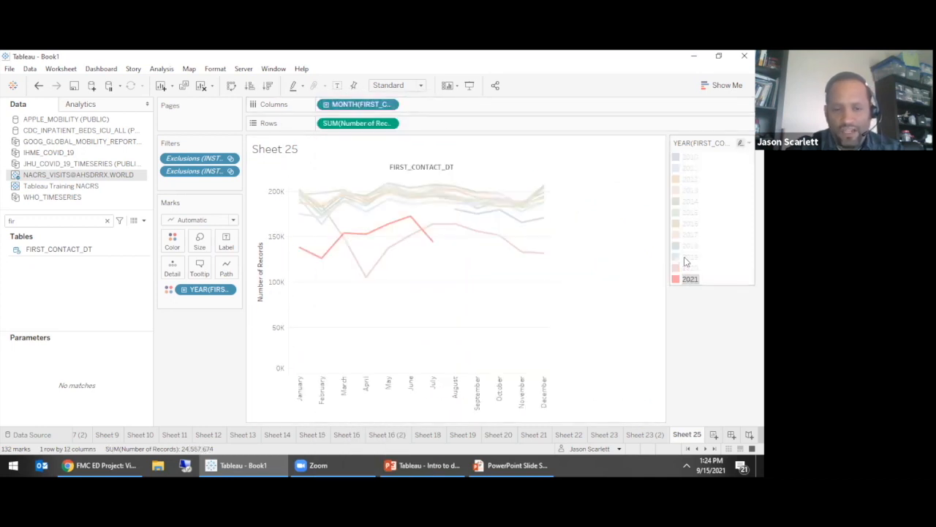
shift+click(687, 257)
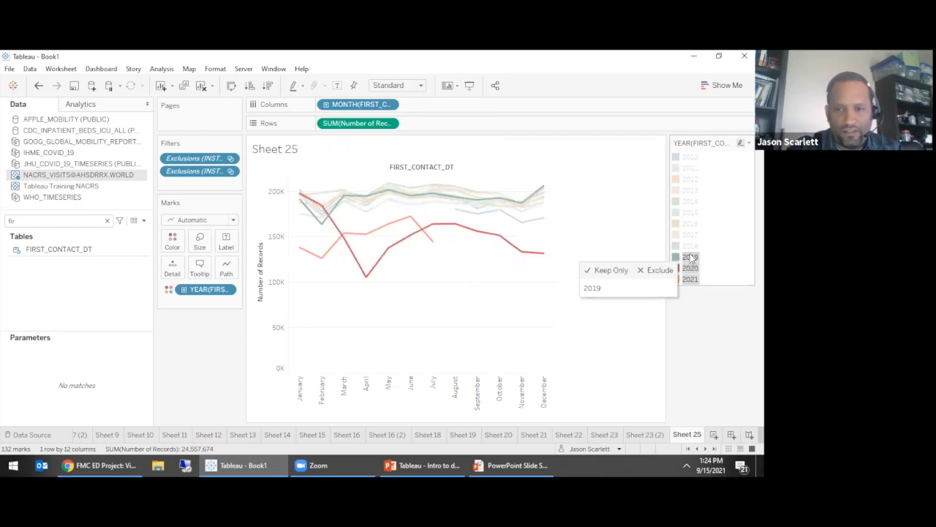
click(690, 259)
click(691, 278)
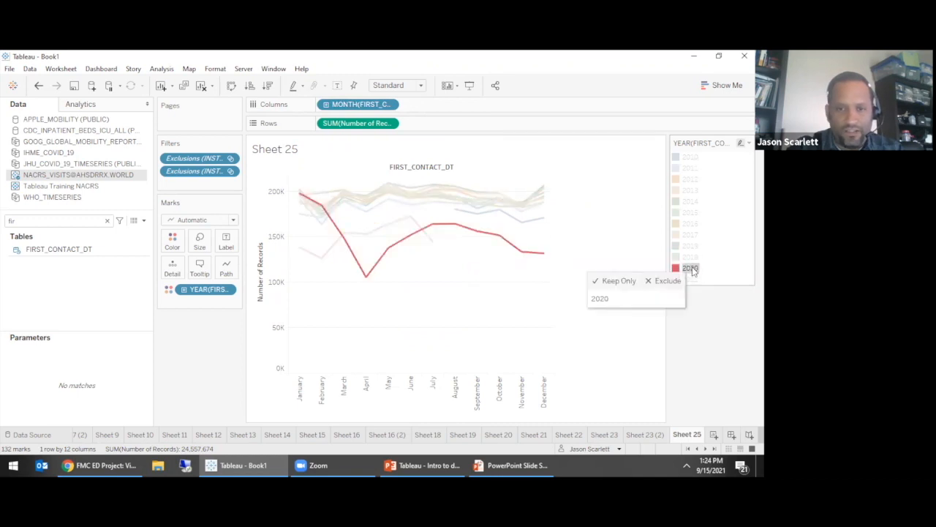
shift+click(691, 268)
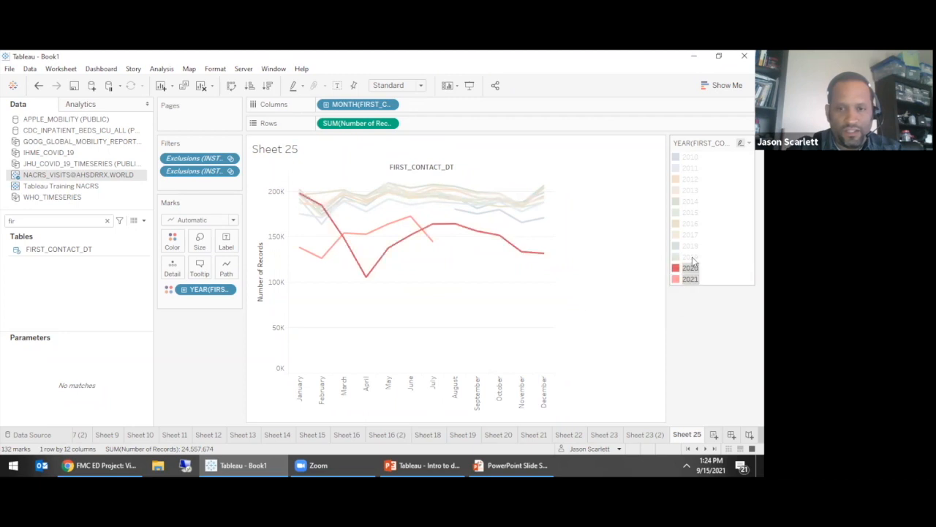
click(564, 294)
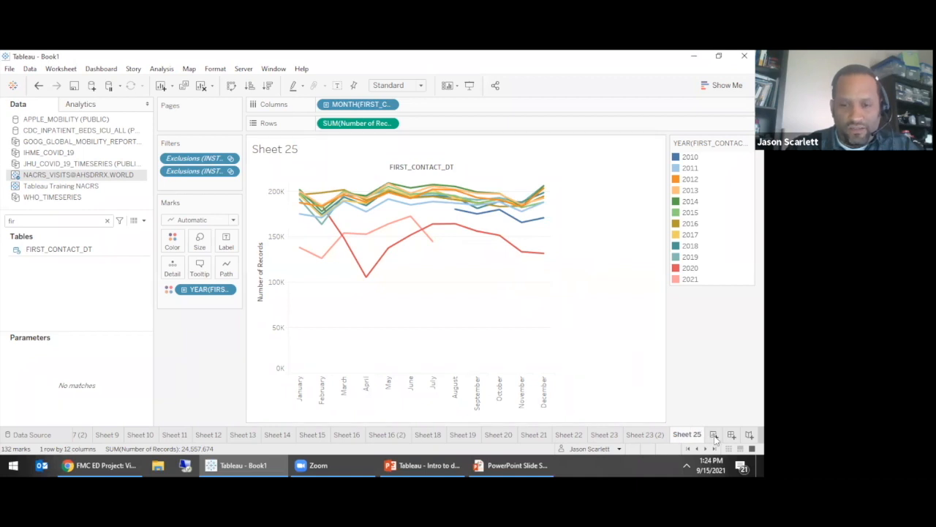
Search the NACRS fields for "post" and map the POSTCODE field on a new worksheet
click(45, 222)
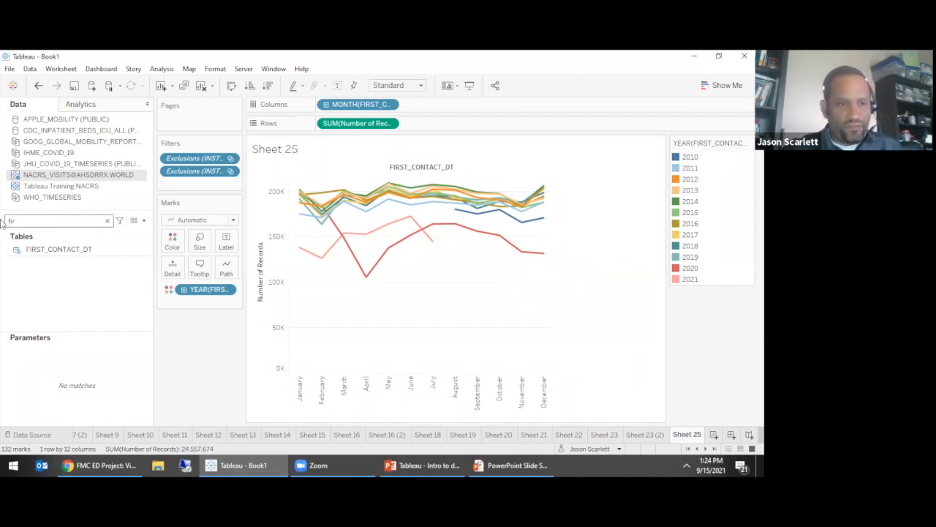
text(a)
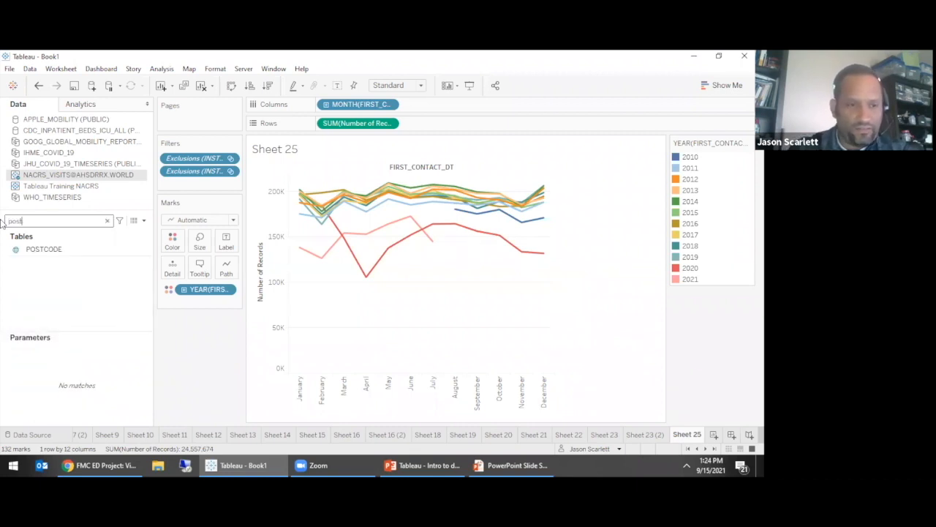
click(51, 250)
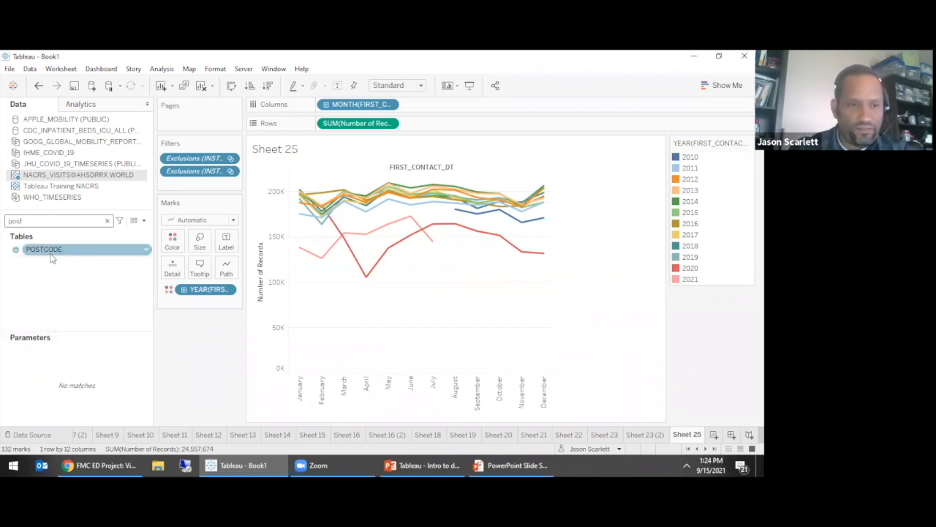
click(714, 435)
drag(37, 251, 374, 246)
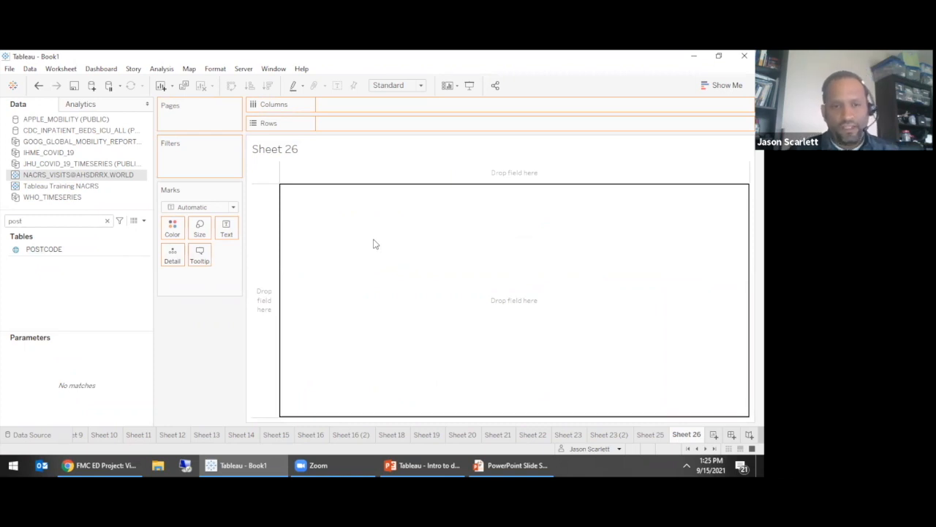
double_click(38, 250)
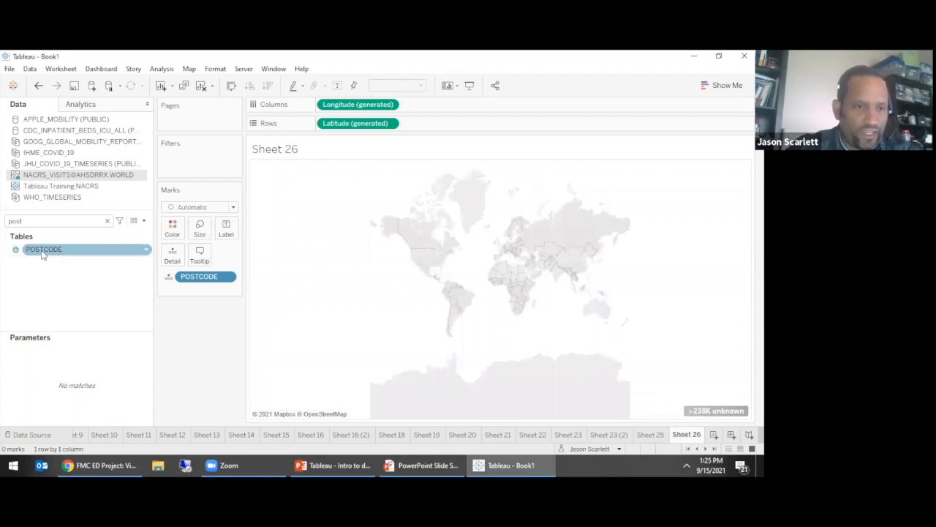
Create a calculated field named FSA from POSTCODE with the formula left([POSTCODE],3)
right_click(46, 250)
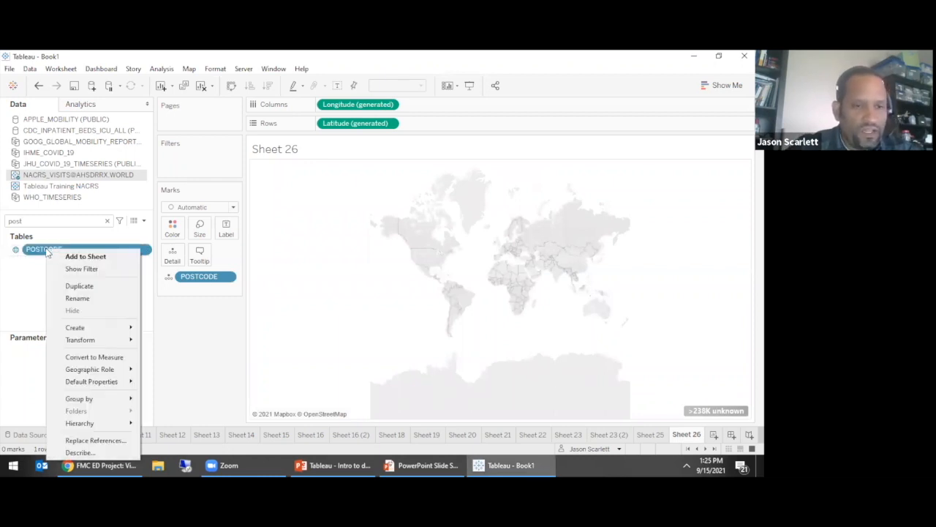
mouse_move(95, 328)
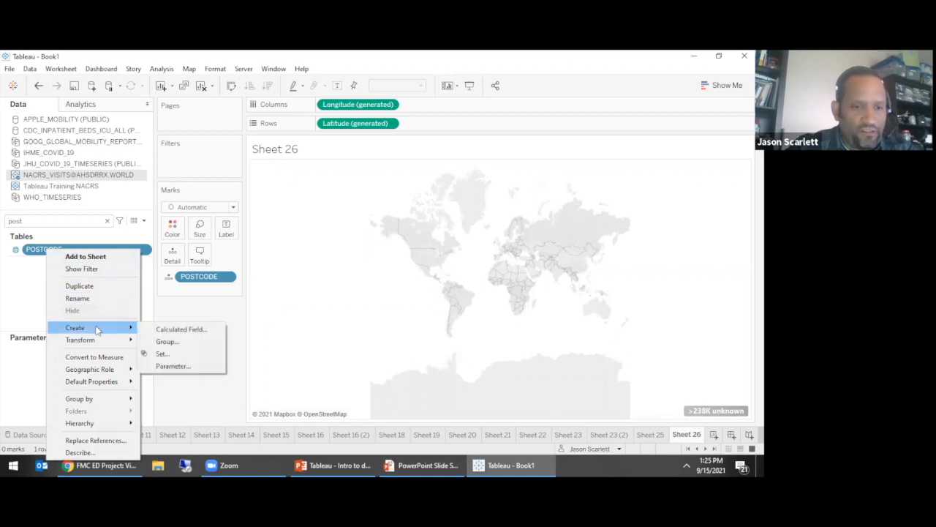
click(173, 331)
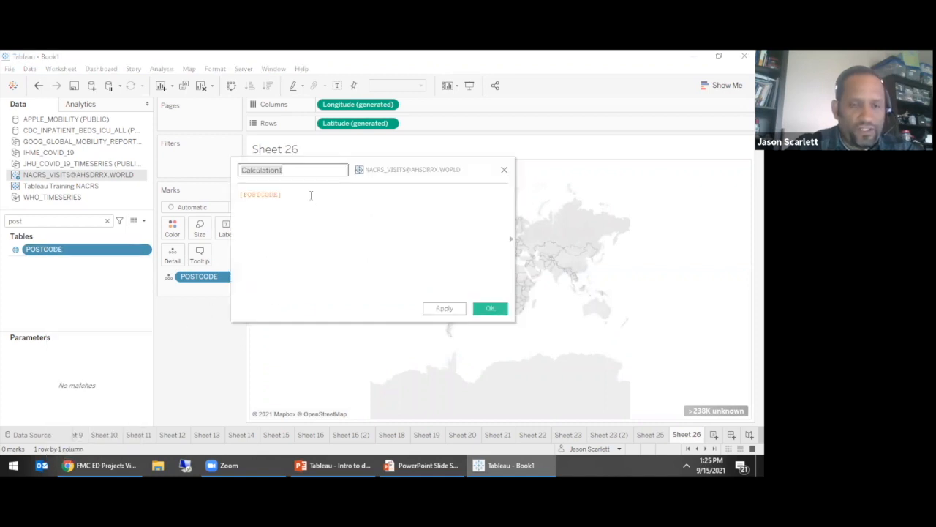
click(311, 195)
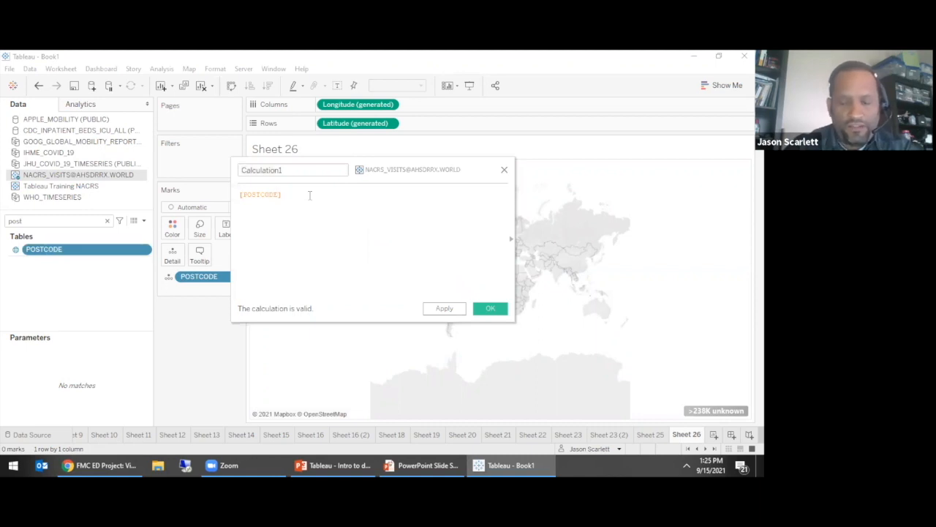
text(left()
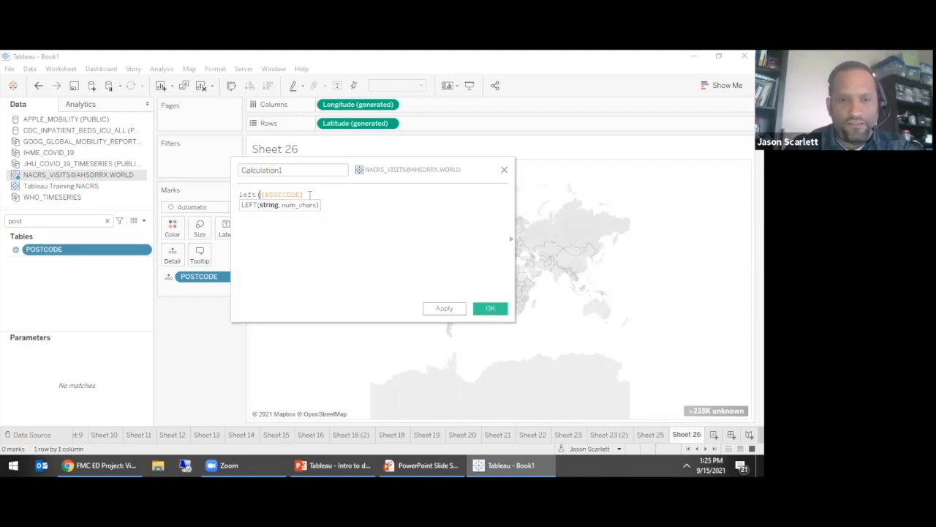
text(,5))
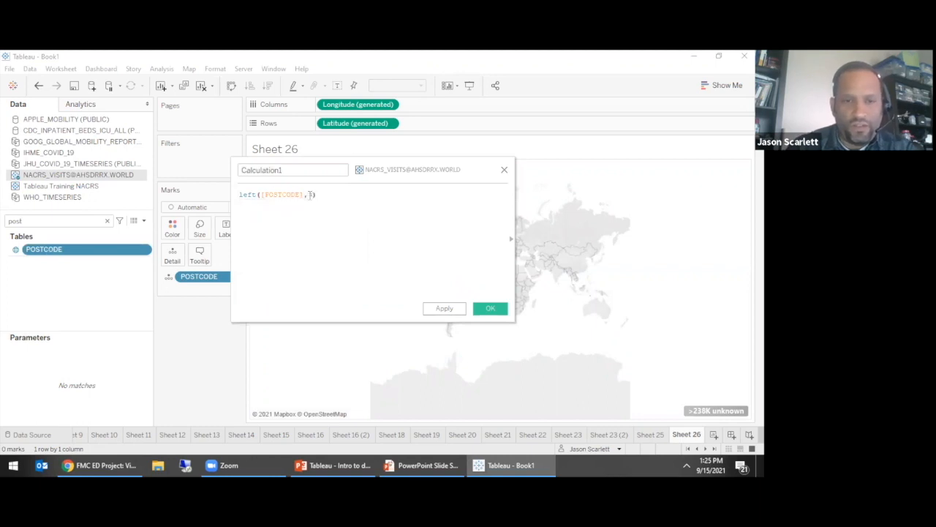
drag(284, 170, 216, 167)
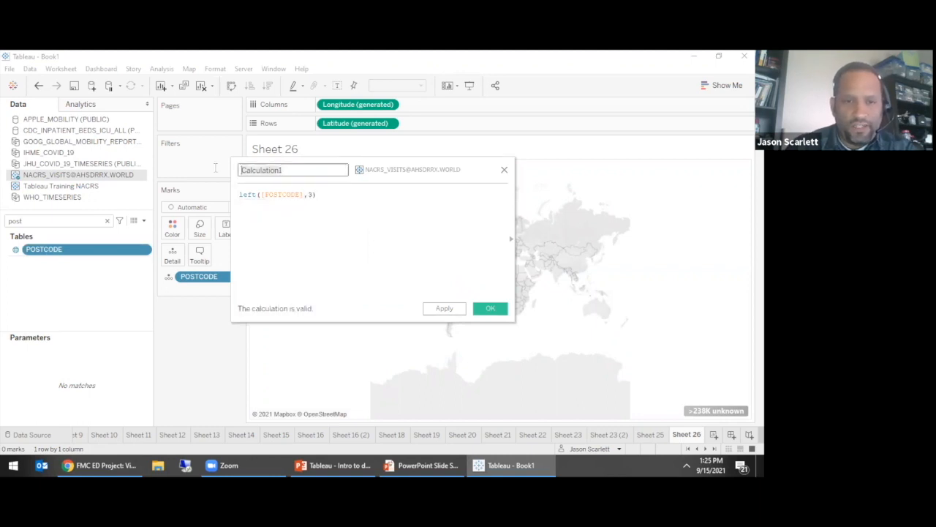
text(FSA)
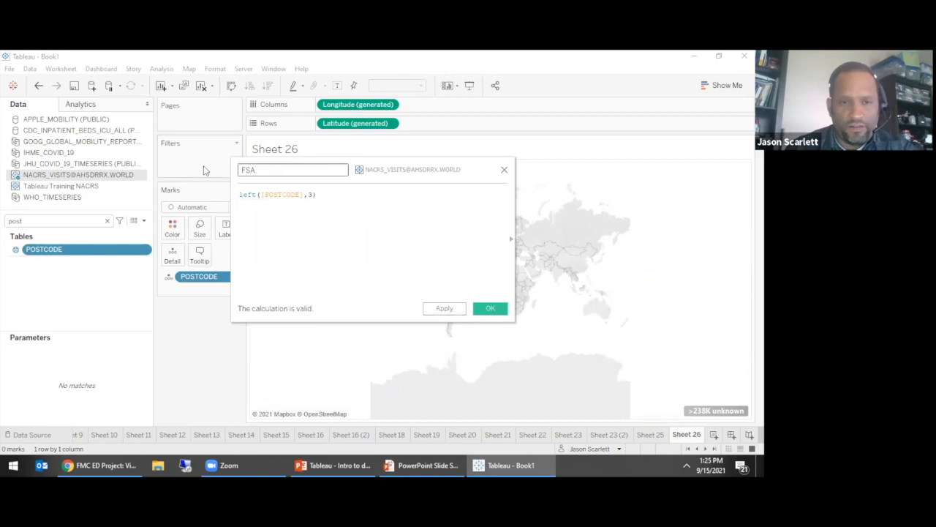
click(489, 308)
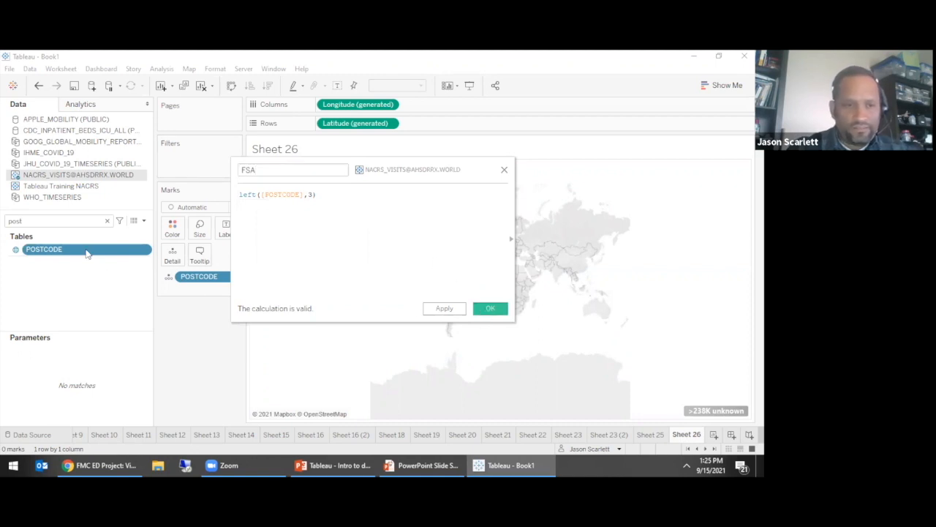
Find the FSA field, give it the ZIP Code/Postcode geographic role, and substitute it for POSTCODE on the map
click(25, 220)
key(ctrl+a)
text(fsa)
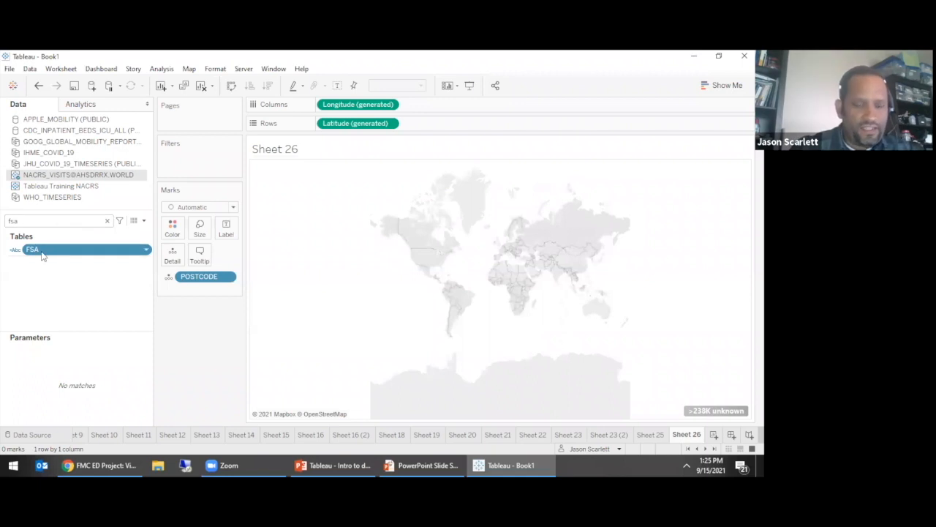
right_click(42, 255)
mouse_move(84, 265)
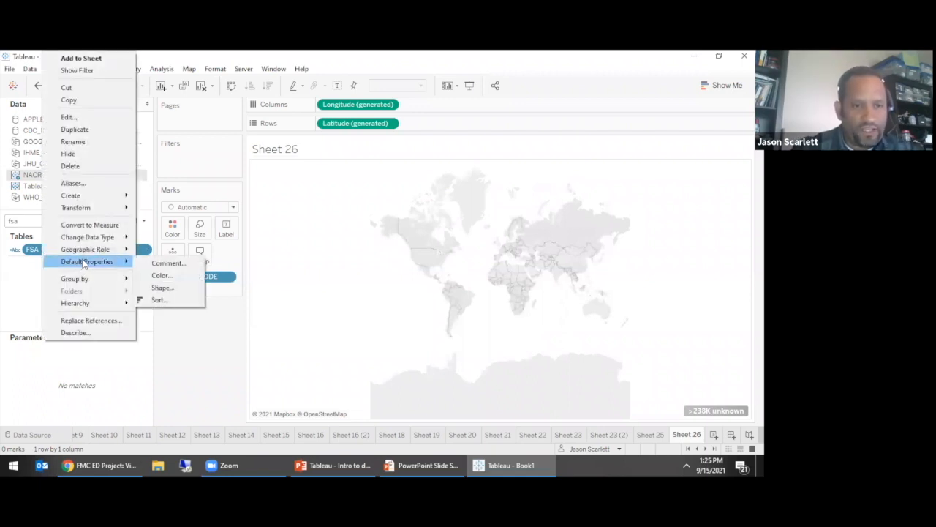
mouse_move(108, 251)
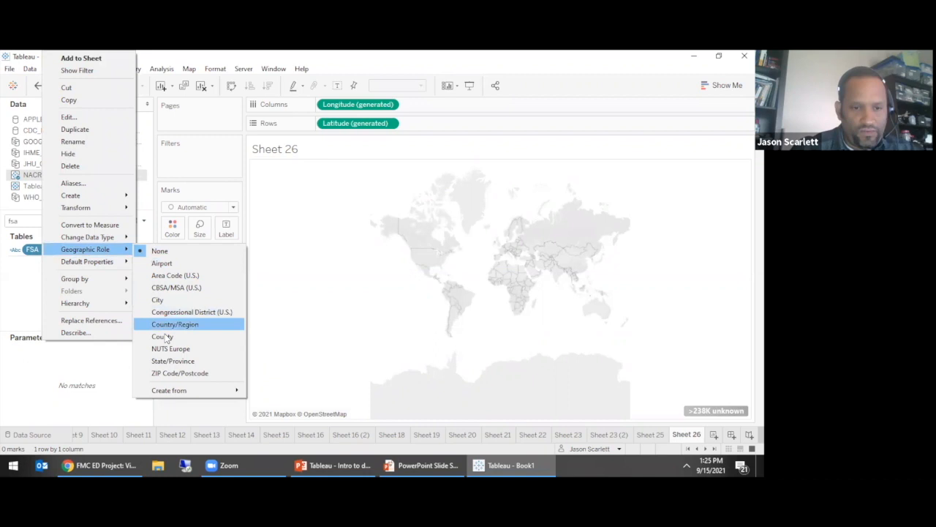
click(177, 374)
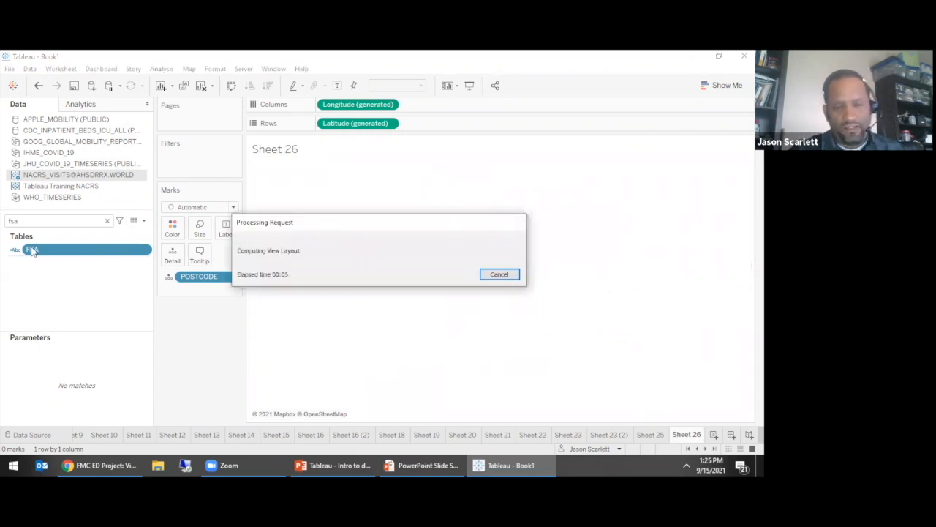
drag(33, 251, 197, 280)
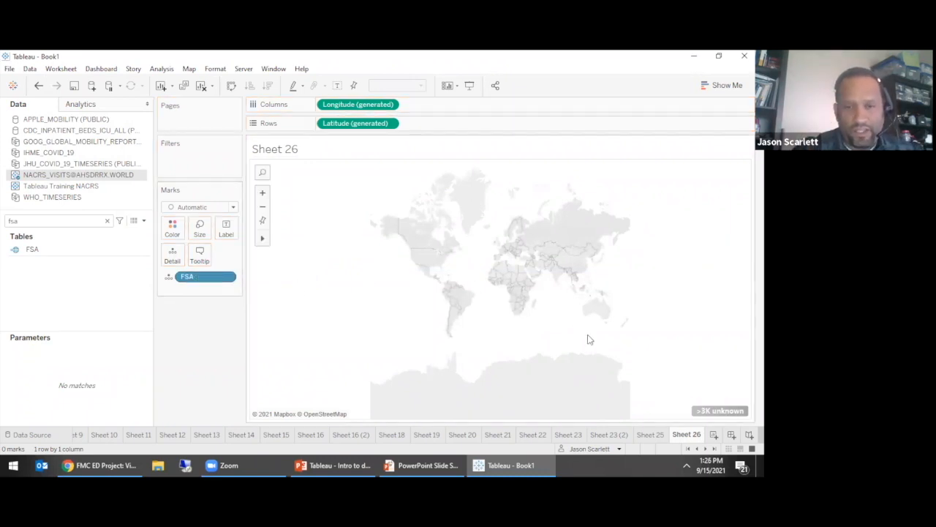
Edit the unknown FSA locations so the postcodes are matched against the fixed country Canada
click(717, 412)
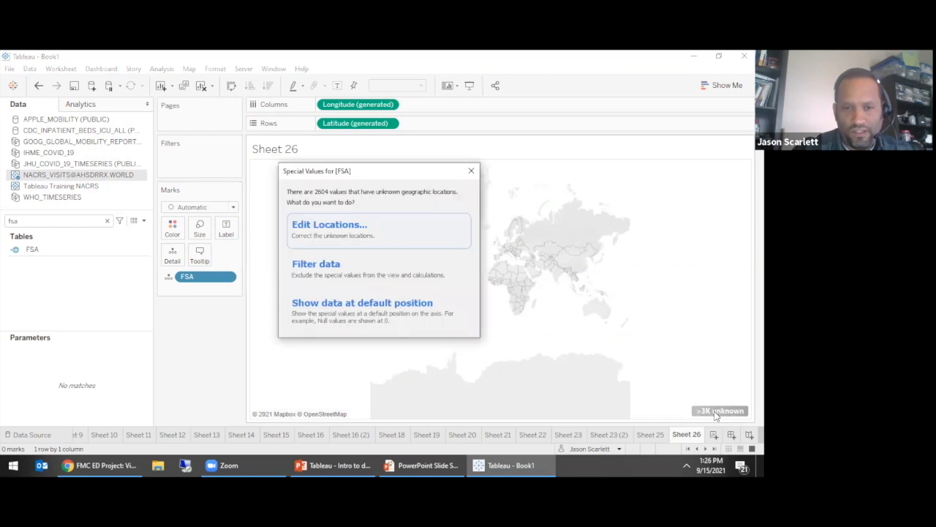
click(371, 225)
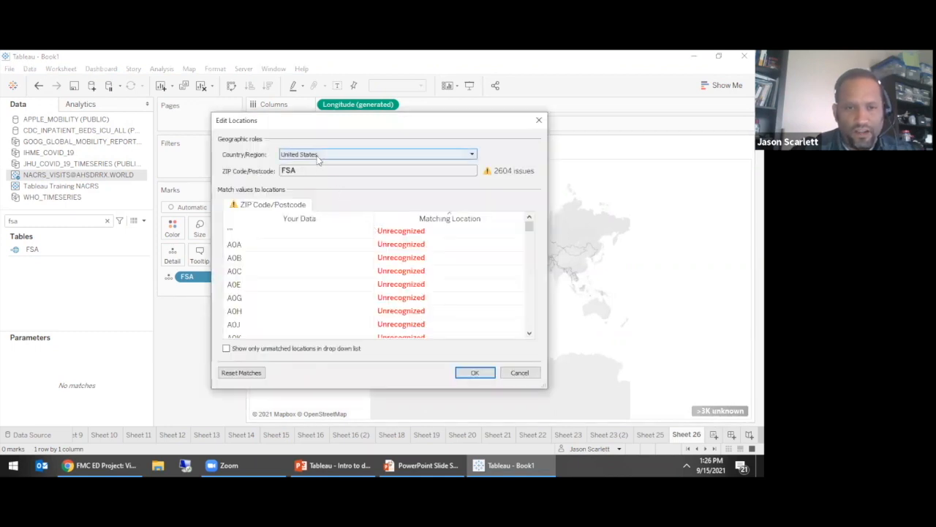
click(319, 156)
click(319, 156)
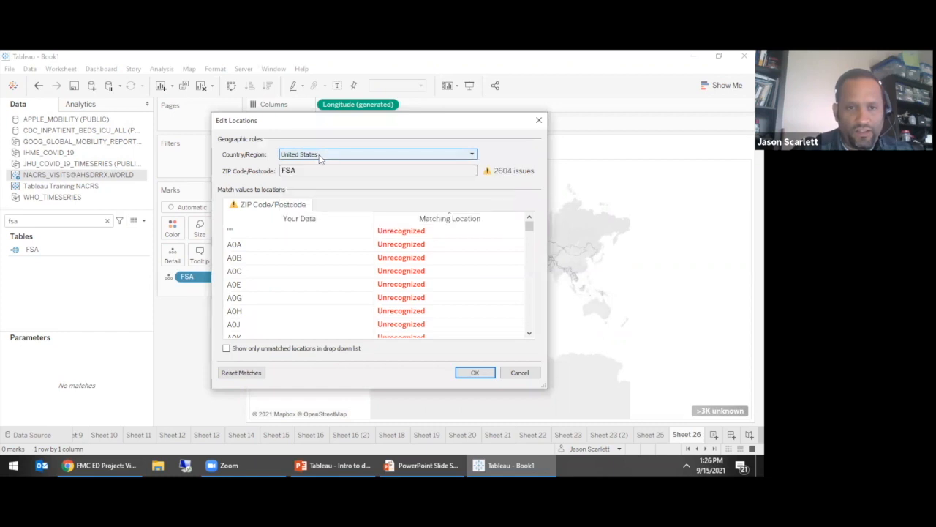
click(319, 156)
click(370, 189)
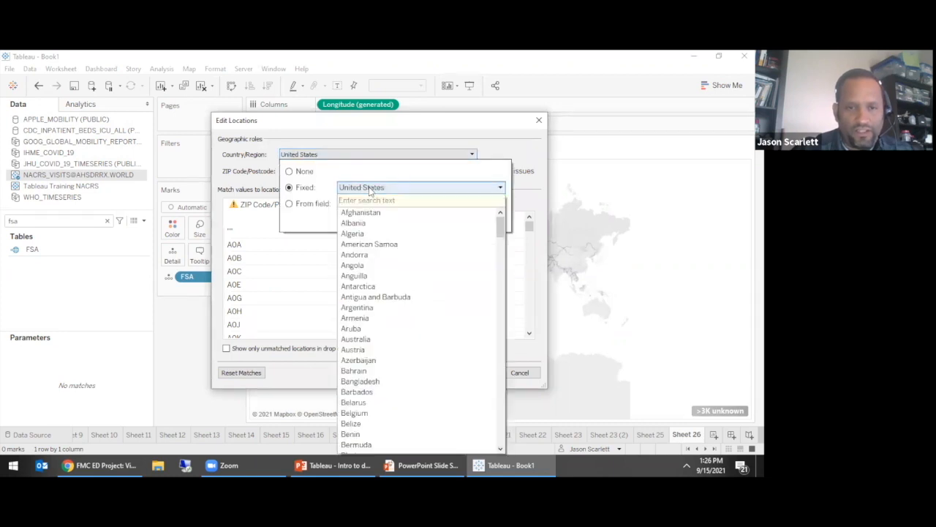
scroll(391, 315, down, 5)
scroll(390, 311, down, 5)
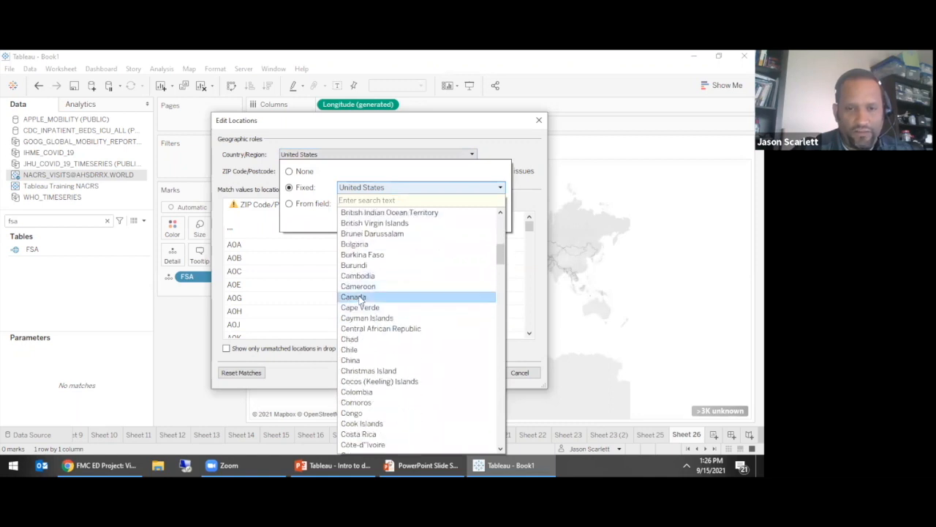
click(353, 297)
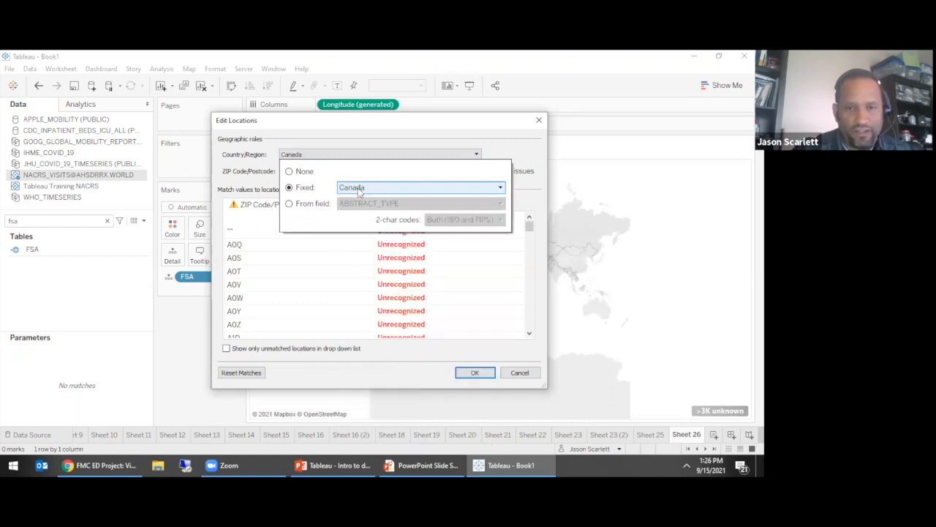
click(478, 374)
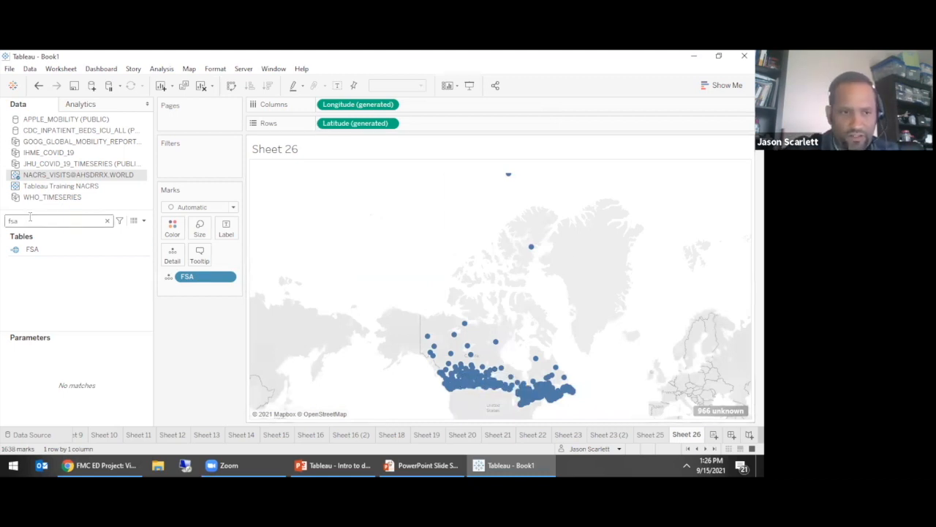
Clear the field search, size the FSA marks by Number of Records, and inspect the marks in western Canada
click(108, 220)
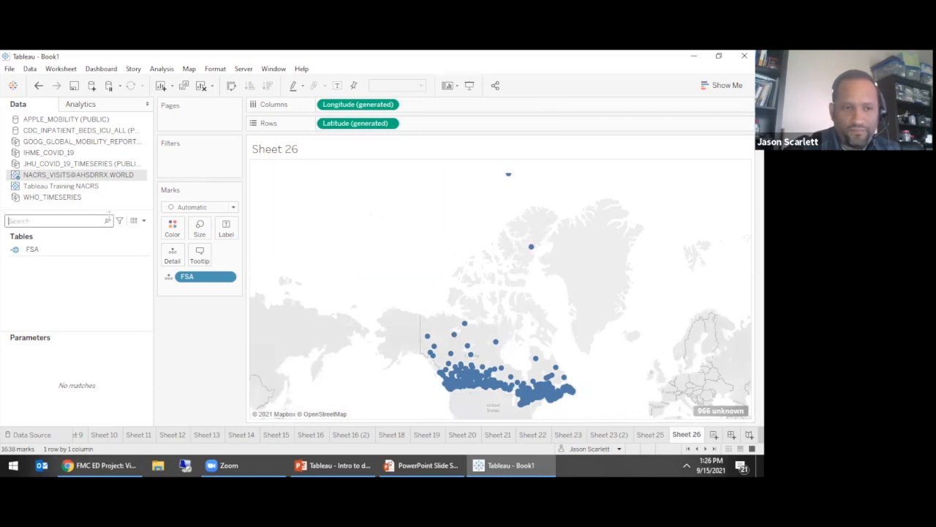
click(219, 376)
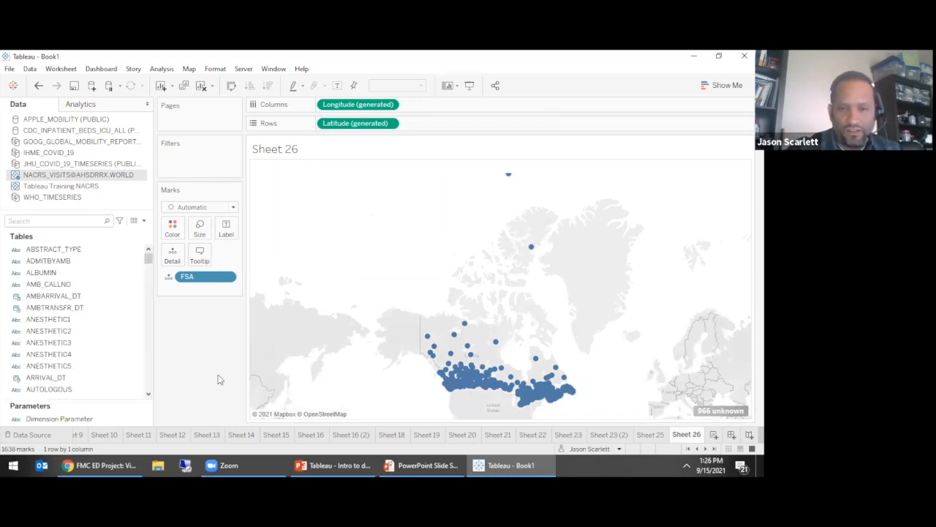
drag(148, 259, 148, 388)
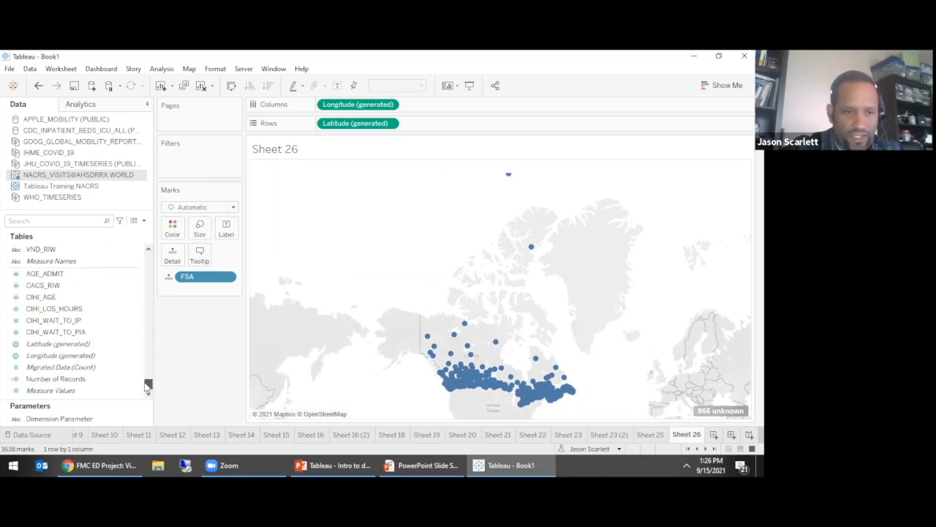
drag(70, 379, 198, 229)
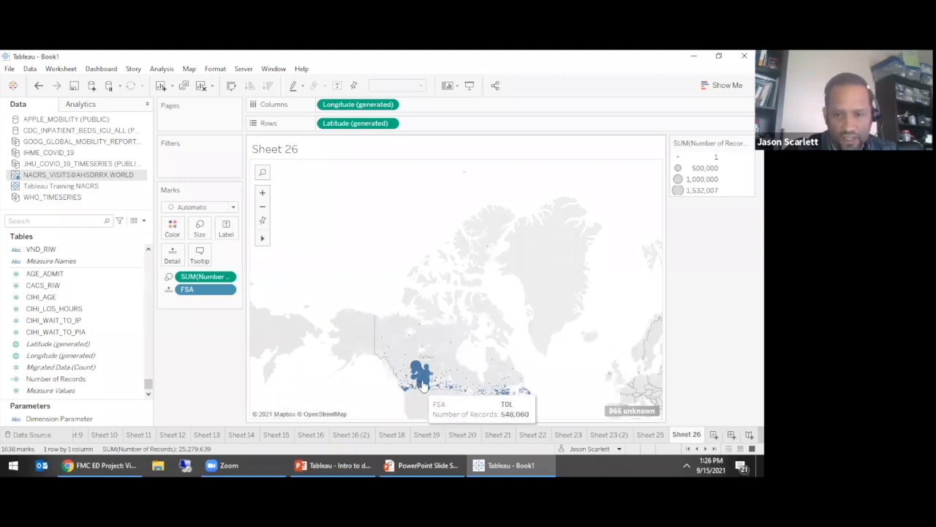
mouse_move(425, 396)
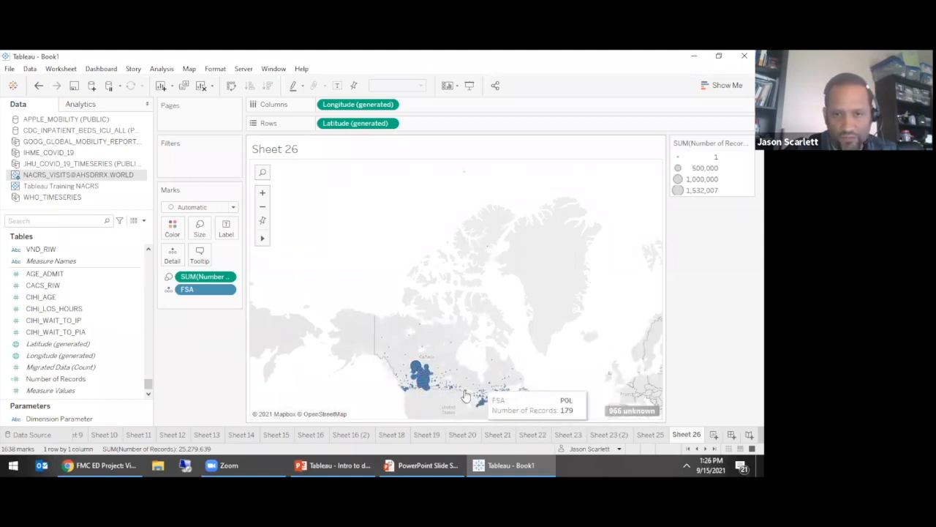
Try adjusting the mark size, and remove Number of Records from the map marks
click(200, 228)
mouse_move(223, 257)
mouse_down()
mouse_move(296, 262)
mouse_move(287, 253)
mouse_move(221, 262)
mouse_up()
click(219, 322)
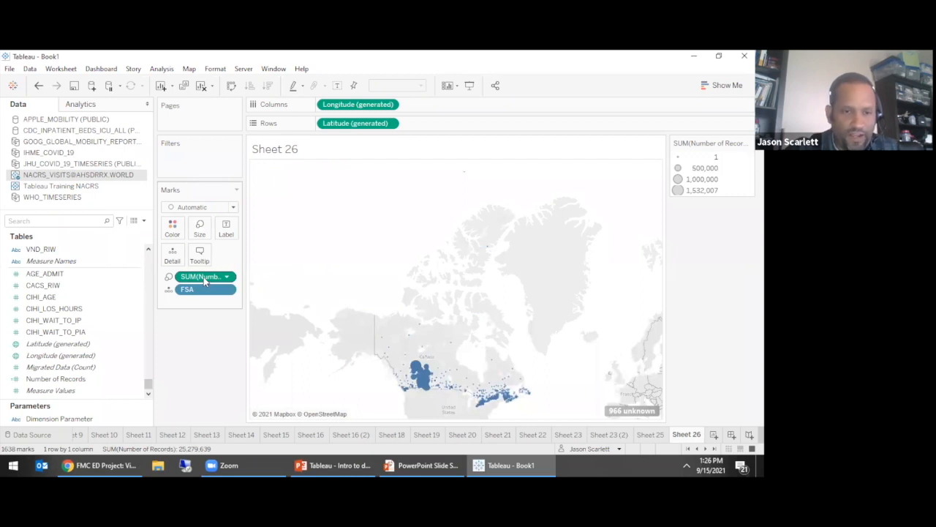
drag(206, 282, 194, 328)
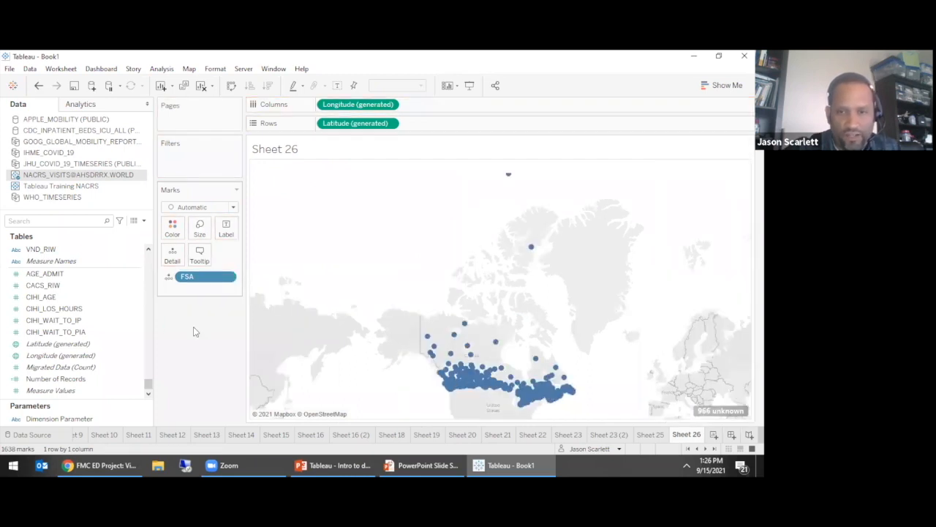
Search the fields for "post", add POSTCODE to the map tooltip, and check it on the northernmost mark
mouse_move(508, 181)
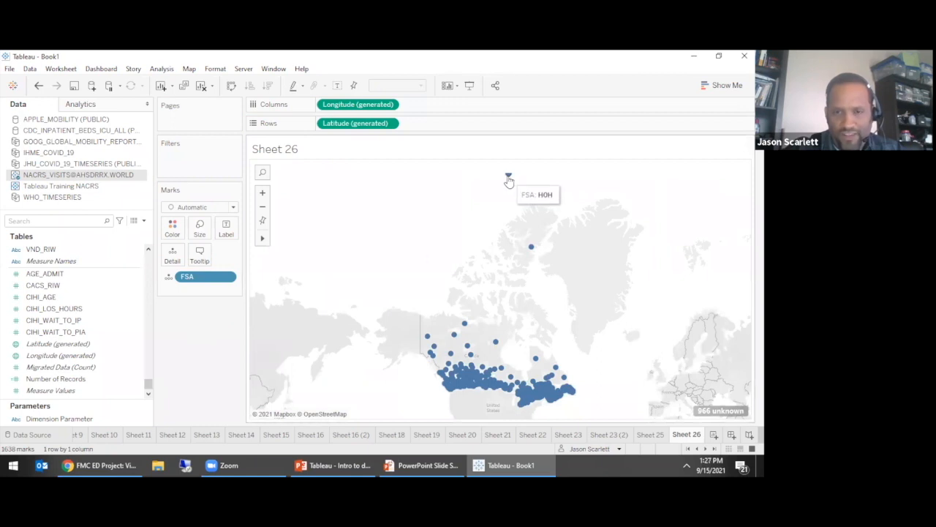
click(509, 180)
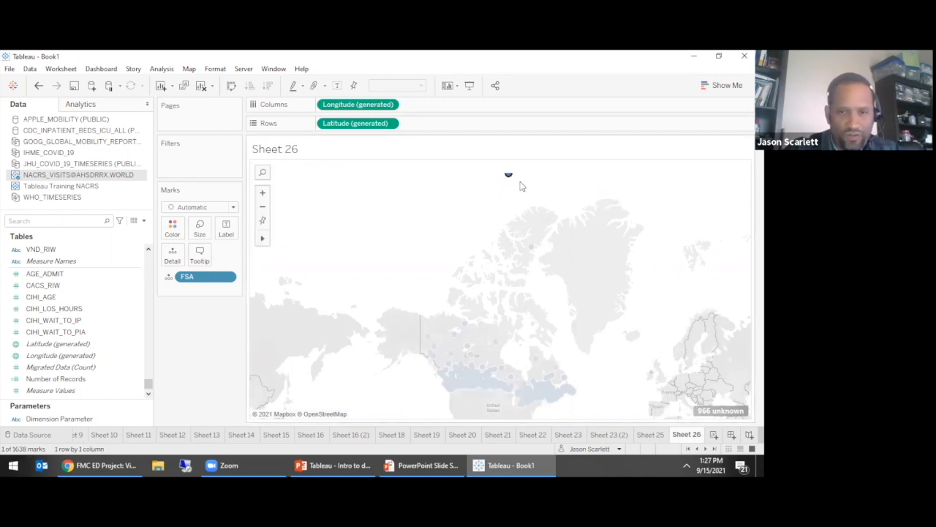
click(509, 180)
click(74, 221)
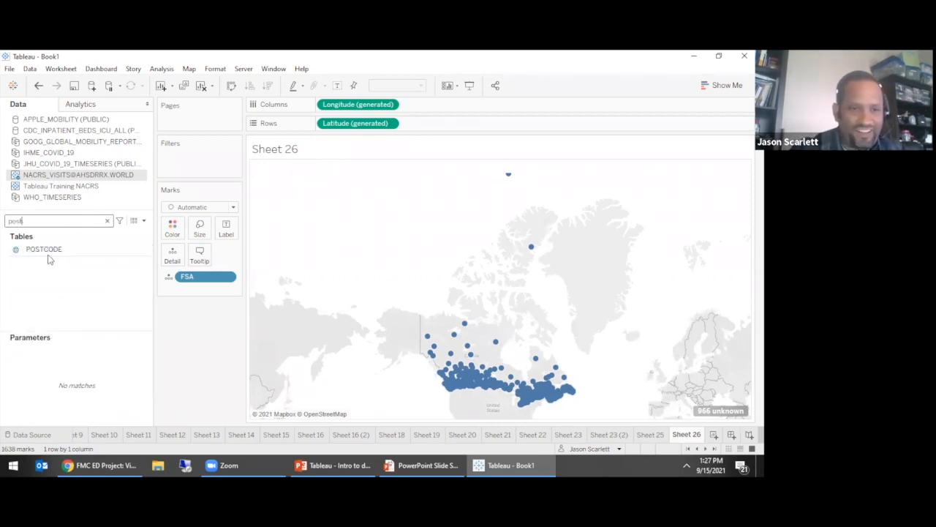
drag(109, 247, 199, 254)
mouse_move(507, 179)
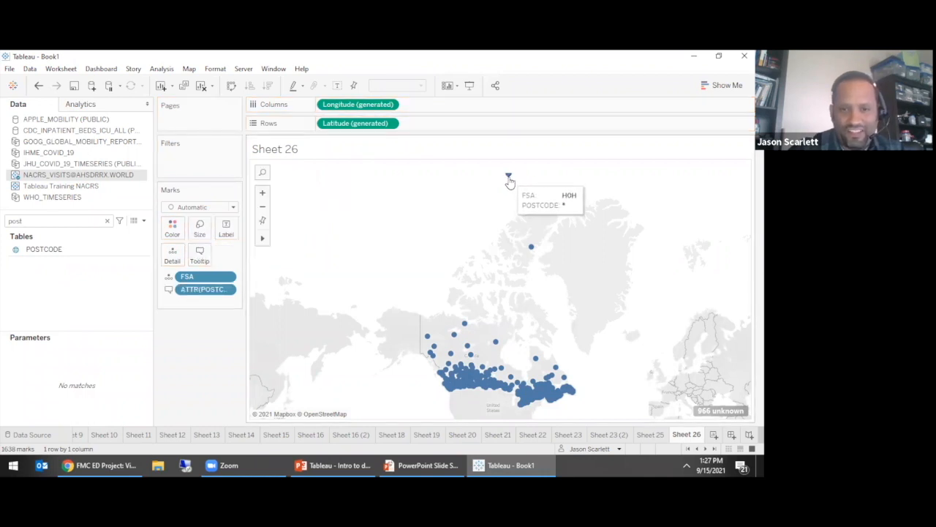
Aggregate the tooltip's POSTCODE as Maximum and check it on the northernmost mark
click(228, 291)
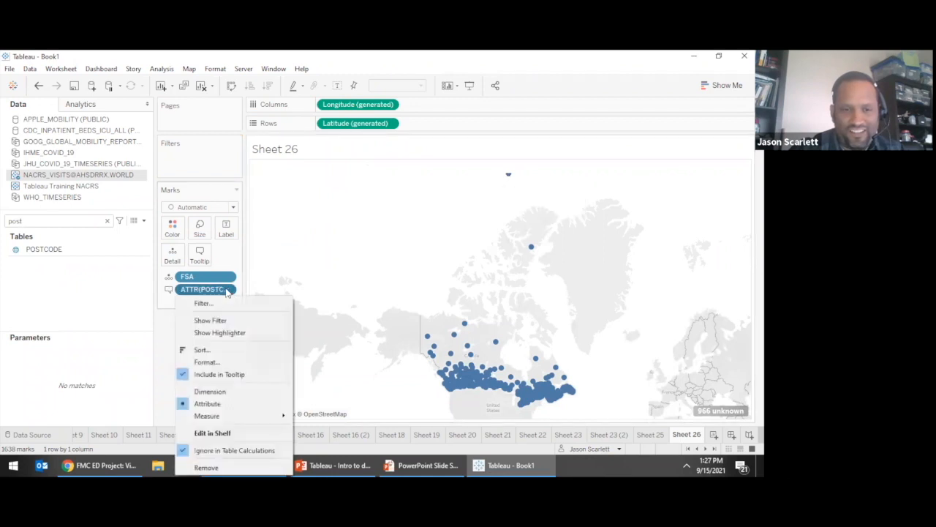
mouse_move(252, 416)
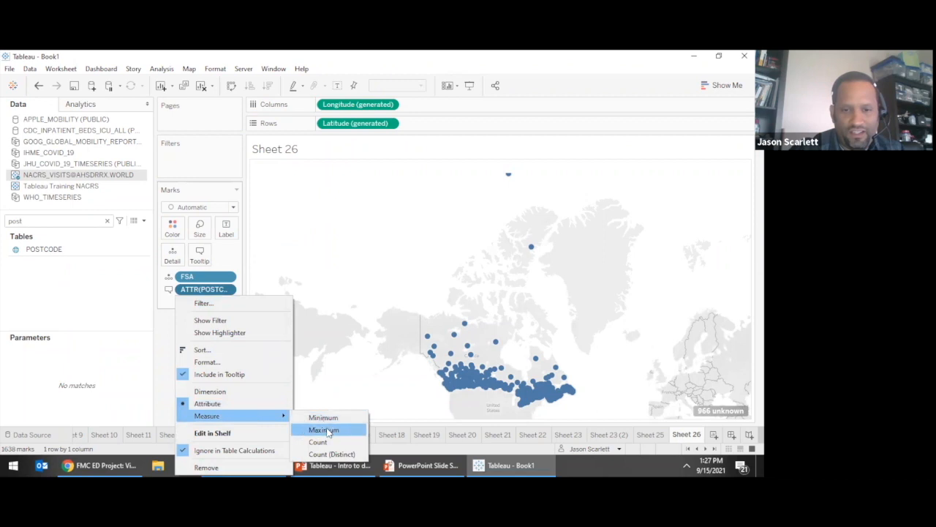
click(322, 429)
mouse_move(510, 181)
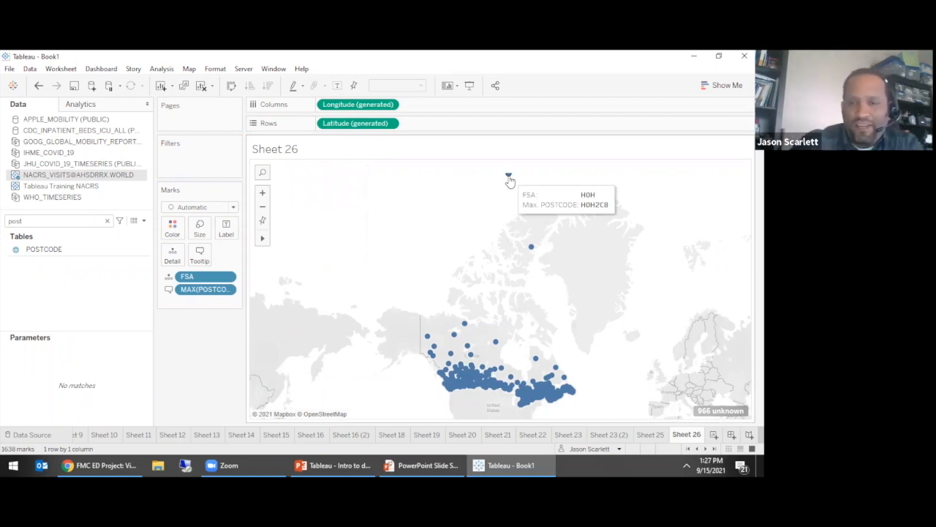
Switch the tooltip's POSTCODE aggregation to Minimum and read it on the northernmost mark
right_click(226, 290)
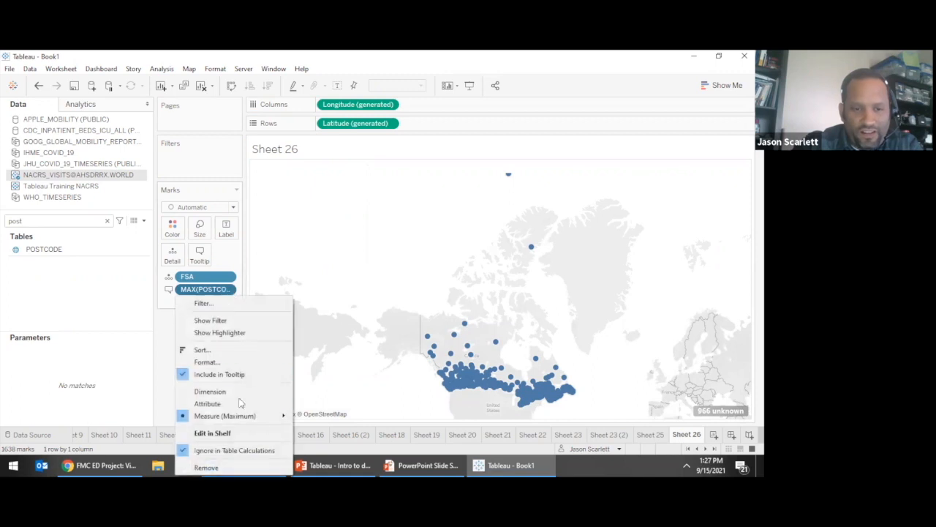
click(352, 393)
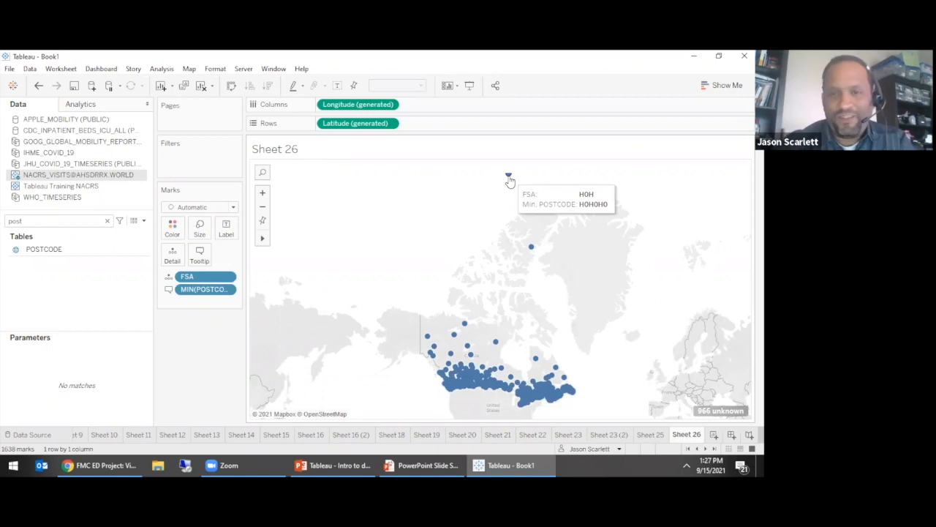
mouse_move(469, 356)
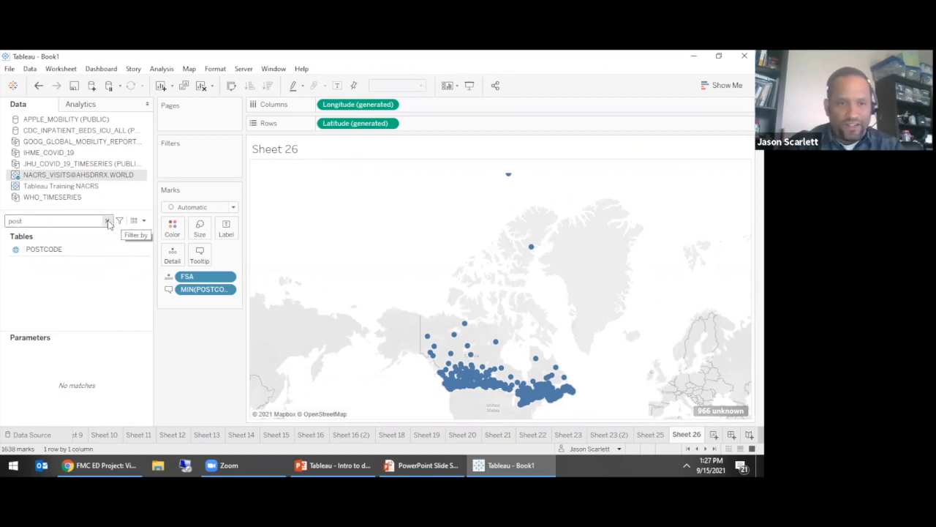
Replace POSTCODE on the FSA marks with Number of Records, applied to both size and colour
click(107, 221)
drag(148, 265, 150, 390)
drag(58, 379, 200, 233)
drag(198, 301, 314, 189)
mouse_move(206, 276)
mouse_down()
mouse_move(178, 236)
mouse_move(212, 260)
mouse_up()
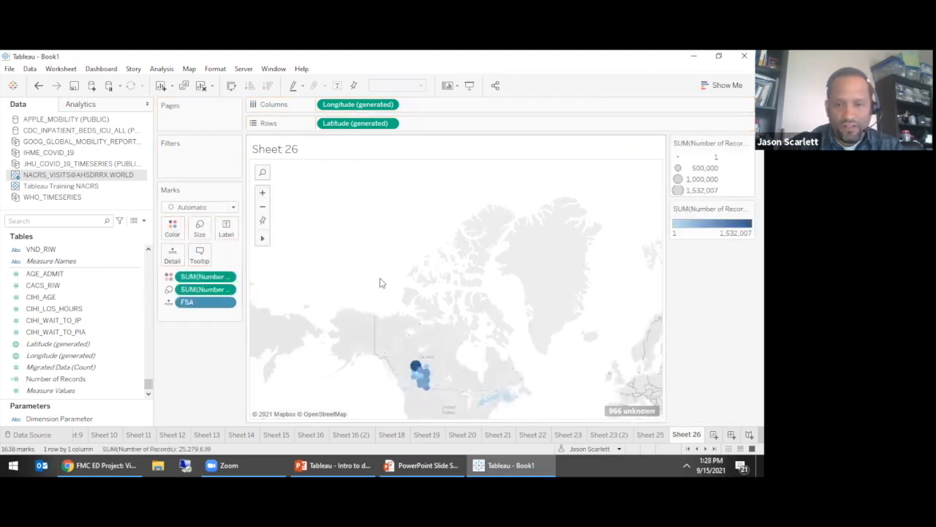
Recolour the Number of Records marks with the Red-Black Diverging palette, reversed
double_click(691, 230)
click(472, 210)
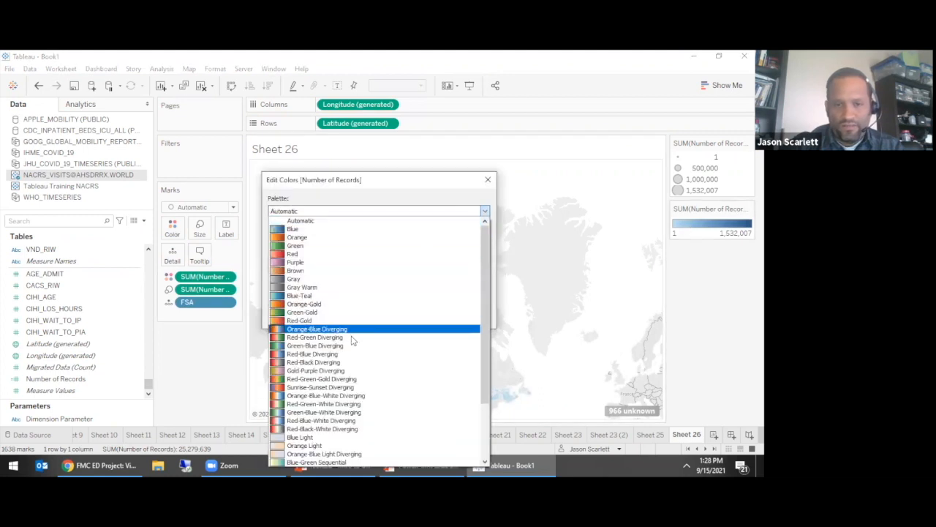
click(332, 364)
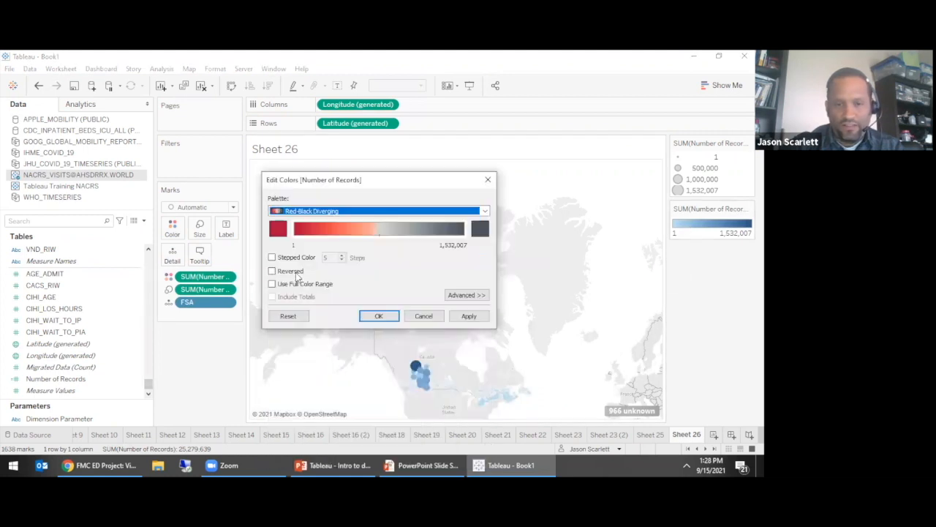
click(467, 316)
click(379, 316)
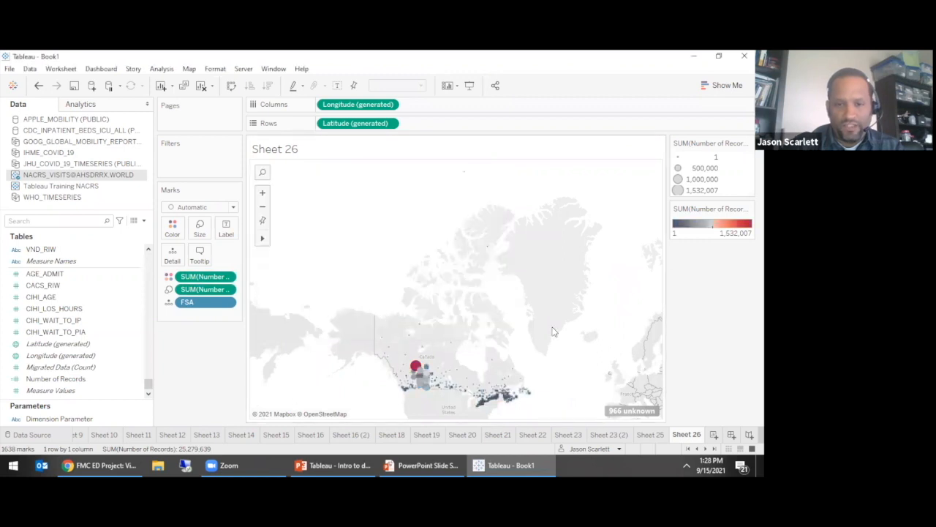
Examine the FSA marks across Alberta up close and read the record count of the largest red mark
scroll(424, 385, up, 2)
scroll(424, 384, up, 3)
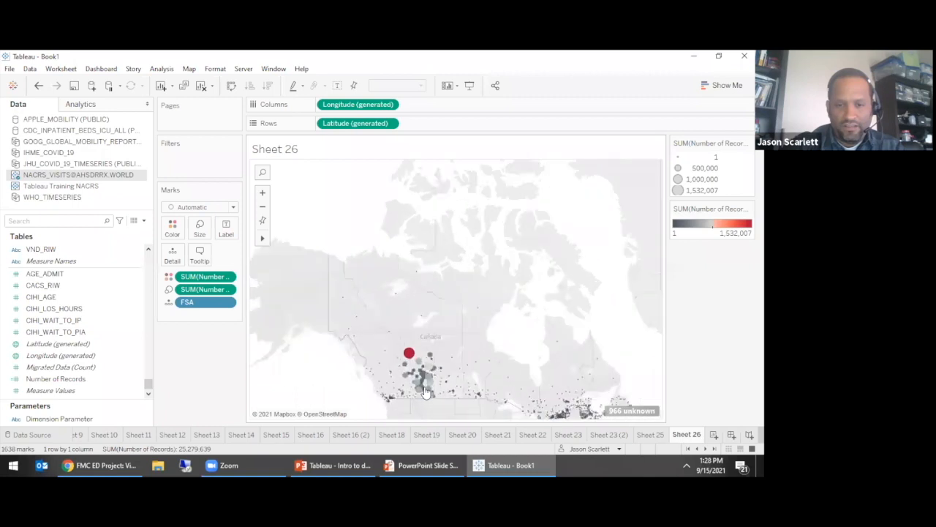
scroll(434, 375, up, 2)
drag(448, 370, 472, 306)
scroll(472, 305, down, 2)
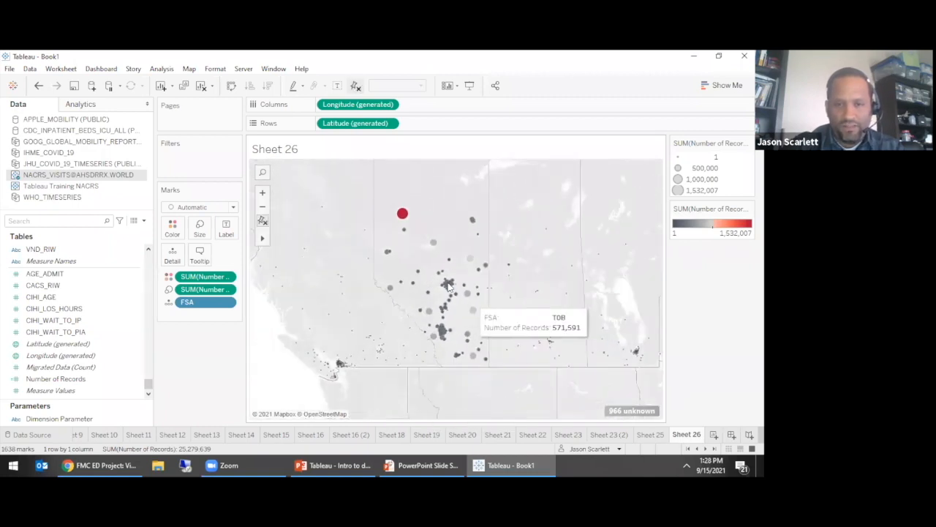
mouse_move(402, 216)
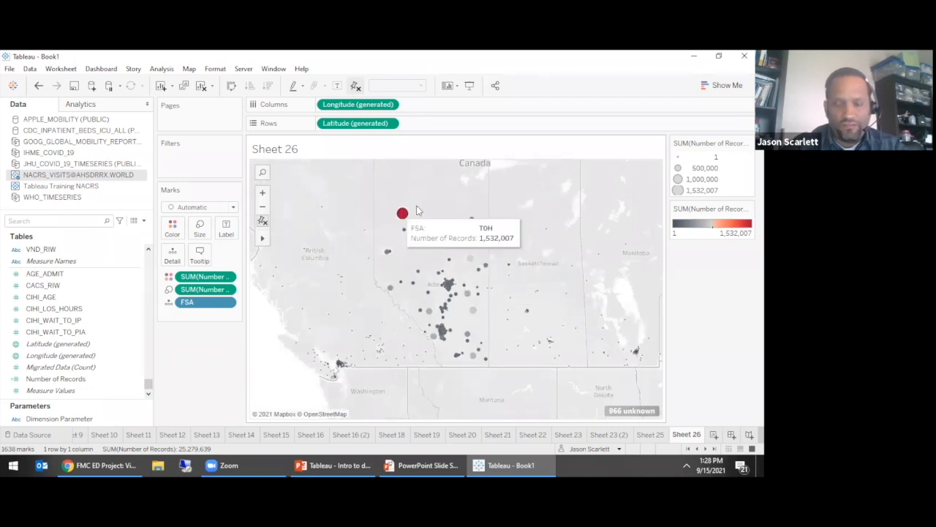
scroll(433, 199, up, 1)
scroll(436, 201, down, 2)
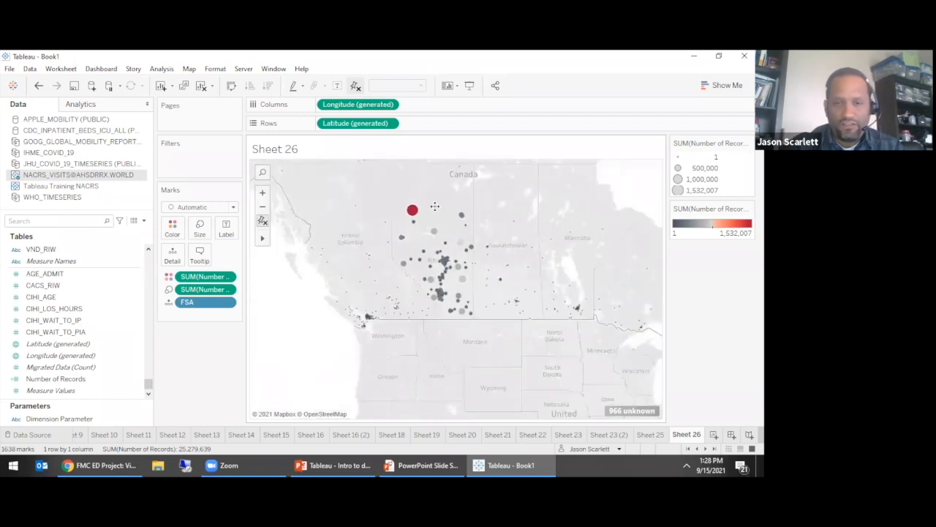
drag(435, 204, 433, 225)
scroll(439, 246, up, 2)
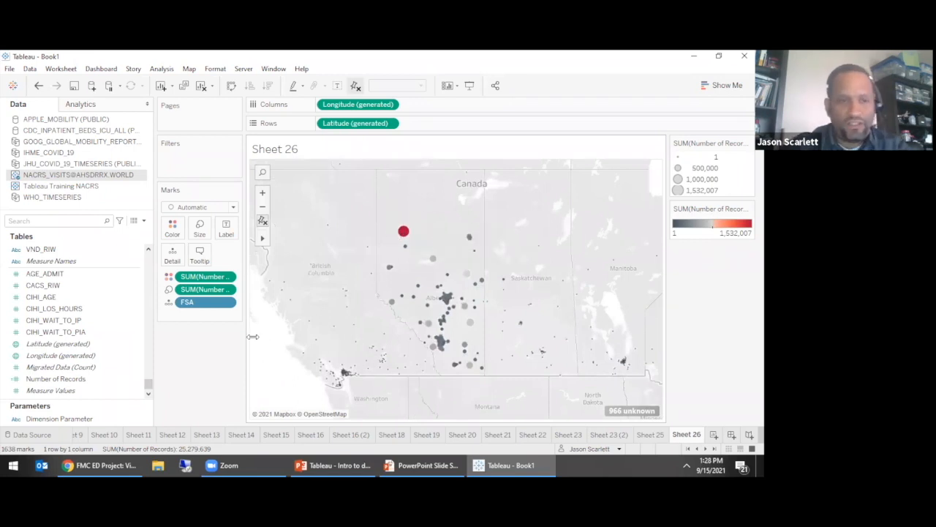
Find the FIRST_CONTACT_DT field and page the FSA map by its month and year (MY)
drag(148, 382, 148, 258)
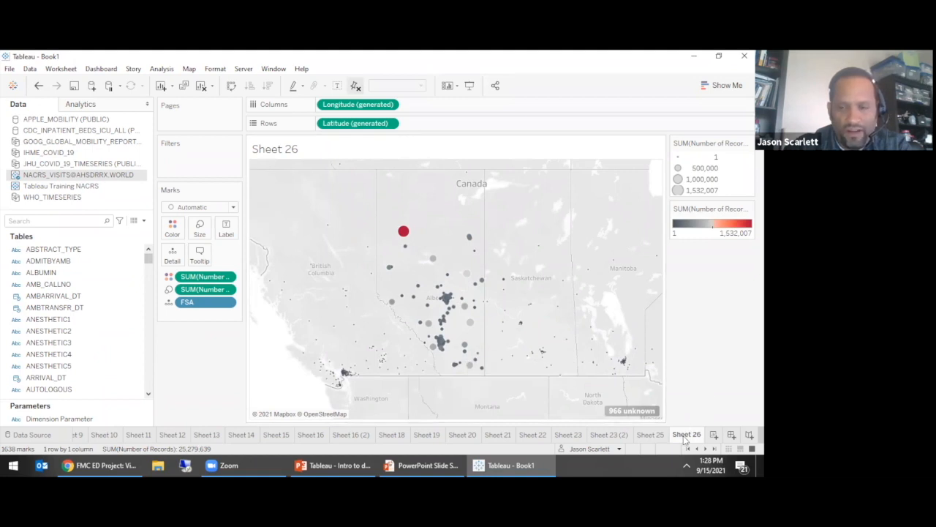
click(73, 221)
text(first)
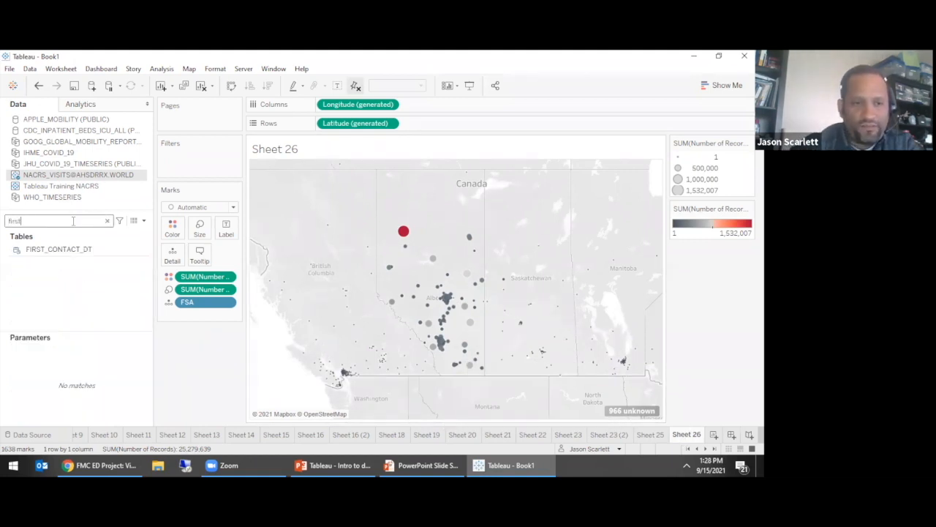
click(70, 249)
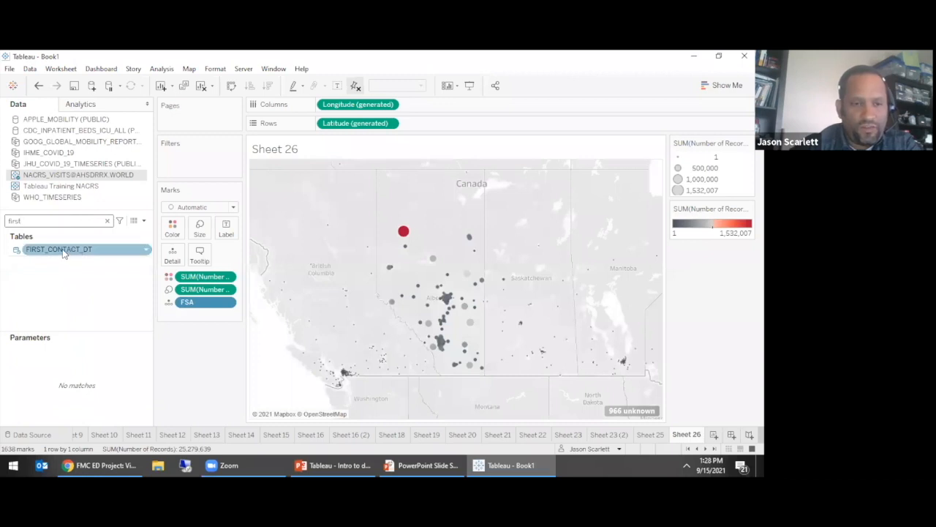
drag(64, 253, 183, 124)
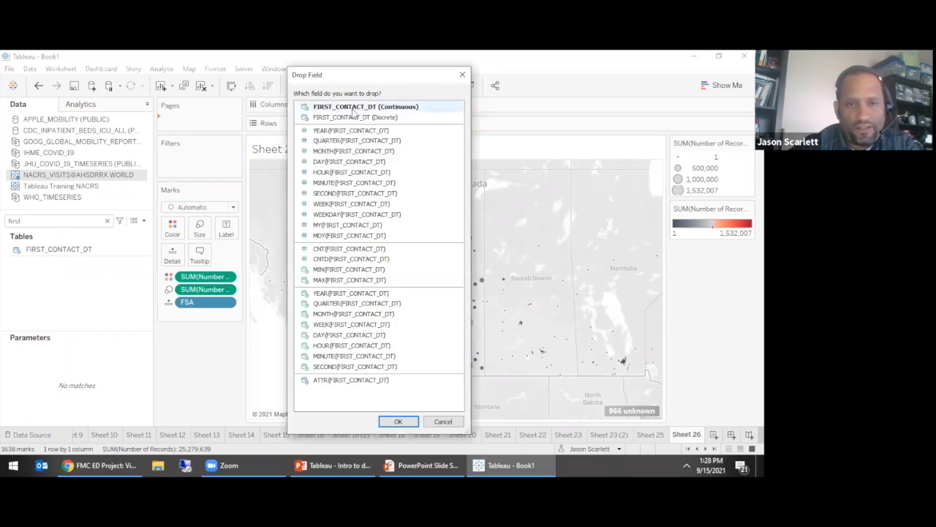
click(348, 225)
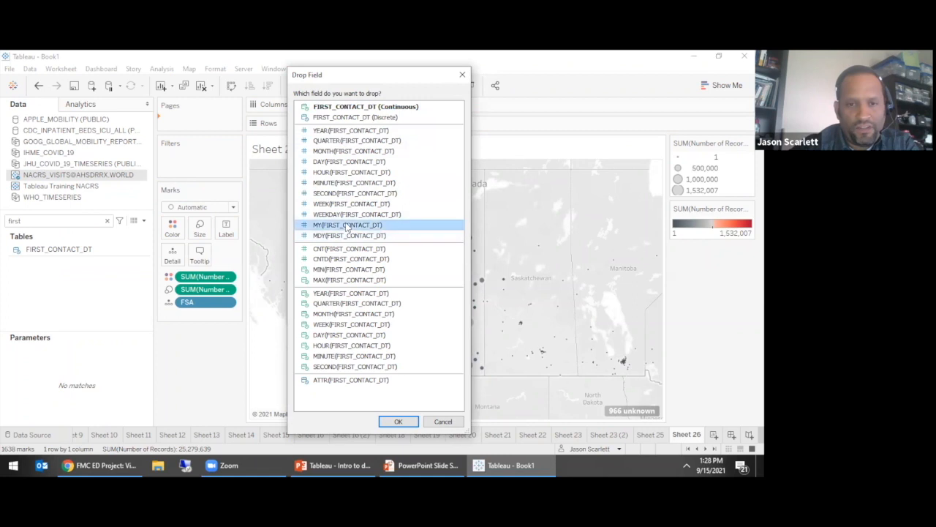
click(392, 420)
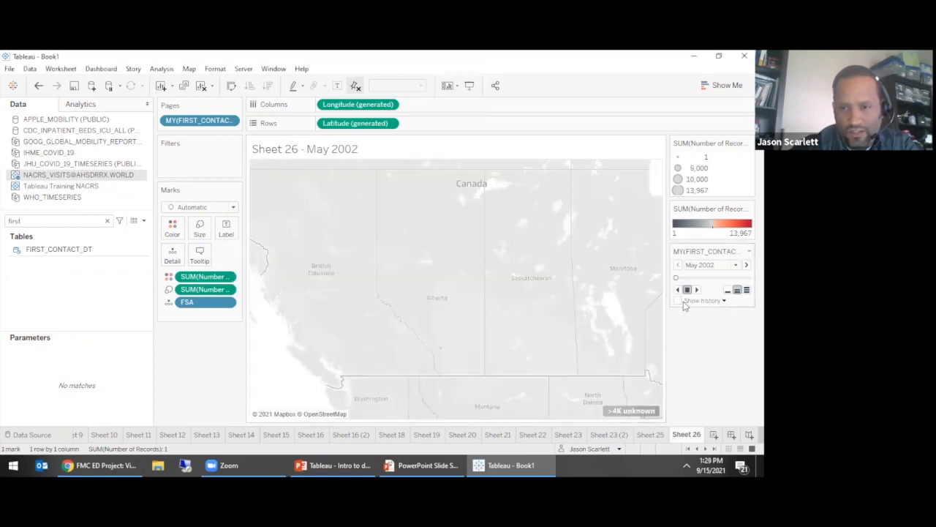
Play the FSA map's monthly pages forward from June 2011, skipping ahead through the timeline and stopping at January 2021
drag(676, 278, 686, 280)
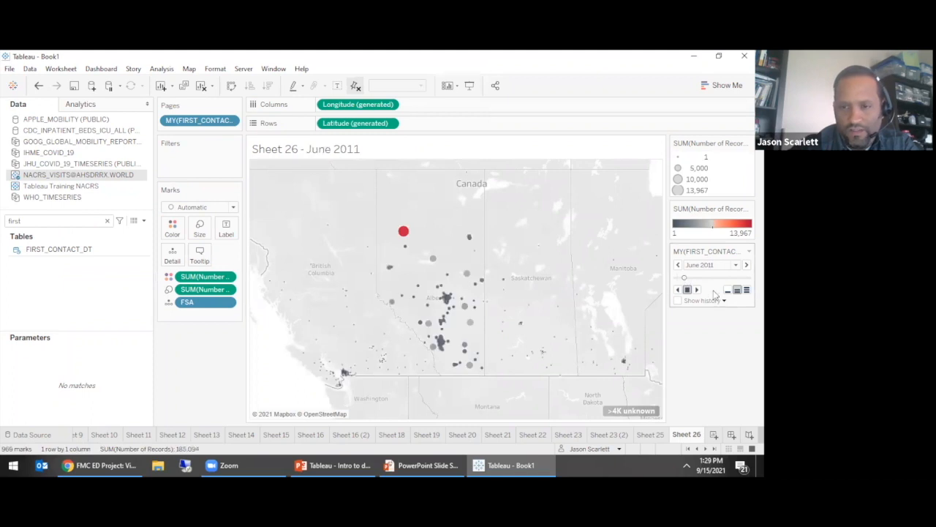
mouse_move(433, 268)
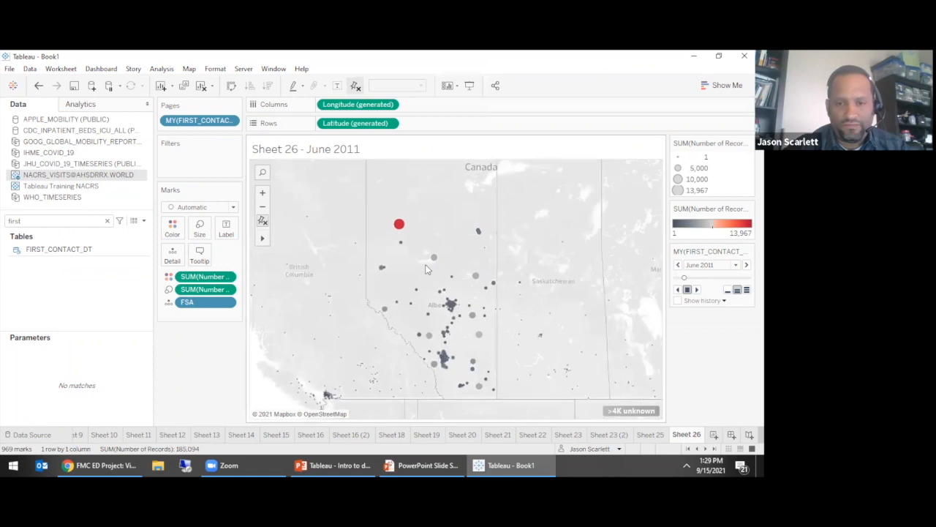
click(697, 291)
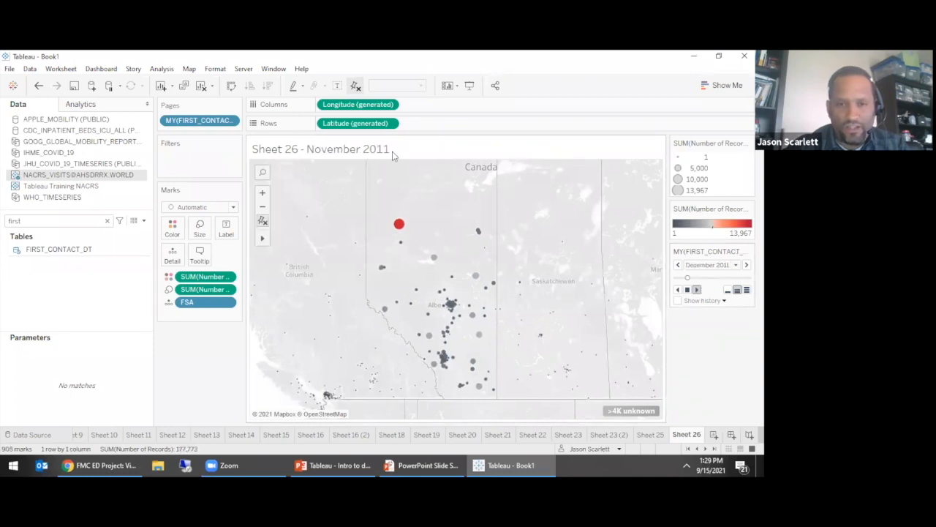
click(710, 280)
drag(712, 279, 740, 283)
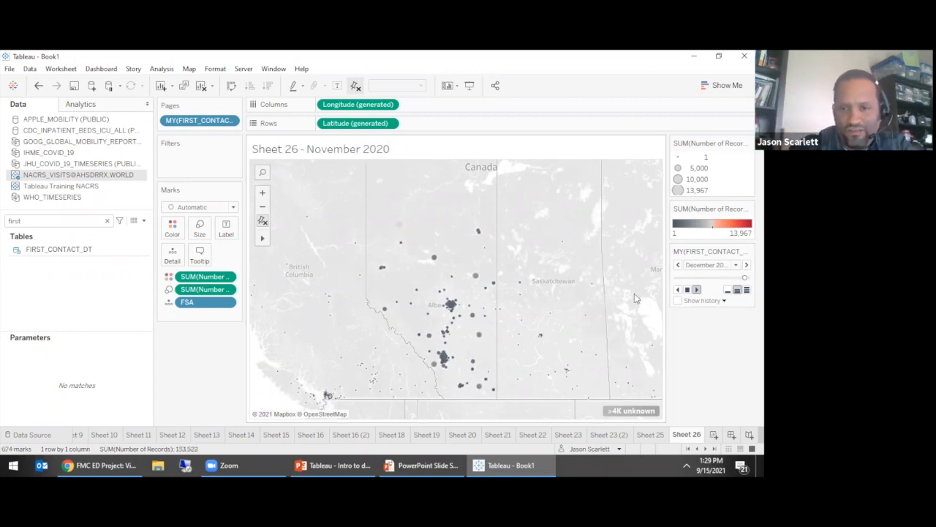
click(688, 289)
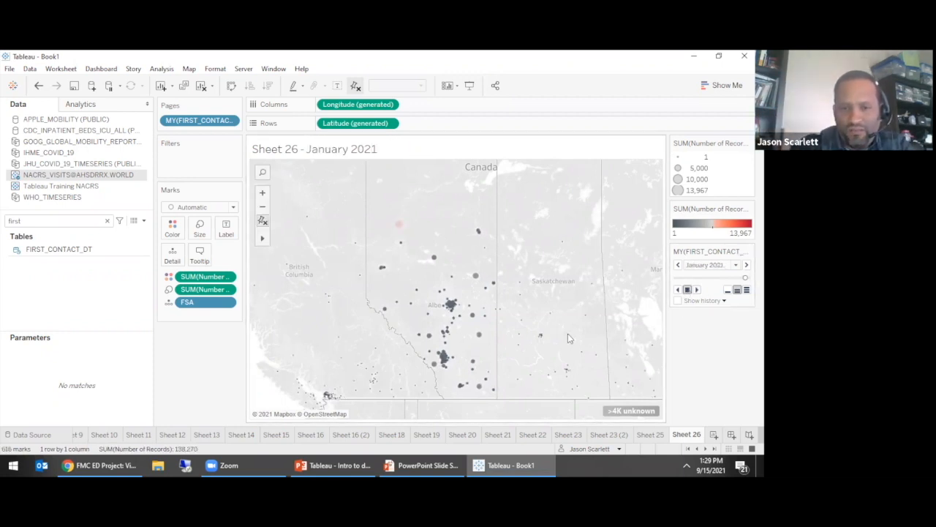
Create a new worksheet and search the NACRS visits fields for "ctas"
click(714, 435)
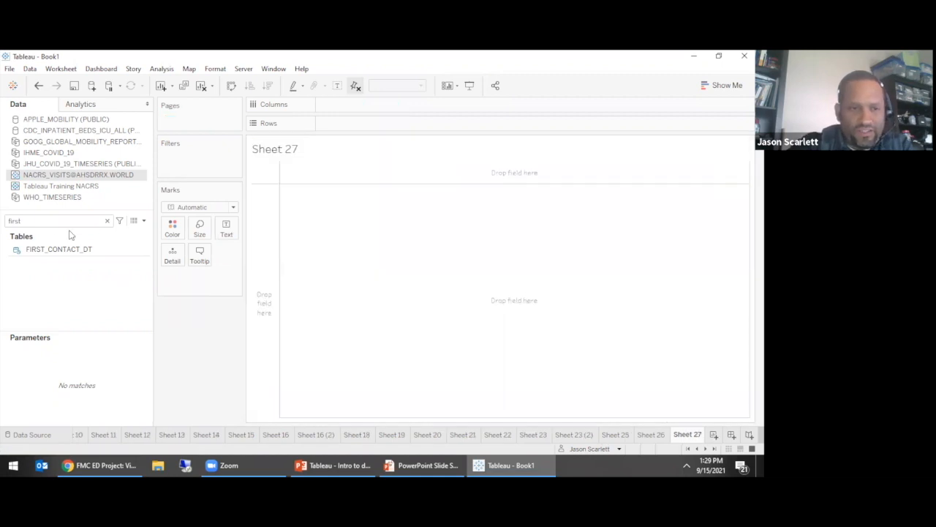
click(46, 221)
key(BackSpace)
key(BackSpace)
key(BackSpace)
key(BackSpace)
key(BackSpace)
text(ctas)
Search the fields for "tr" instead and add TRIAGECODE to the rows of the new worksheet
key(BackSpace)
key(BackSpace)
key(BackSpace)
key(BackSpace)
text(tr)
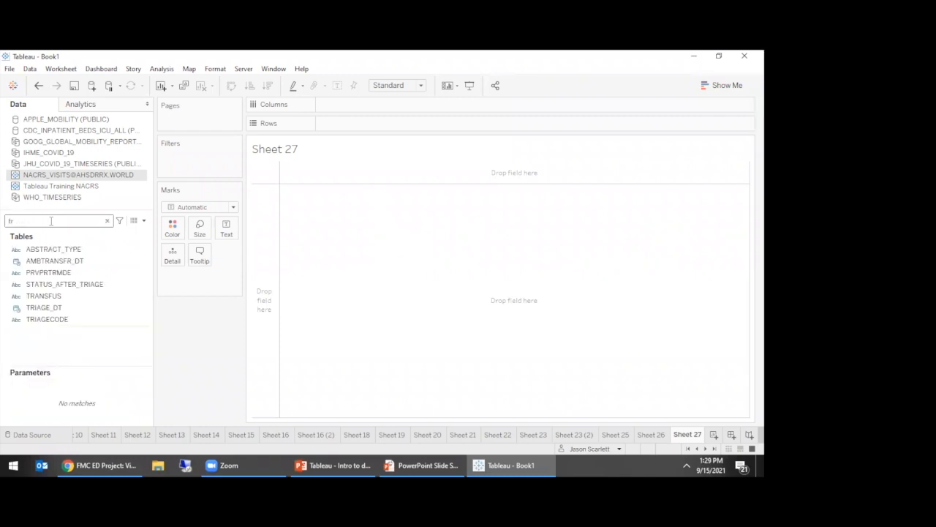
click(48, 320)
double_click(50, 322)
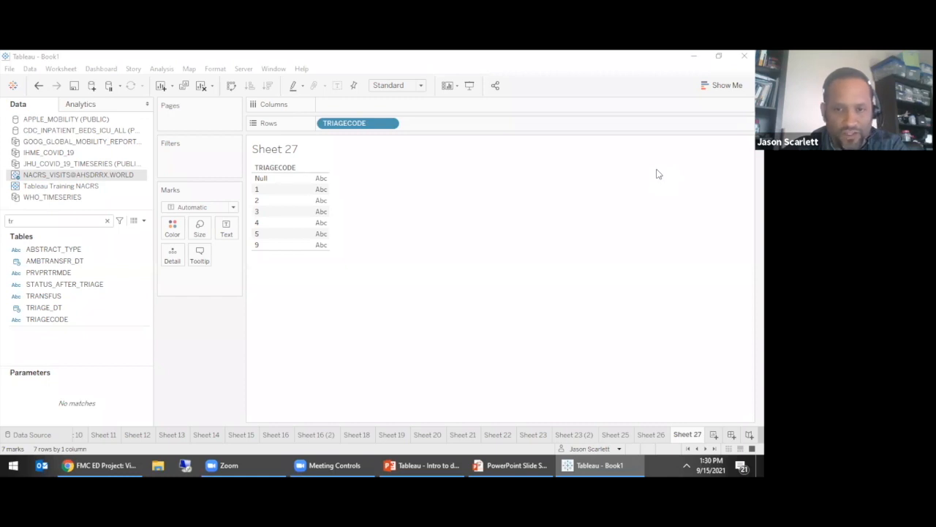
Show the analytics options, return to the FSA map on Sheet 26 and set its background map to Dark
click(88, 105)
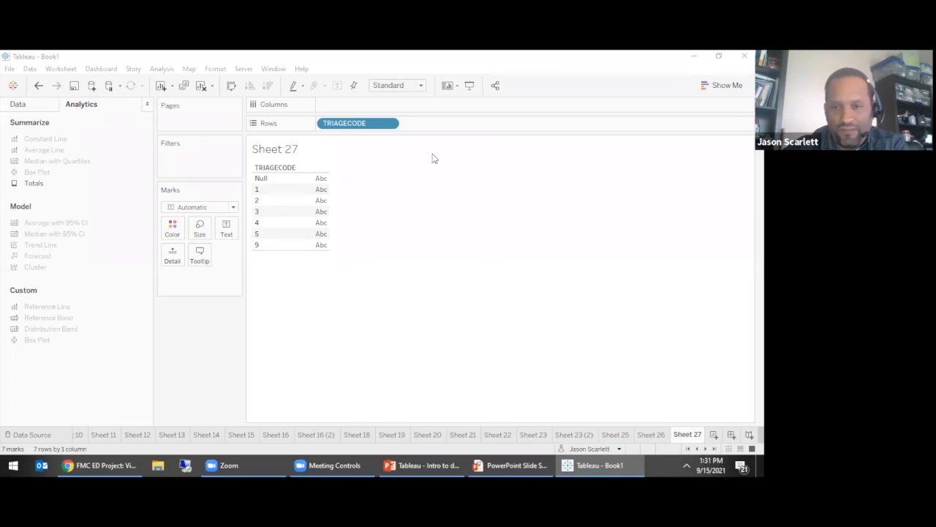
click(649, 435)
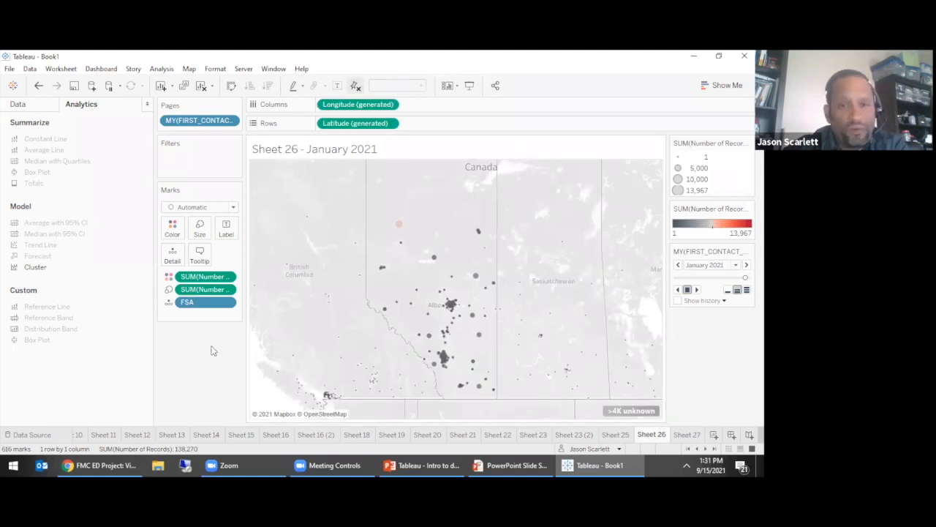
click(189, 69)
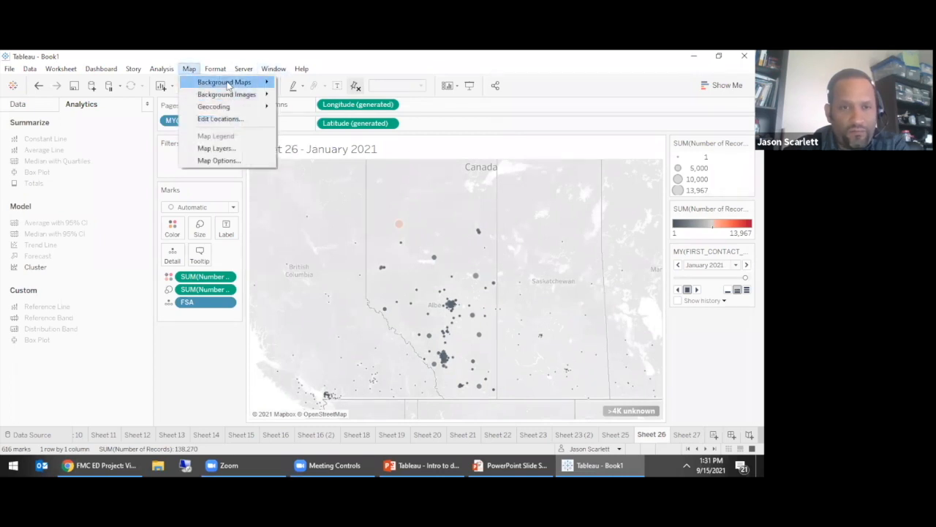
mouse_move(233, 84)
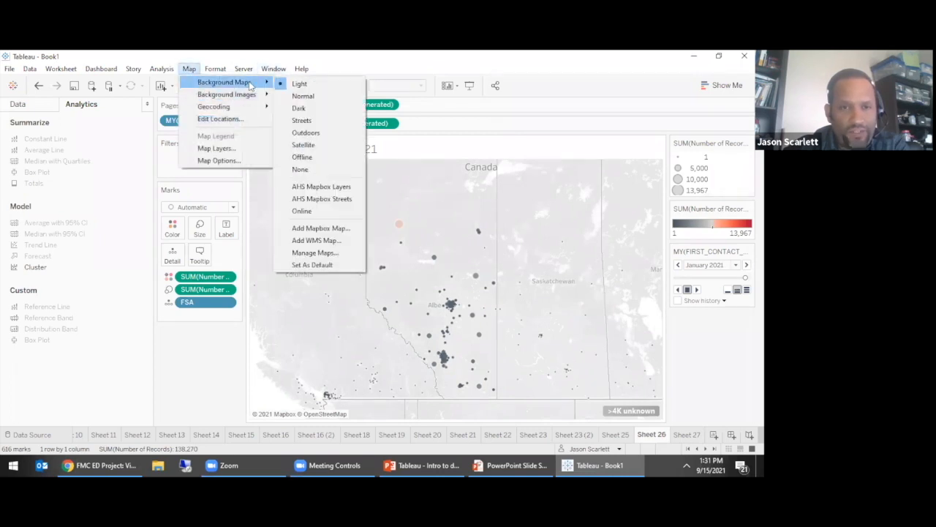
click(313, 108)
Change the FSA map's background to AHS Mapbox Streets
click(189, 69)
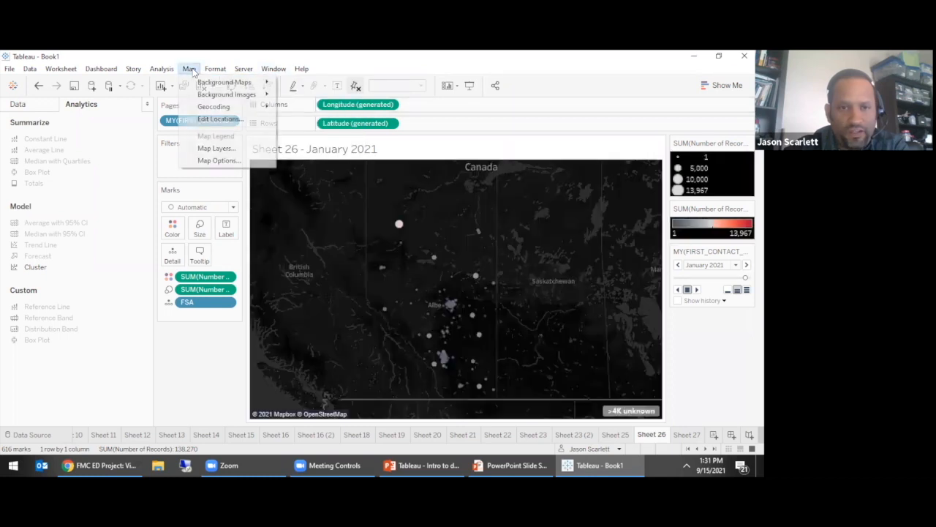
mouse_move(253, 82)
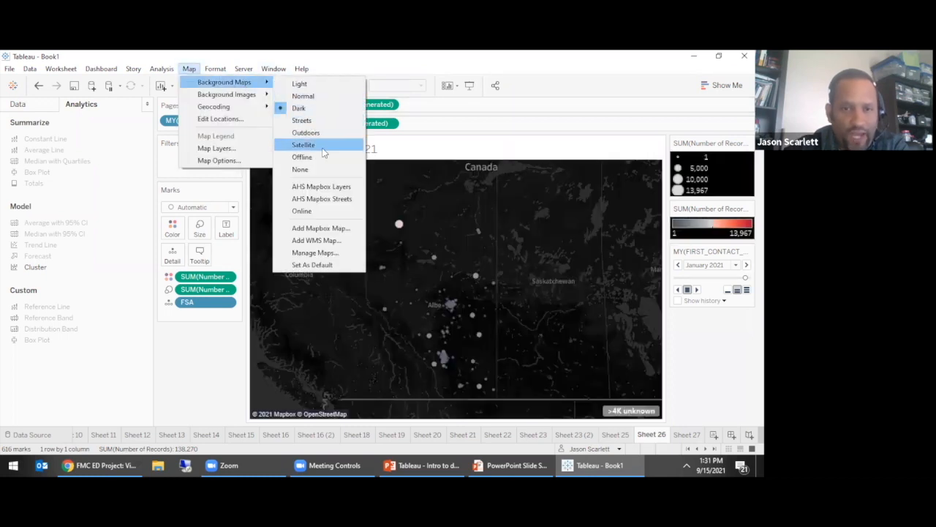
click(322, 199)
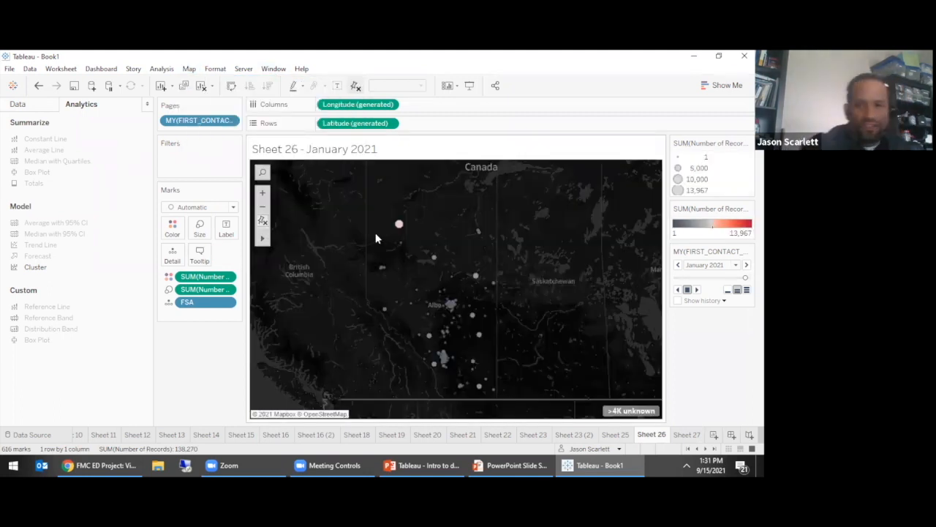
Examine the FSA boundaries and marks around Calgary up close and read the details of the T2B mark
scroll(427, 299, up, 2)
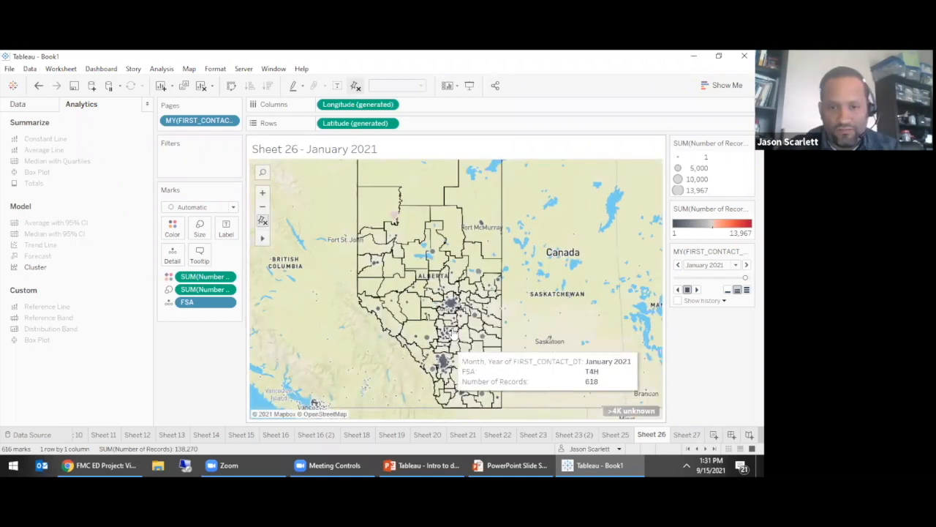
scroll(448, 313, up, 3)
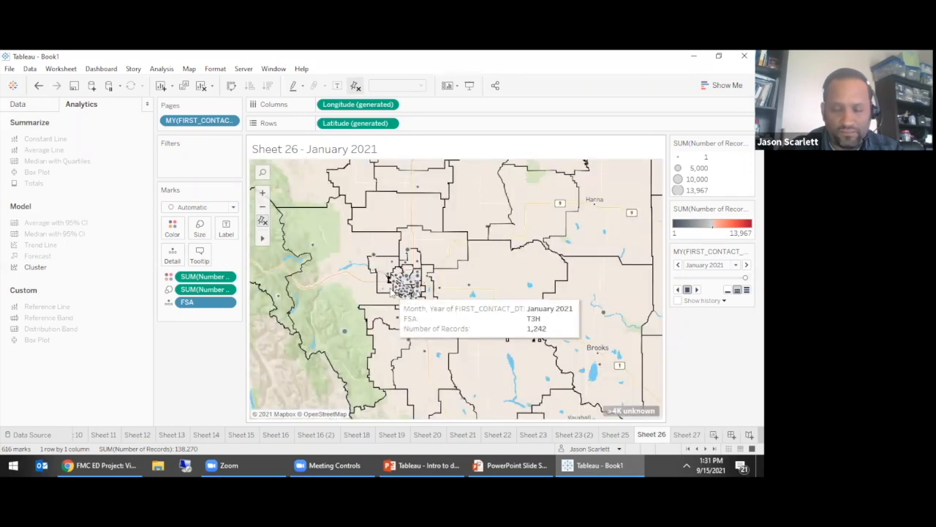
scroll(433, 313, up, 3)
scroll(434, 313, up, 2)
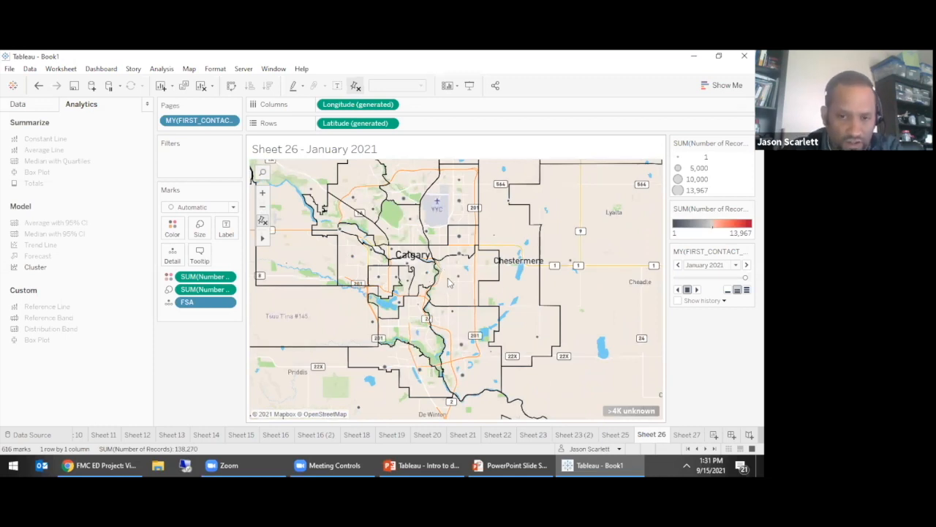
mouse_move(453, 279)
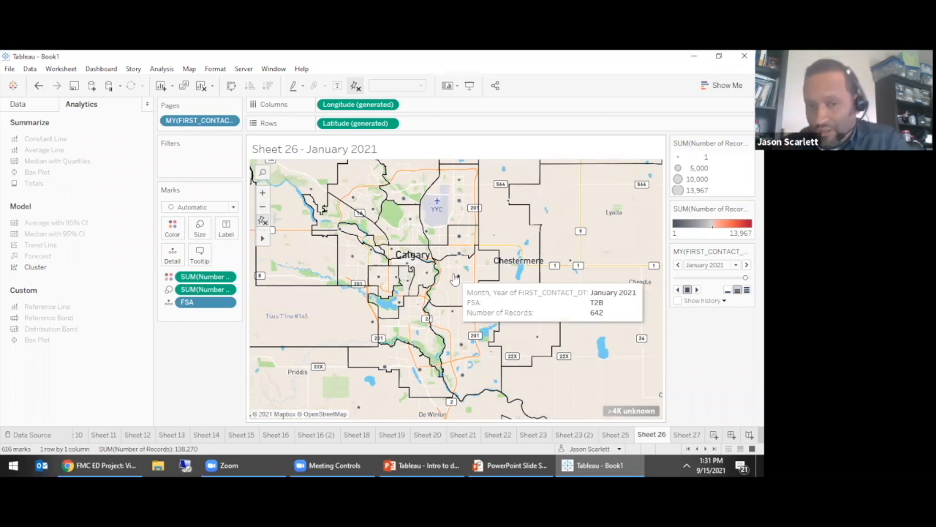
scroll(412, 270, up, 3)
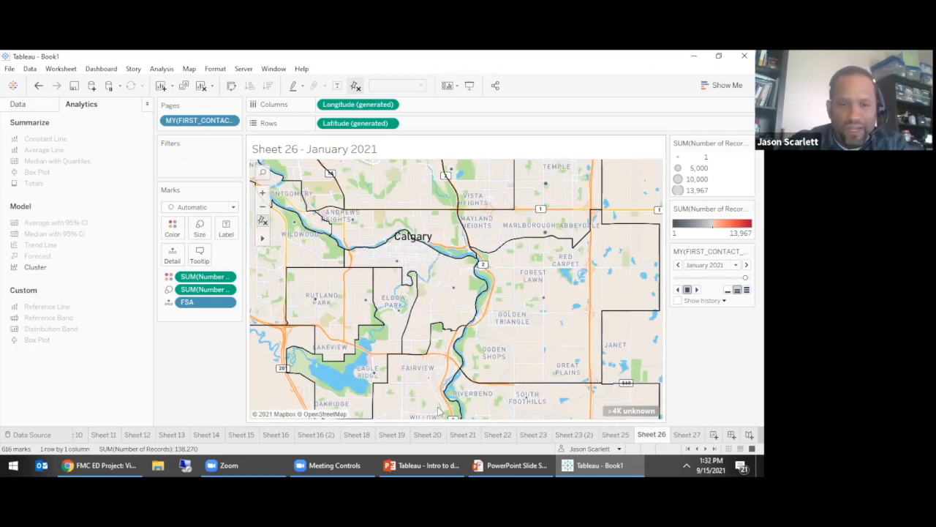
Open the analytics extension connection settings
key(alt+Tab)
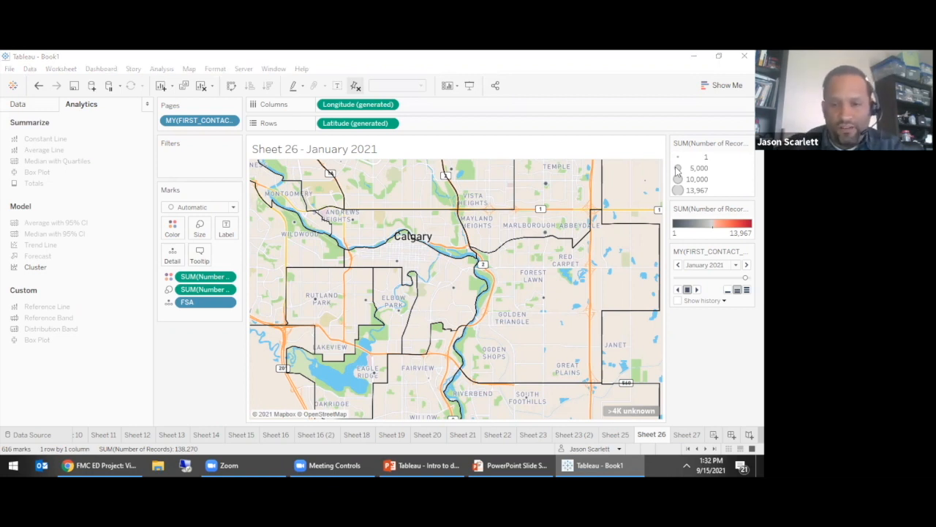
click(218, 347)
click(243, 68)
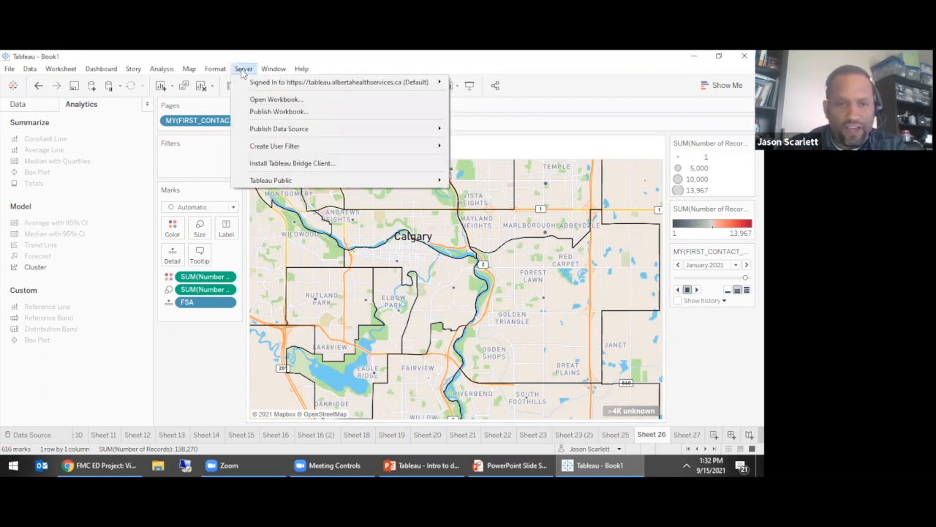
mouse_move(301, 69)
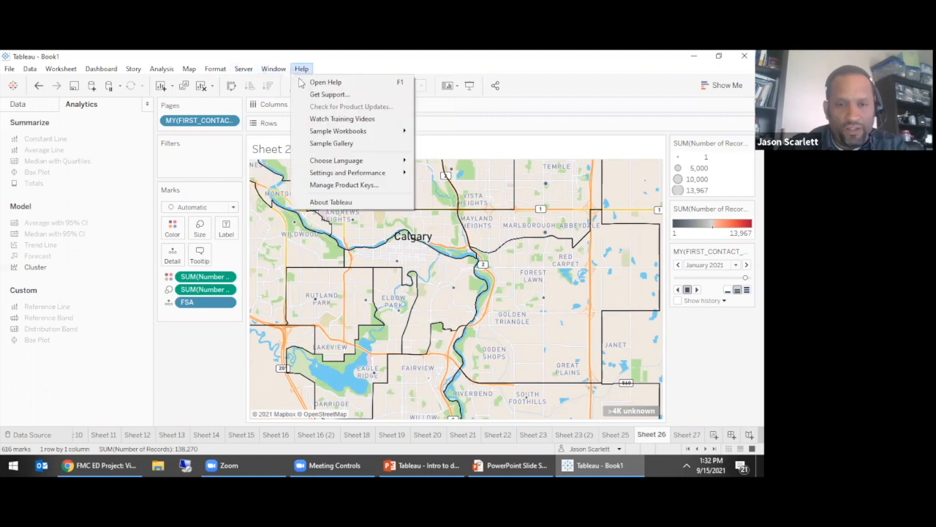
mouse_move(336, 173)
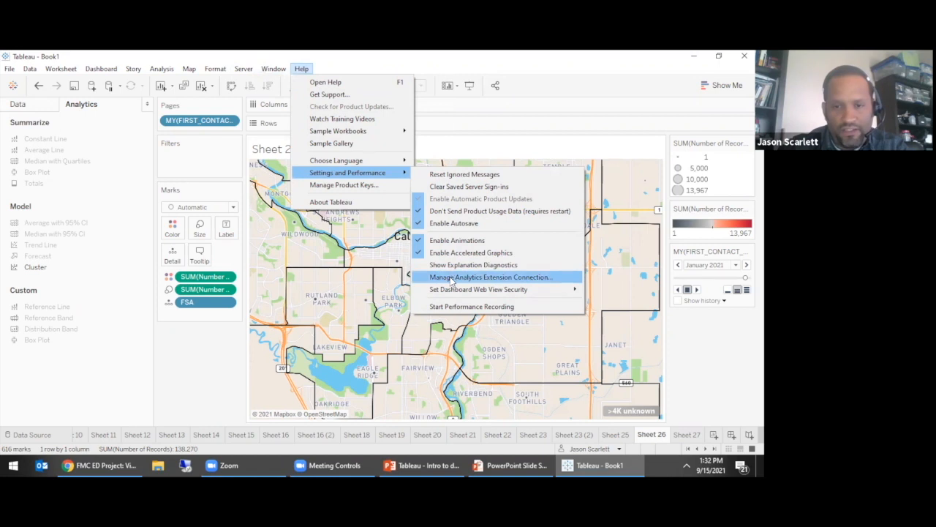
click(451, 278)
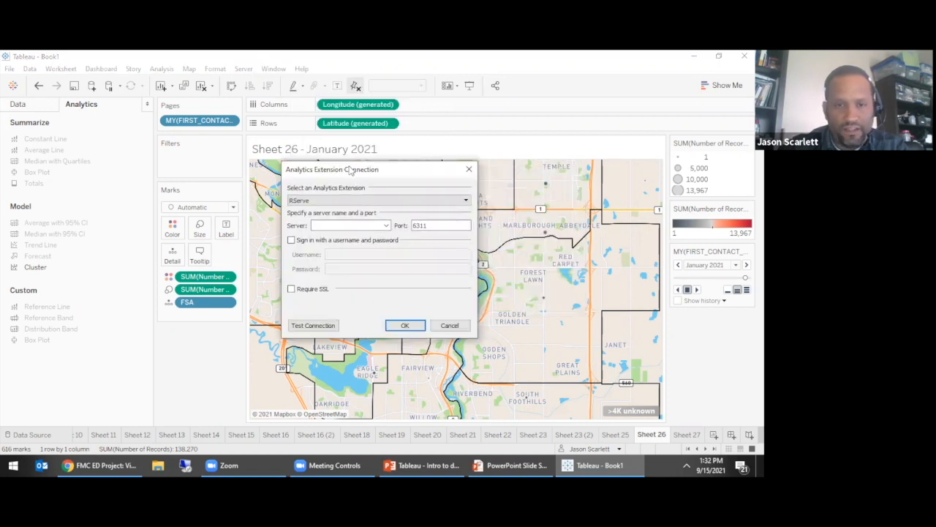
Review the available analytics extensions and the server choices for RServe, and close the connection settings without saving
drag(368, 169, 334, 164)
click(351, 197)
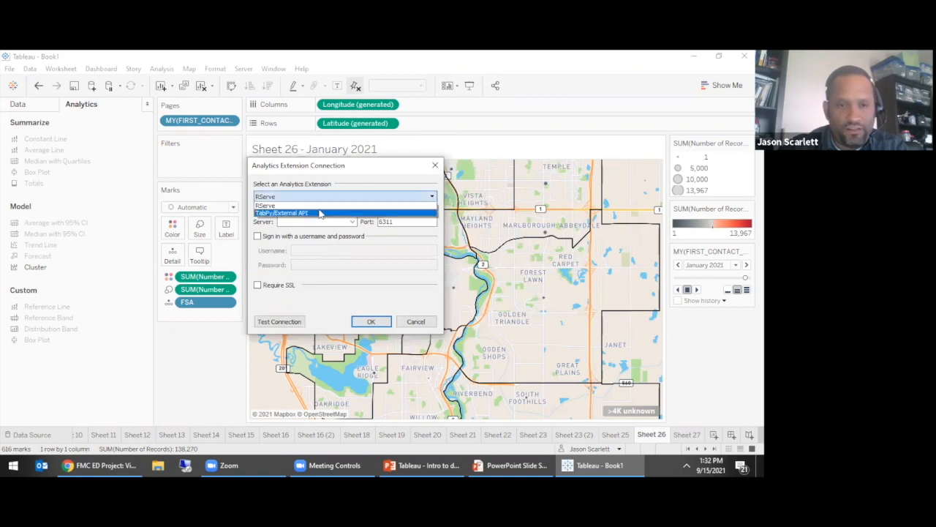
click(330, 196)
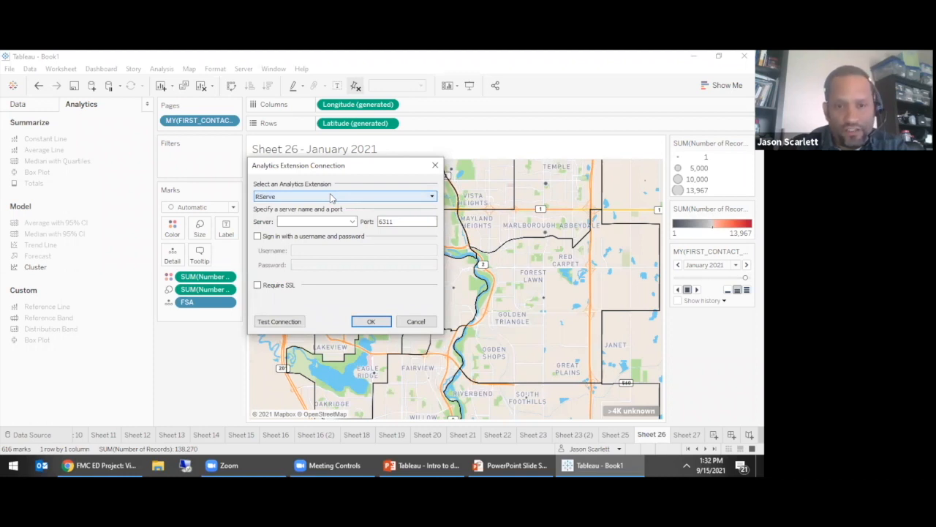
click(352, 221)
click(352, 223)
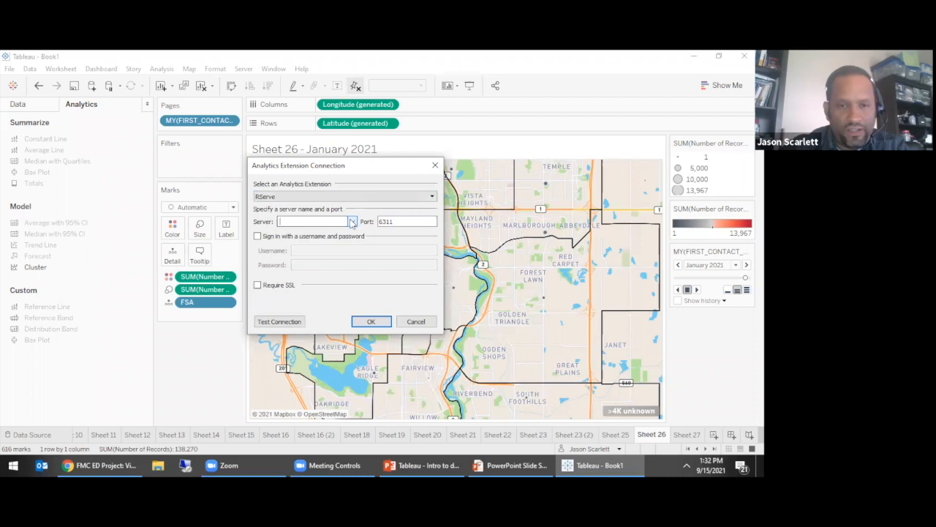
click(435, 168)
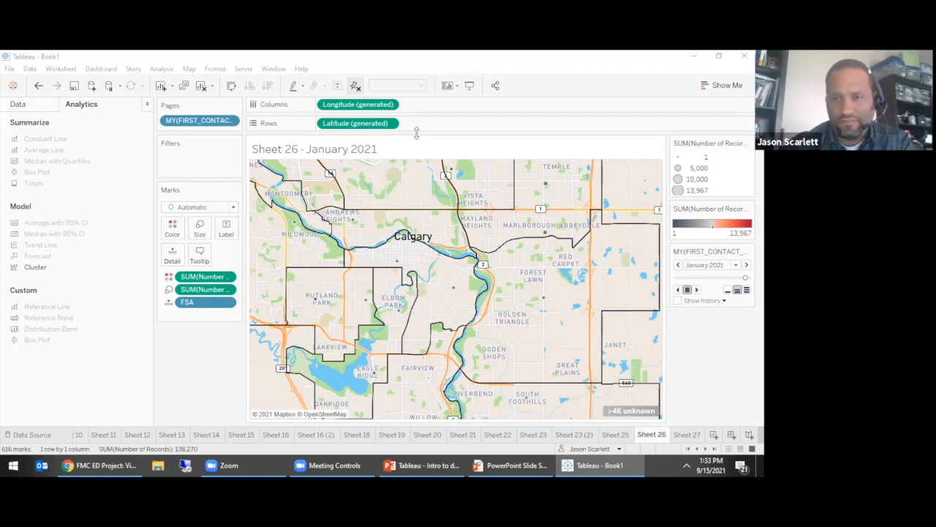
Enlarge the marks on the FSA map and exclude the mark southeast of Chestermere
scroll(468, 321, down, 3)
scroll(463, 313, down, 4)
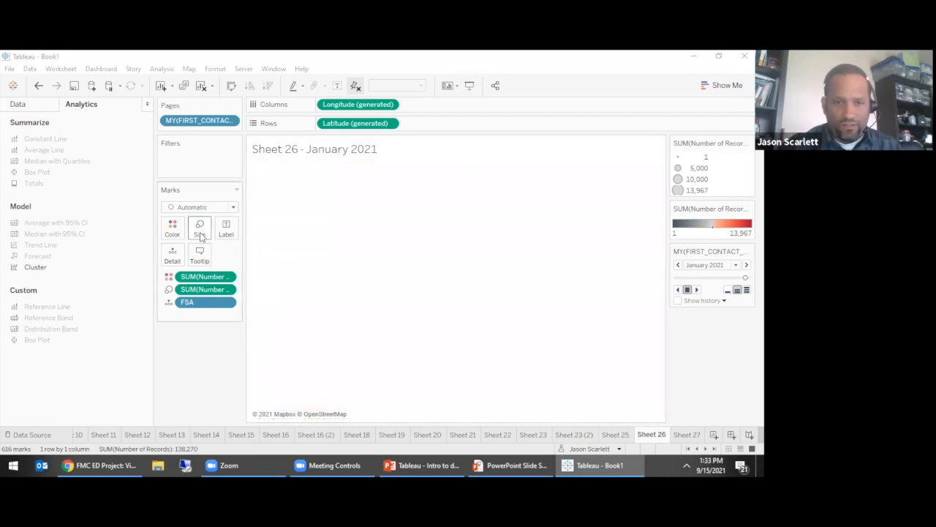
click(200, 233)
drag(218, 259, 276, 261)
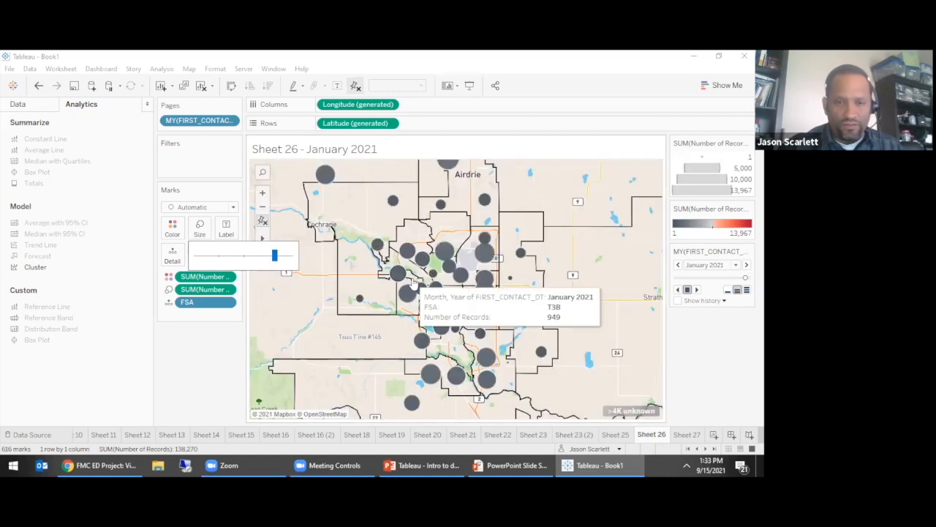
click(542, 353)
right_click(542, 354)
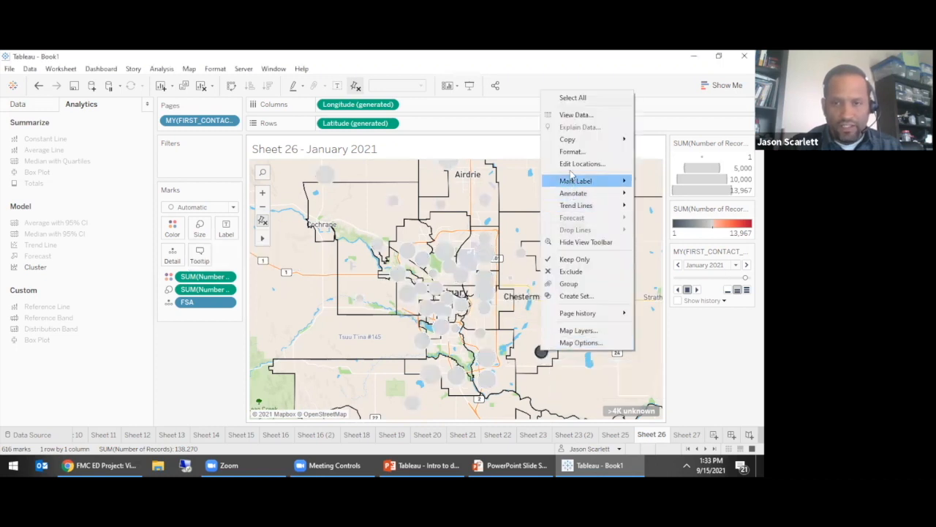
click(574, 274)
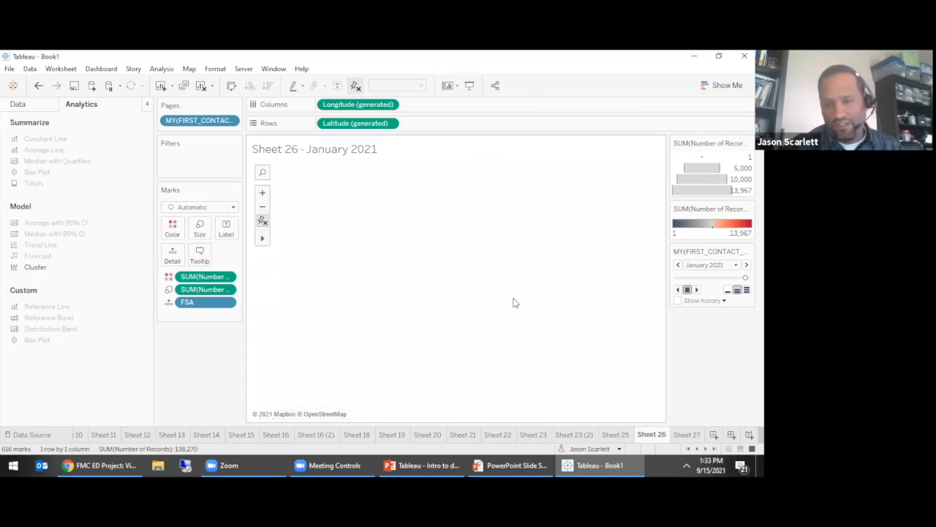
Keep only the FSA marks around Calgary on the map and reduce their mark size so they overlap less
drag(578, 401, 340, 184)
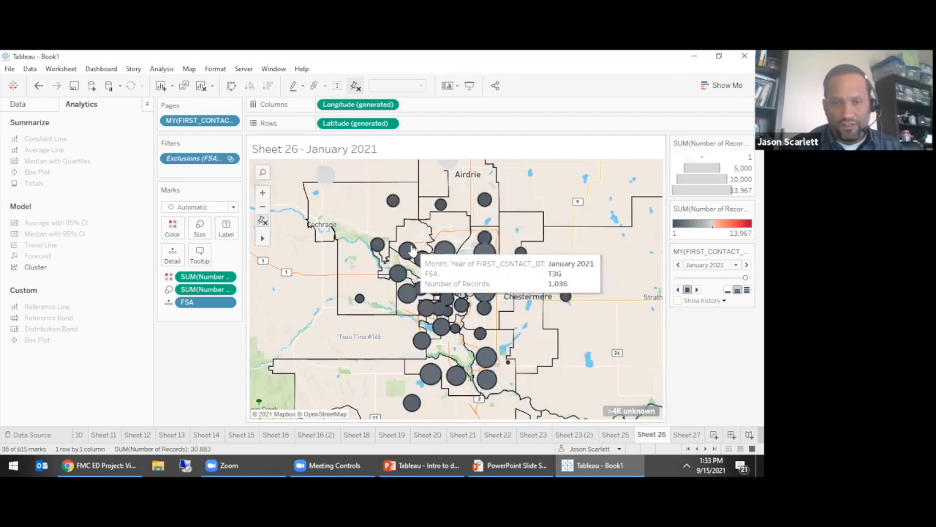
mouse_move(410, 251)
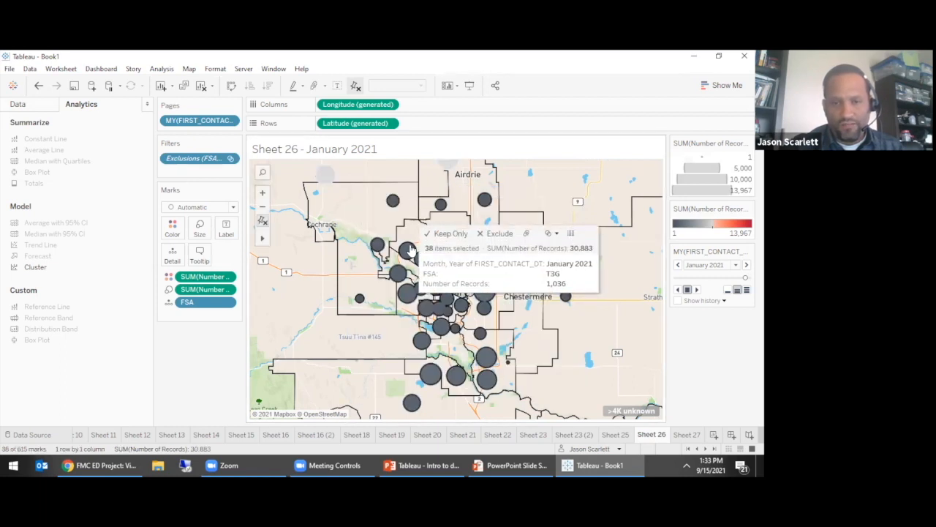
click(448, 234)
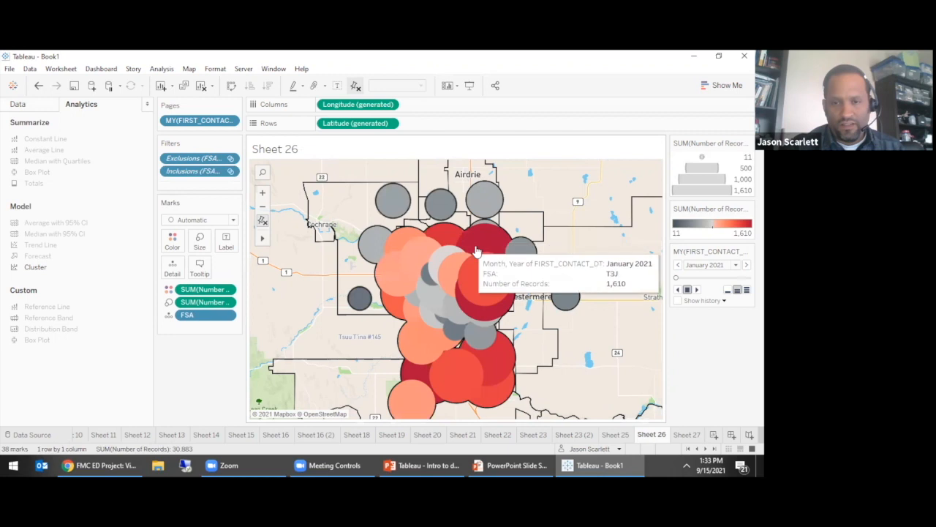
click(200, 242)
drag(276, 270, 235, 269)
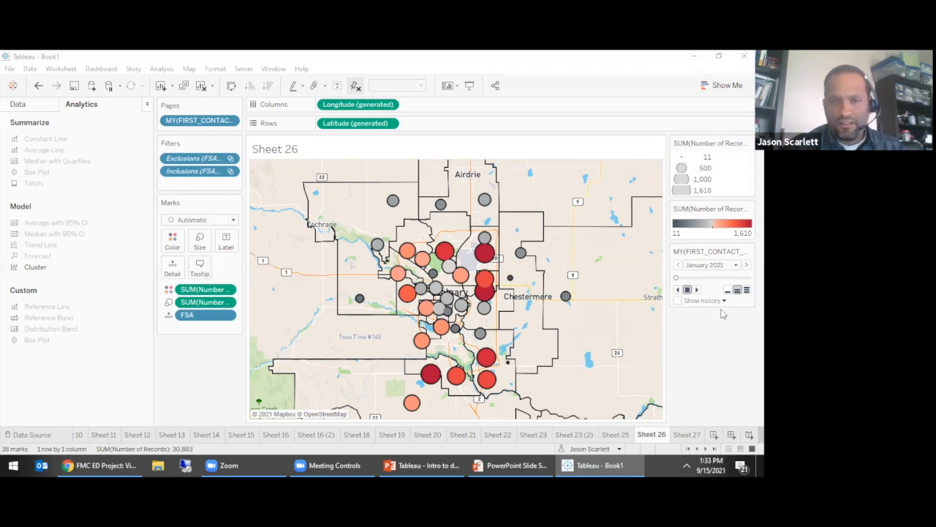
Convert the FSA map to a box-and-whisker plot and add INST_NAME to the columns after the contact date
click(722, 85)
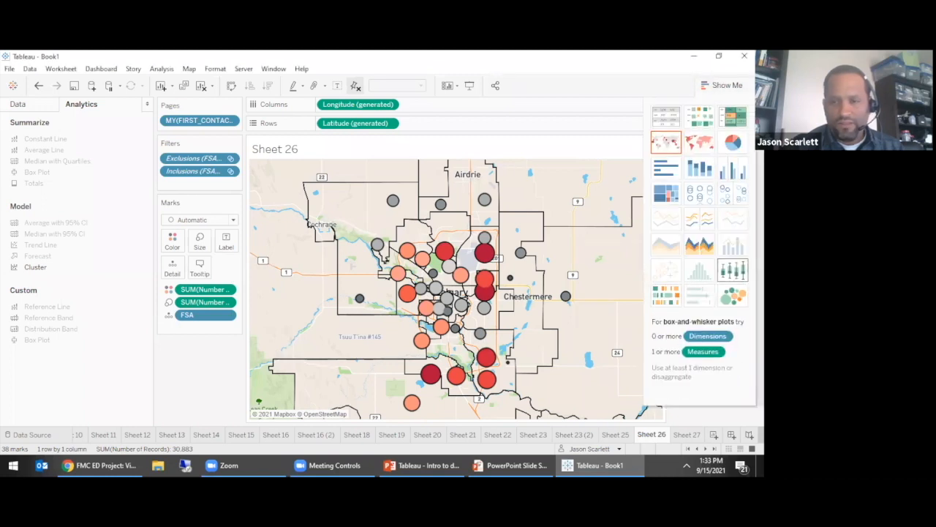
click(732, 271)
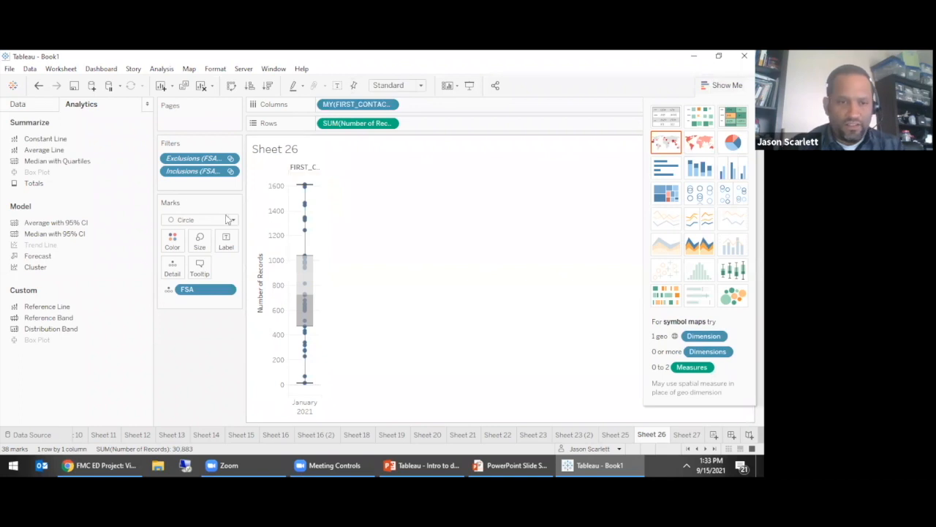
click(31, 100)
click(53, 221)
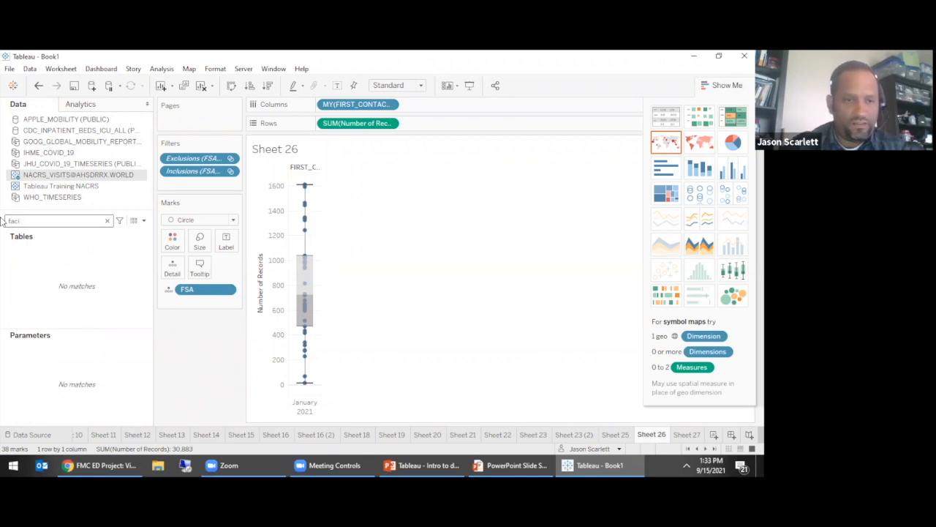
key(BackSpace)
key(BackSpace)
text(inst)
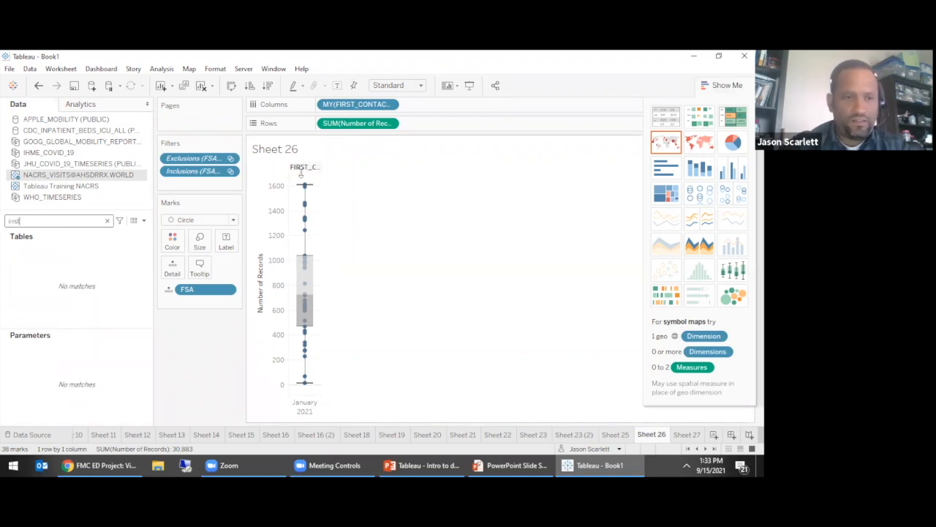
drag(44, 260, 439, 112)
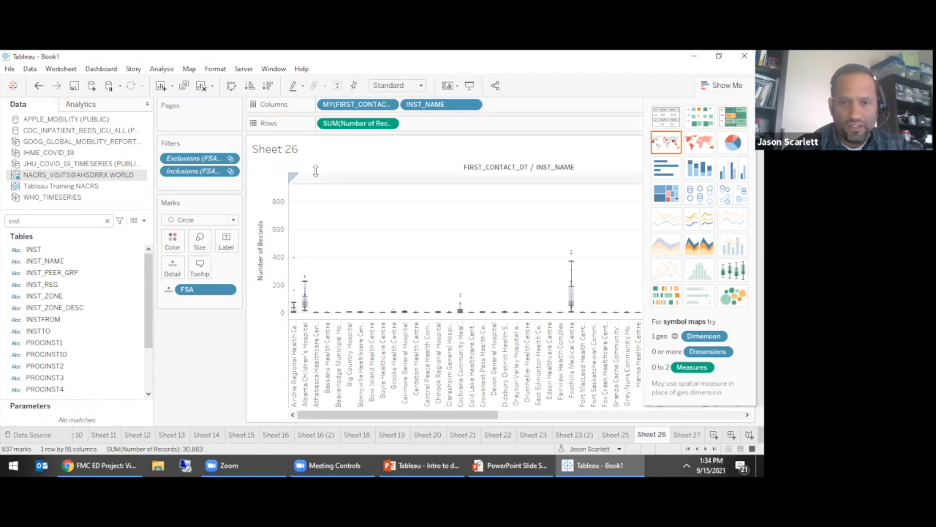
Sort the institutions by number of records in descending order and keep only those from Rockyview General Hospital through Airdrie Regional Health Centre
click(268, 85)
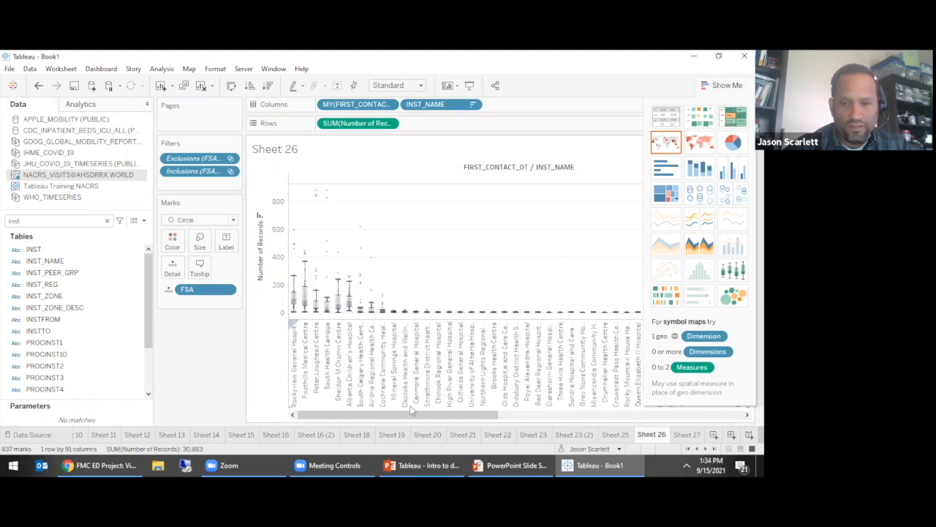
click(722, 86)
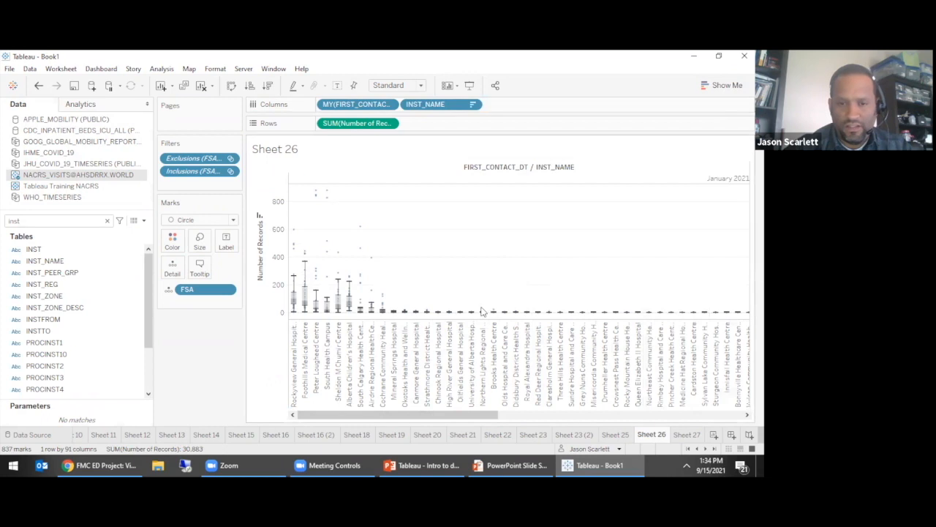
click(295, 362)
shift+click(371, 350)
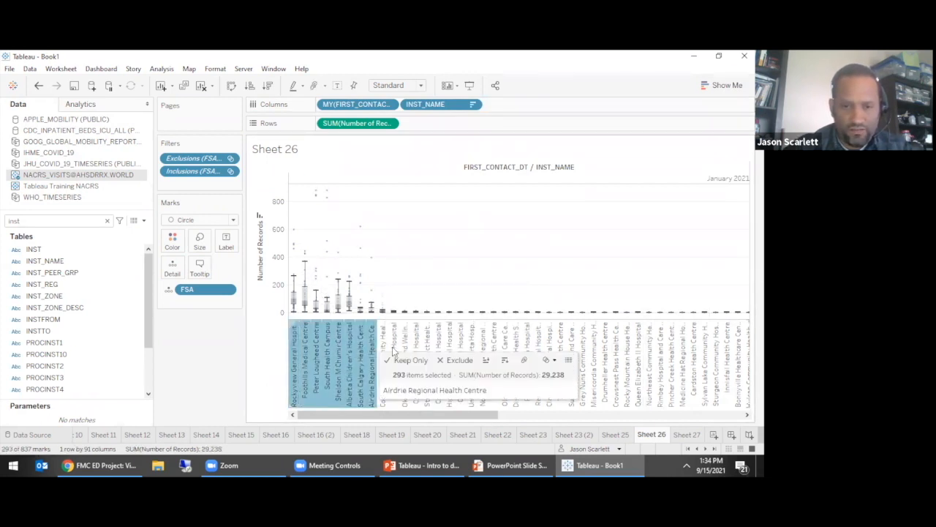
click(410, 359)
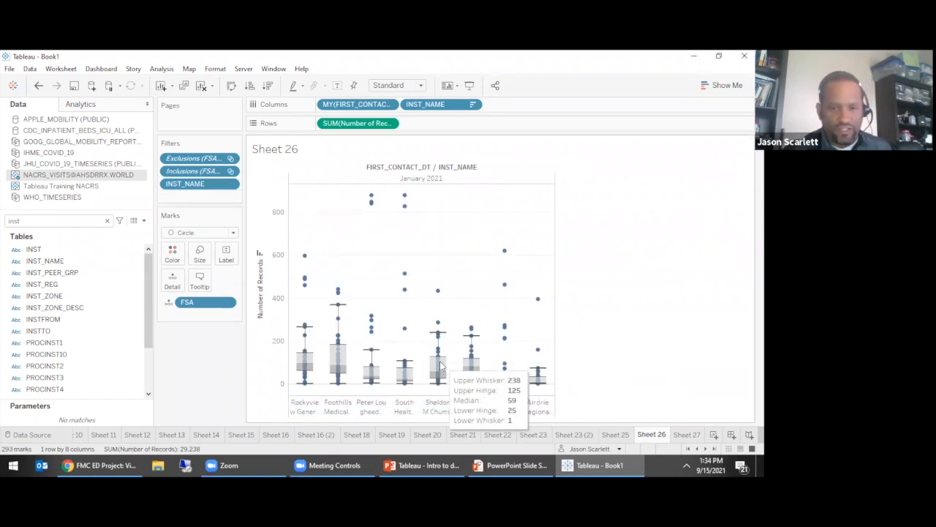
Change the box plot's fill to Red, keeping the whiskers at data within 1.5 times the IQR
mouse_move(442, 330)
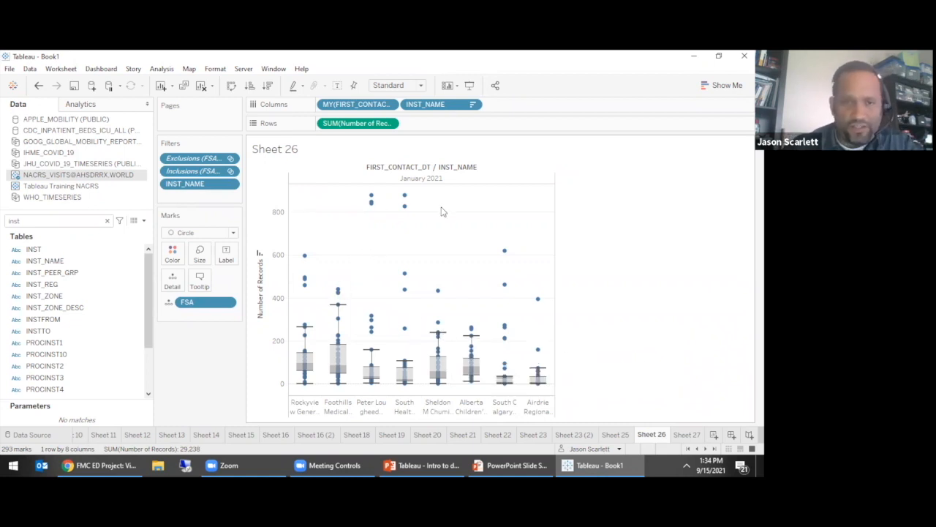
right_click(341, 357)
click(360, 364)
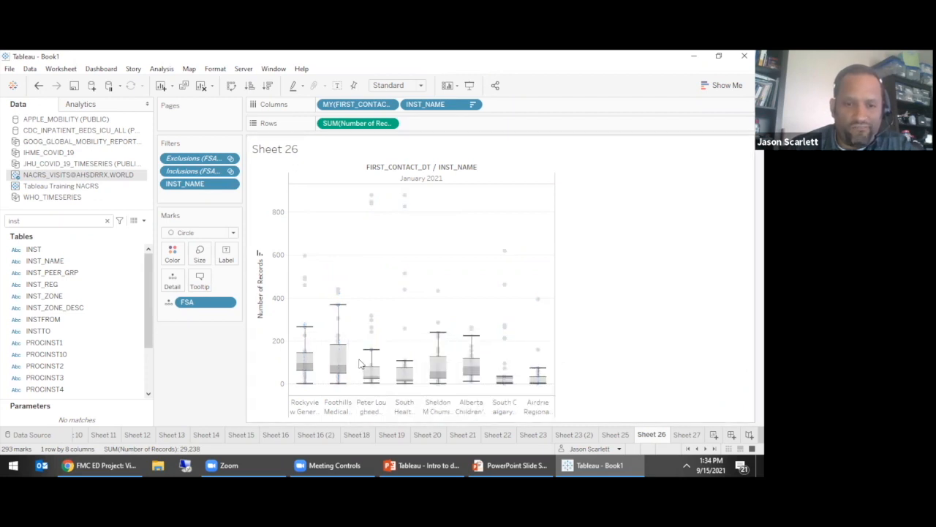
click(370, 253)
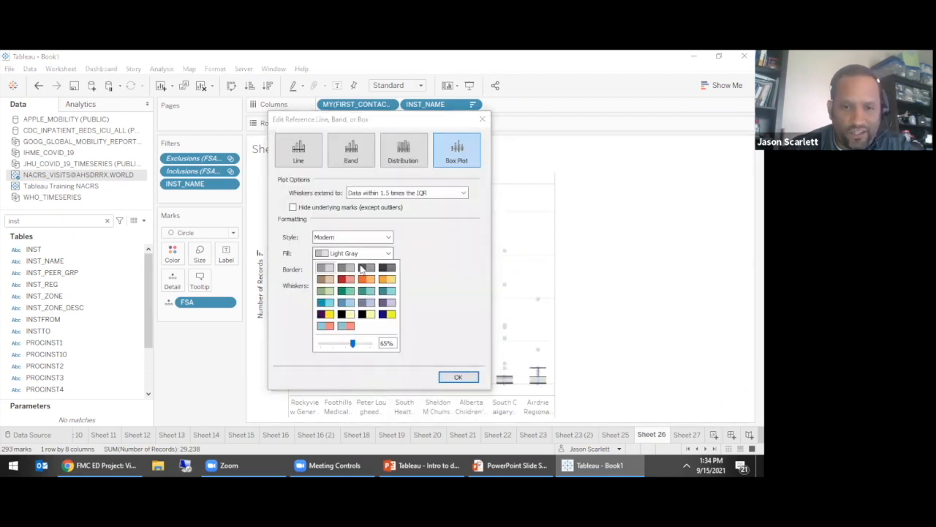
click(345, 280)
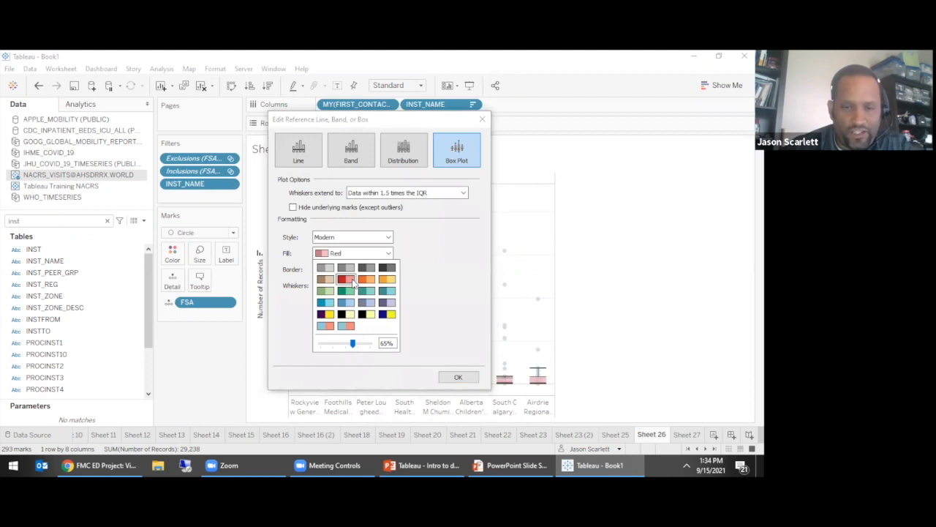
click(377, 195)
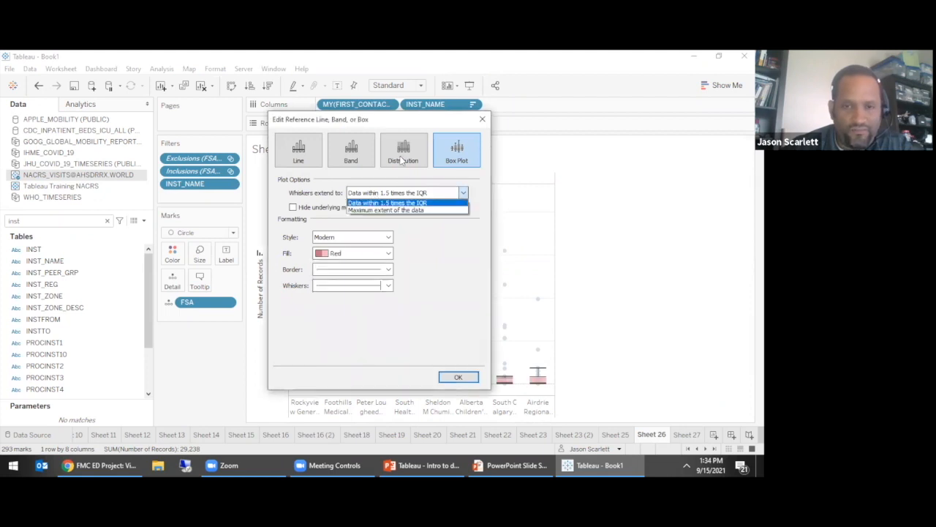
click(341, 196)
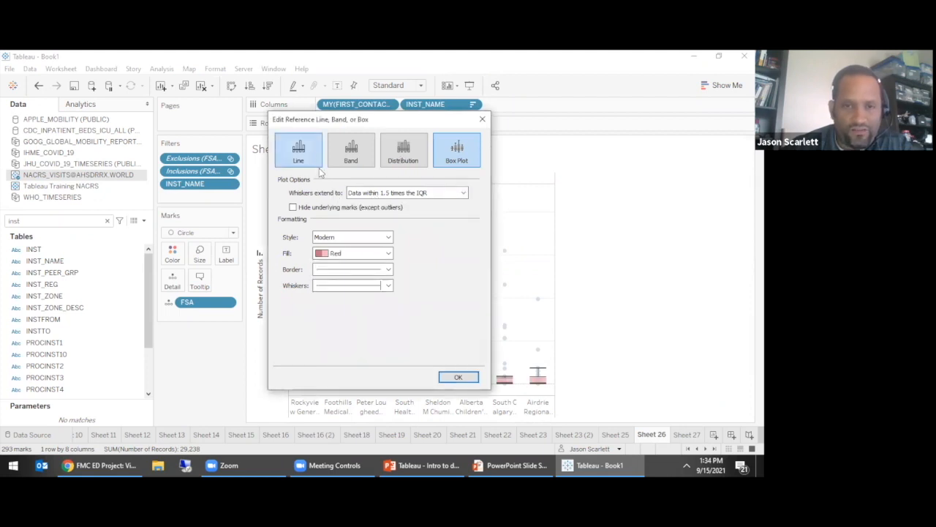
click(459, 377)
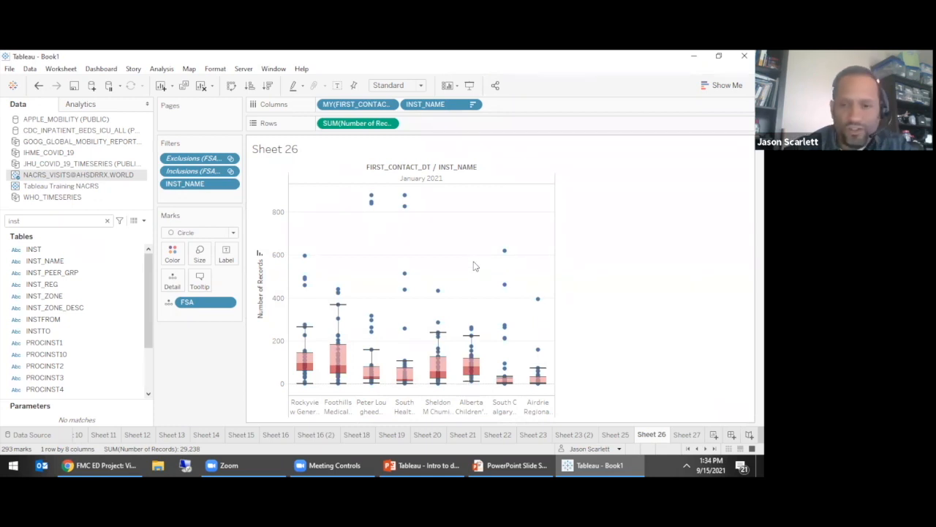
Open Sheet 27 and add the FSA field to the columns of the TRIAGECODE table
click(618, 435)
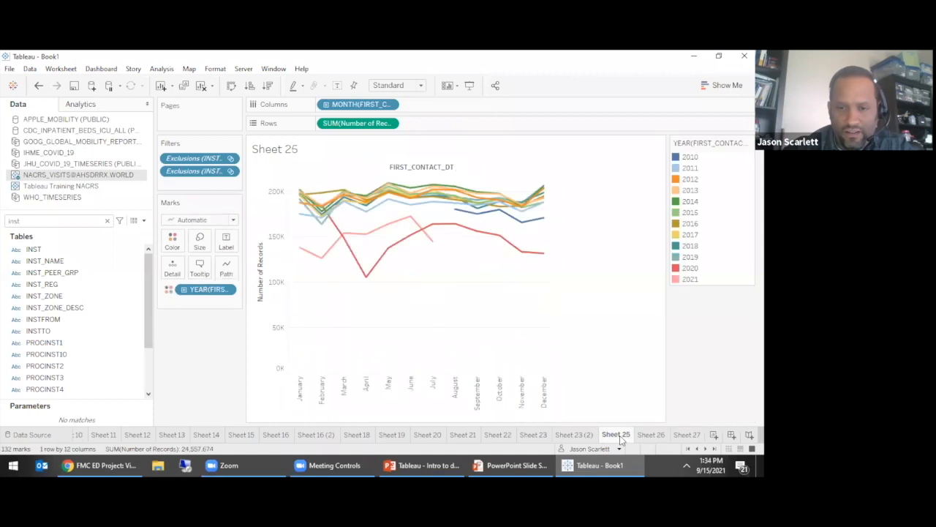
click(654, 436)
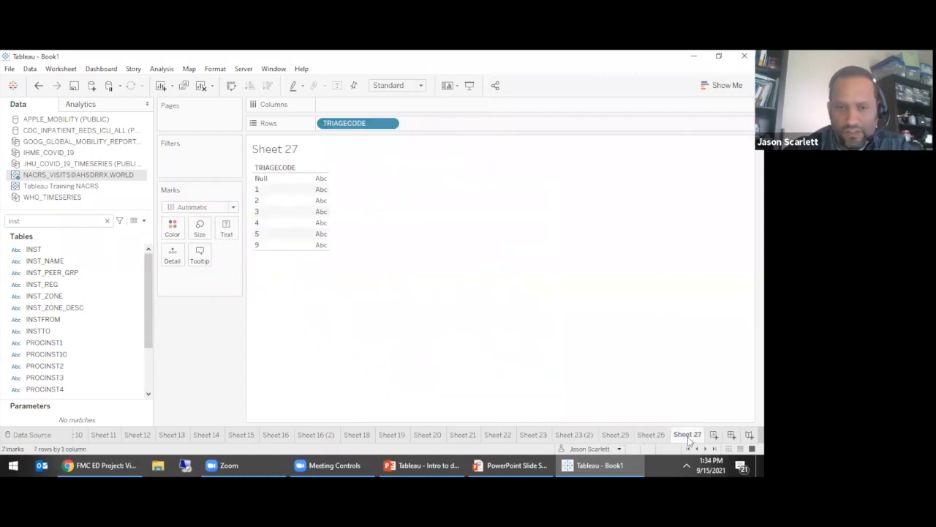
click(9, 218)
text(fsa)
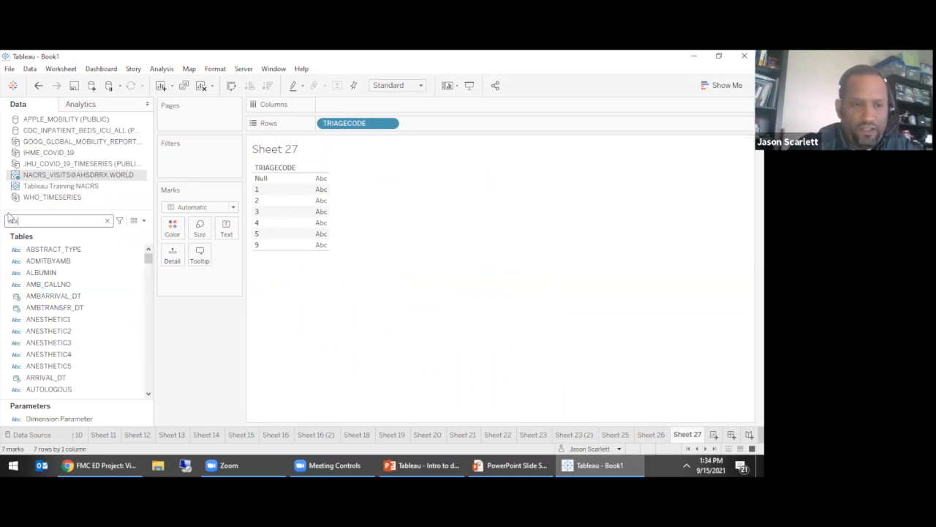
click(42, 250)
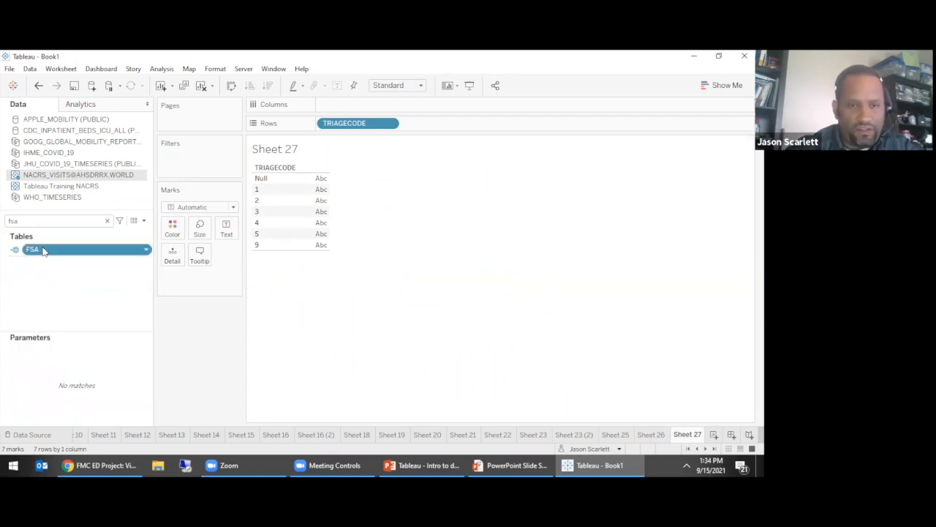
drag(42, 251, 359, 104)
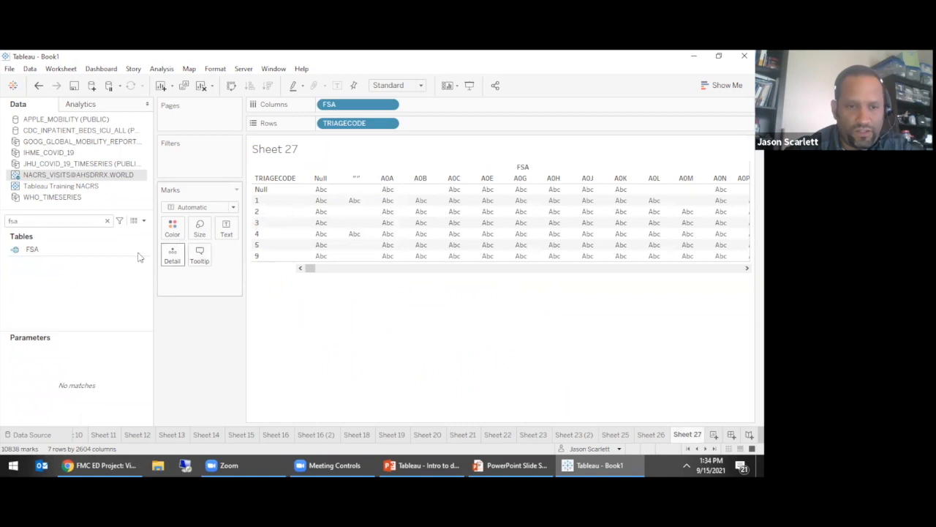
Clear the field search and add Number of Records as the values of the TRIAGECODE by FSA table
click(107, 220)
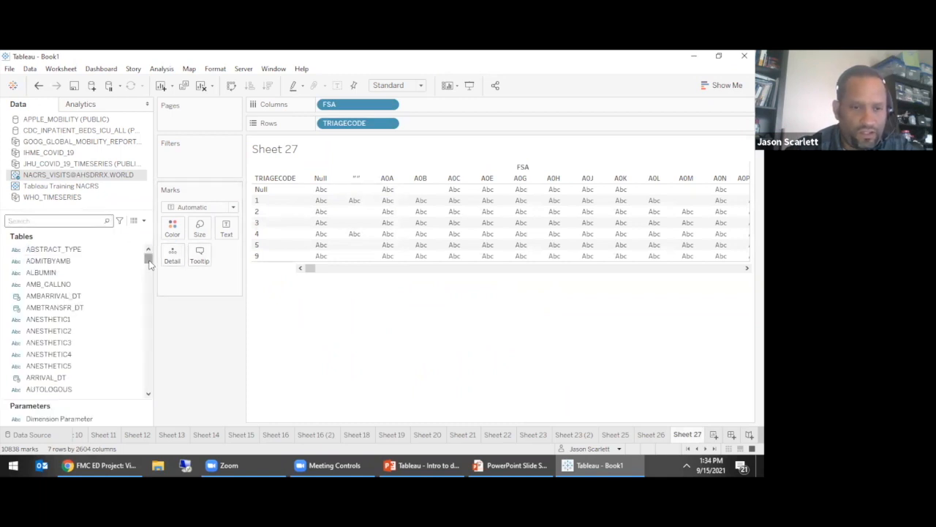
drag(148, 256, 145, 401)
click(82, 379)
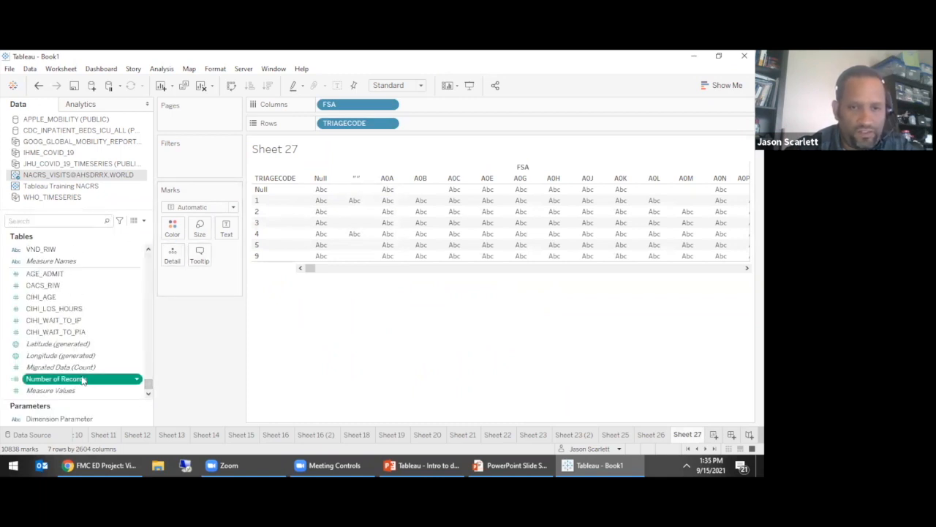
drag(312, 312, 313, 310)
Convert the table to a symbol map and colour its marks by TRIAGECODE instead of splitting the rows
click(724, 85)
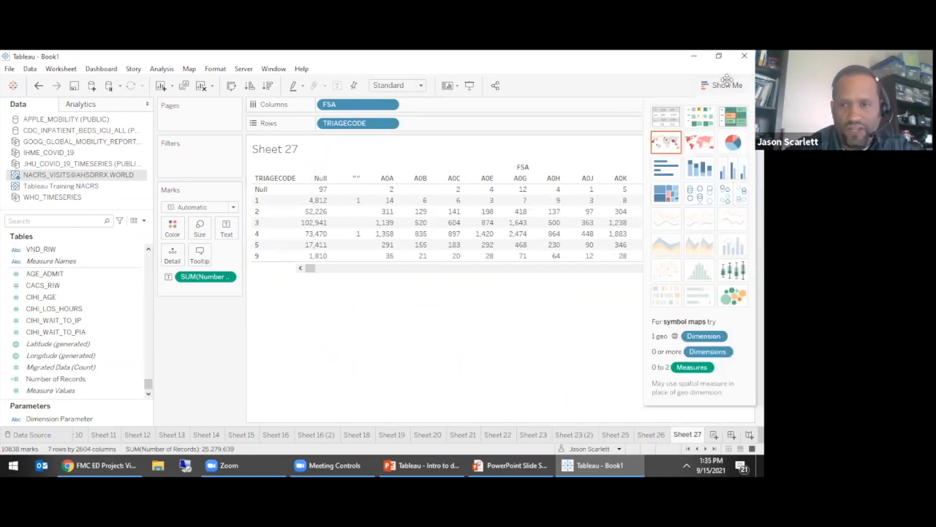
click(665, 144)
drag(356, 124, 171, 231)
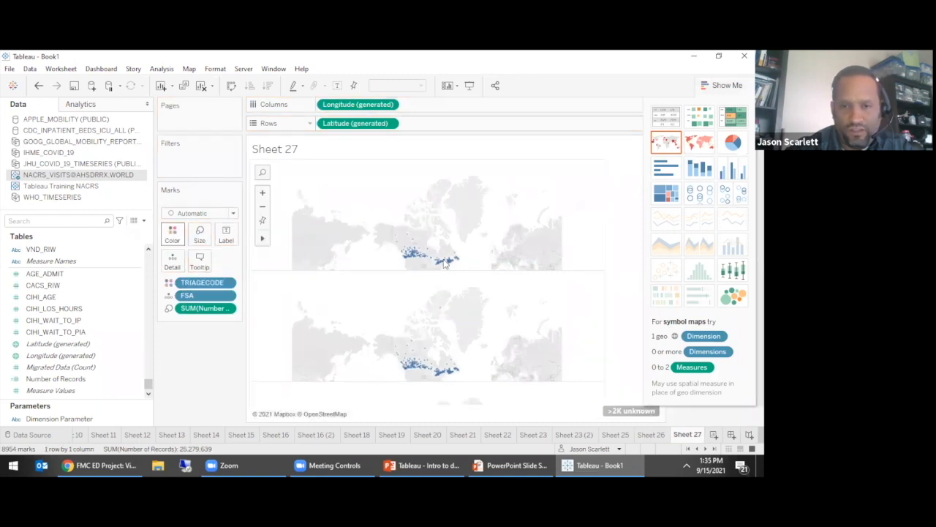
Keep only the symbol map's marks in and around Alberta
drag(407, 357, 441, 400)
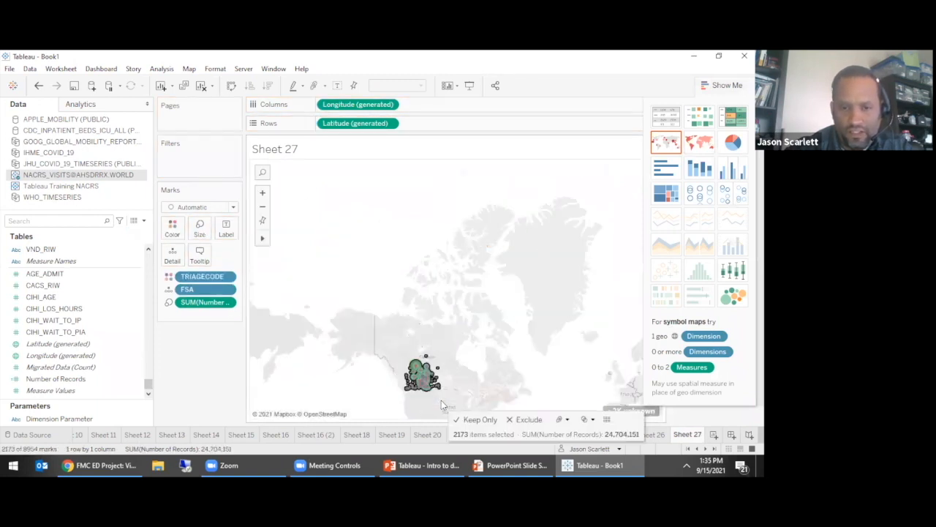
click(480, 421)
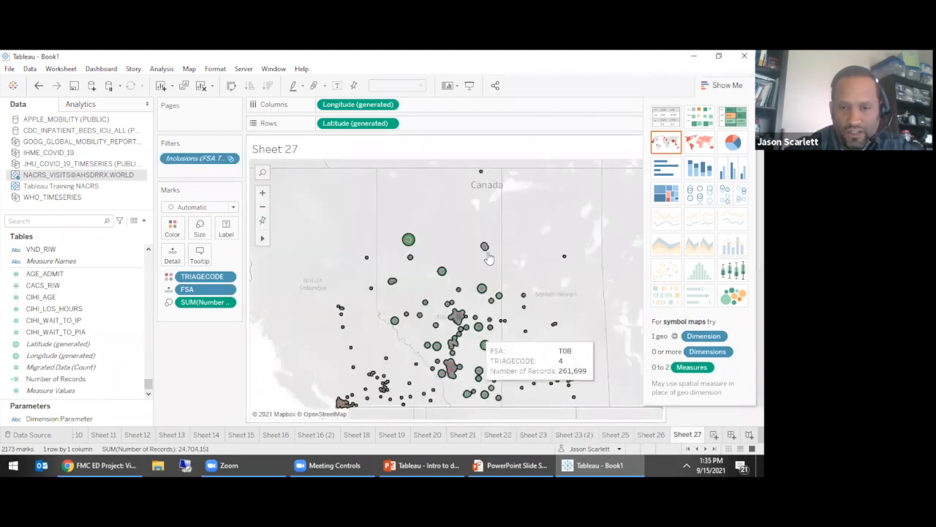
Change the mark type of the Sheet 27 FSA map to Pie
click(203, 208)
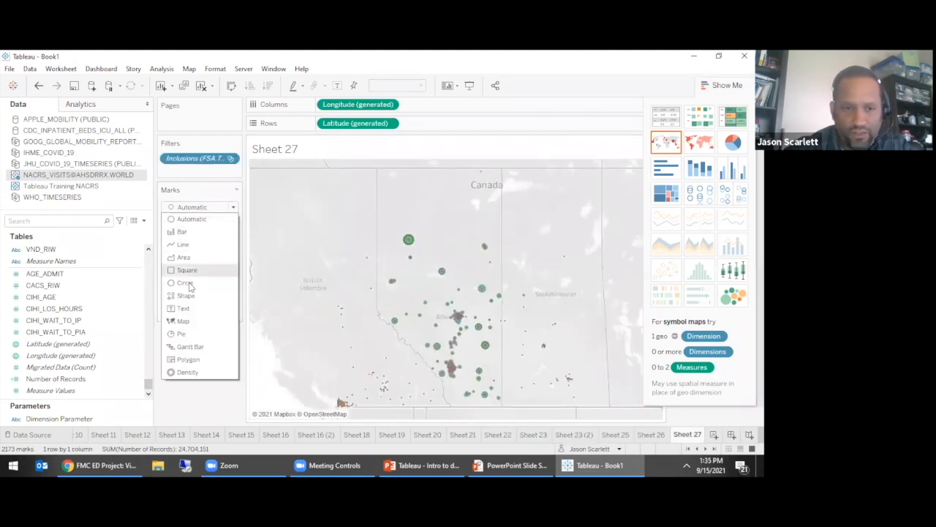
click(183, 336)
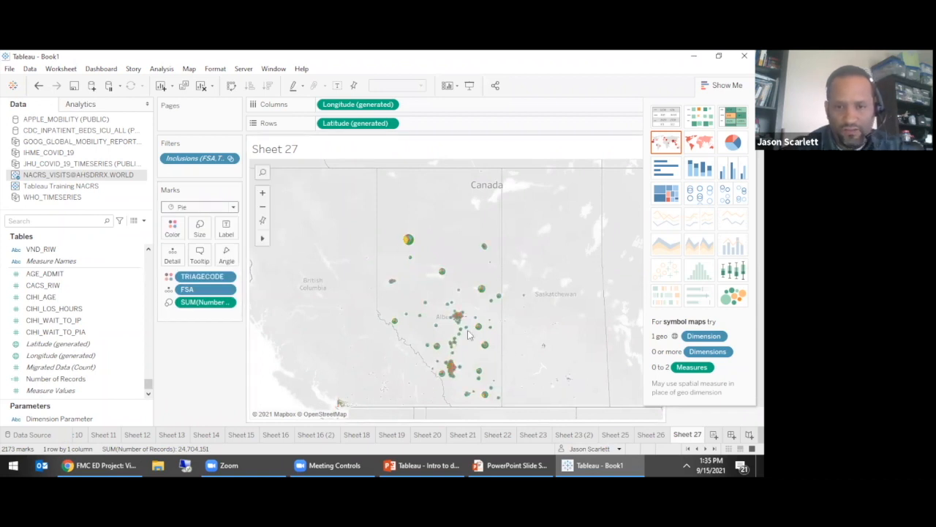
scroll(452, 381, up, 3)
scroll(454, 379, up, 5)
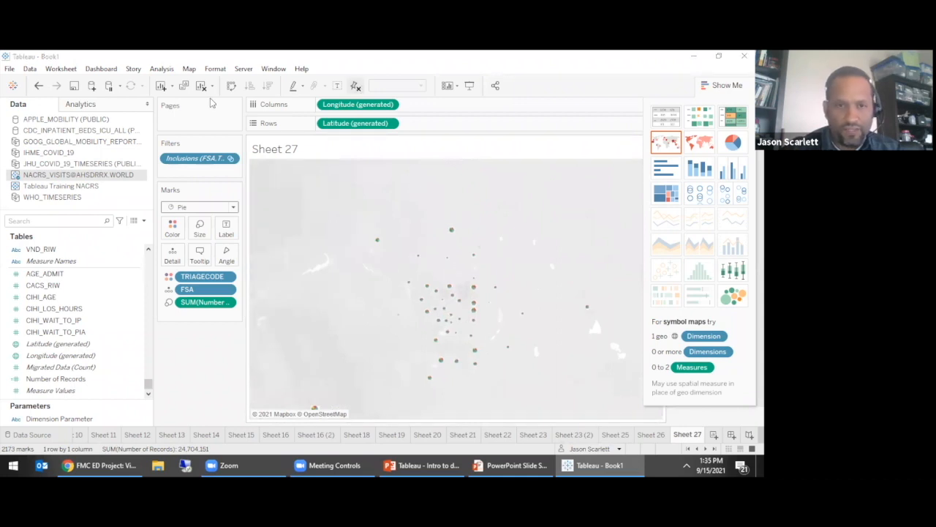
Switch the background map around Calgary to AHS Mapbox Streets and enlarge the pie marks
click(189, 69)
mouse_move(224, 85)
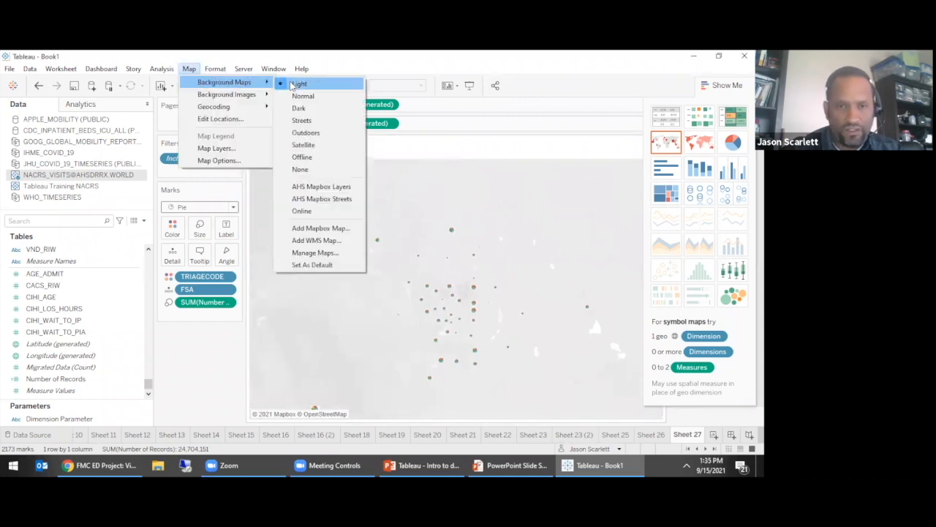
click(316, 200)
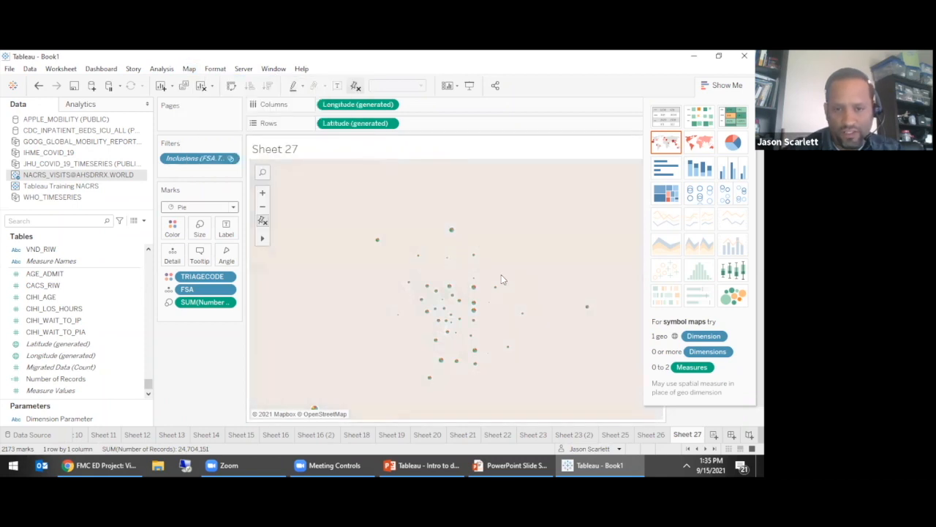
click(200, 228)
drag(255, 258, 255, 259)
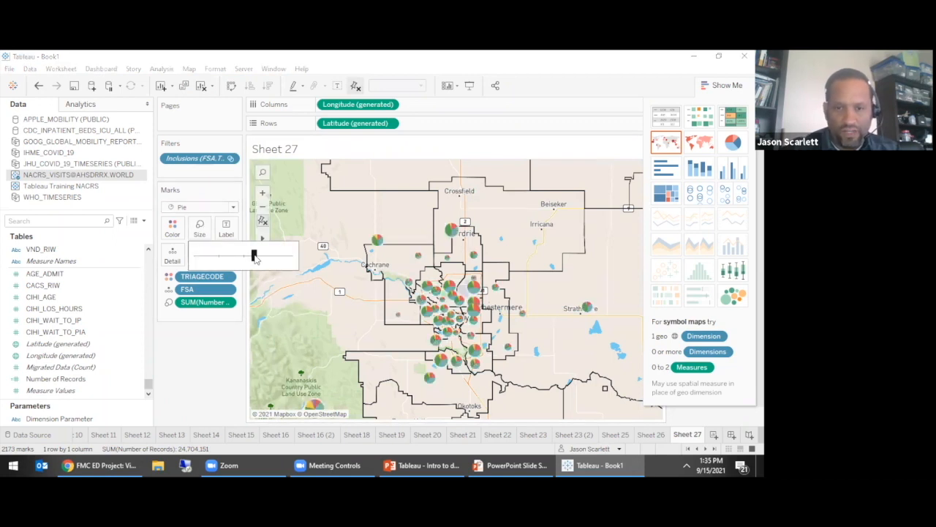
mouse_move(455, 231)
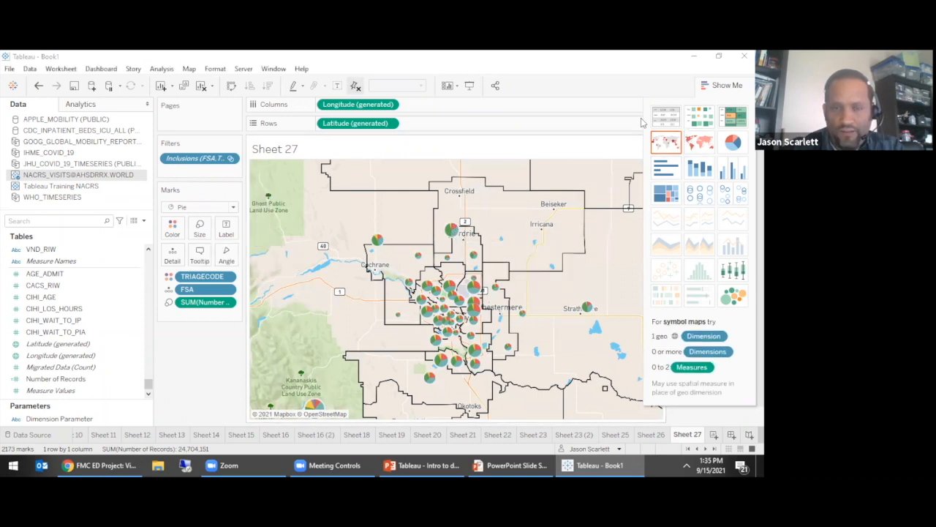
Edit the TRIAGECODE colours so 1 is red, 2 orange, 3 teal, 4 blue, 5 green and 9 grey
click(700, 92)
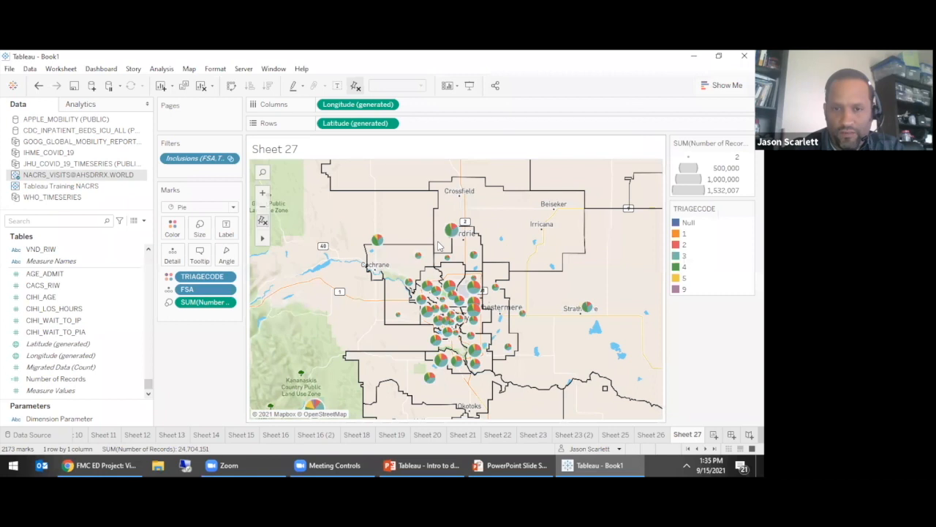
click(678, 238)
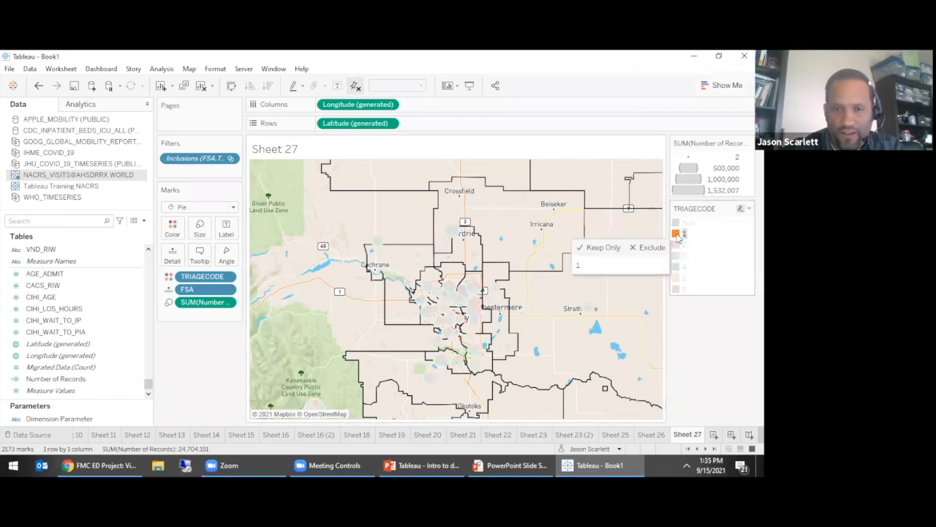
double_click(679, 234)
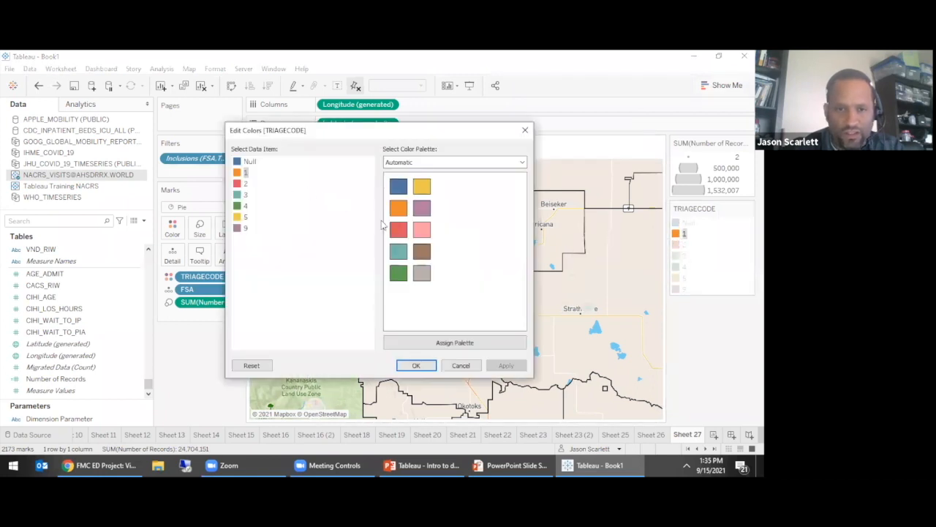
click(247, 184)
click(398, 208)
click(245, 195)
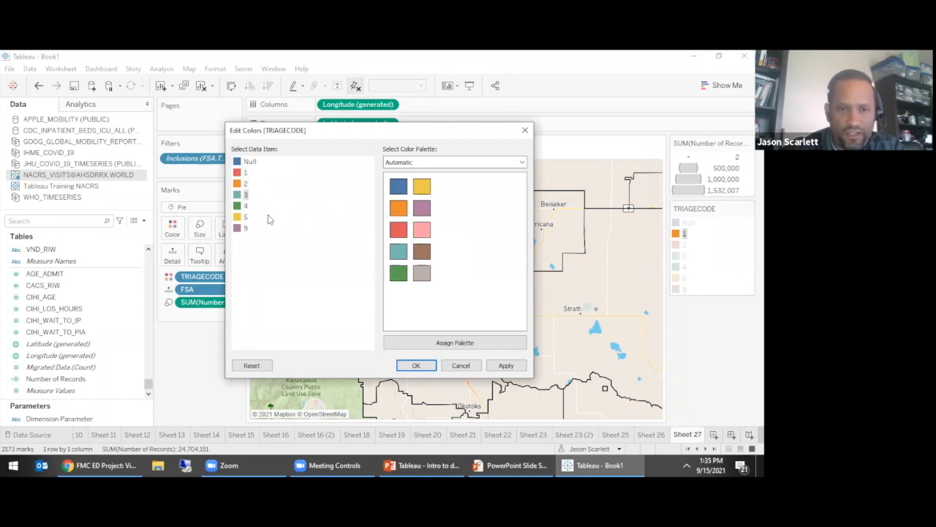
click(421, 273)
click(246, 217)
click(398, 272)
click(246, 206)
click(398, 186)
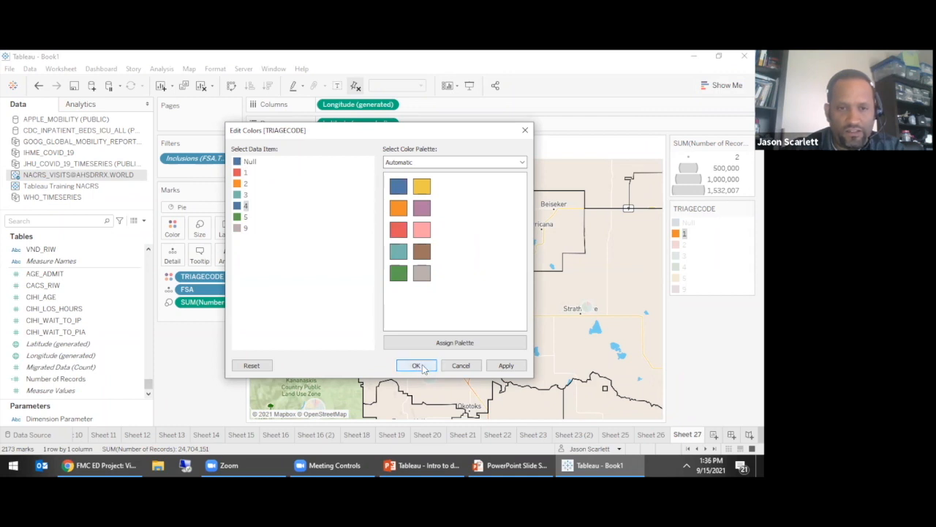
click(416, 366)
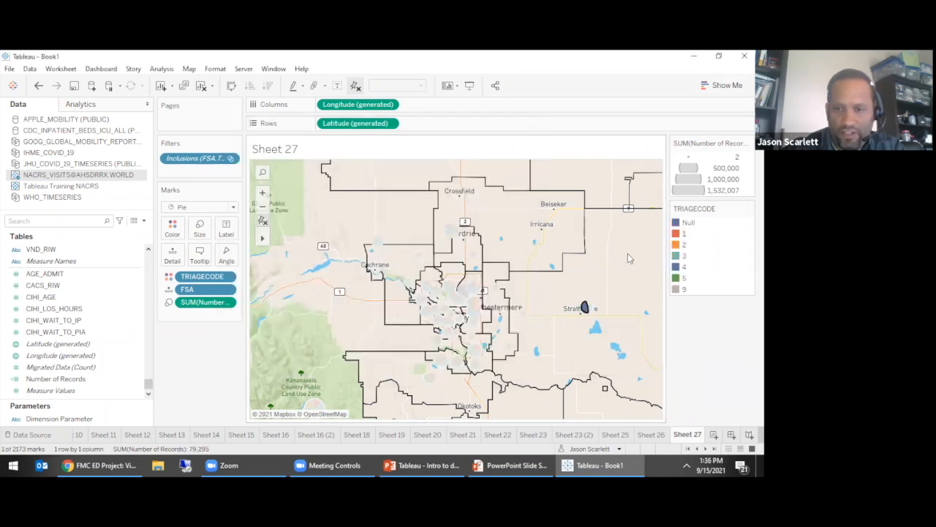
Highlight triage codes 1 to 5 one at a time on the pie map and clear the highlight
click(679, 234)
click(680, 246)
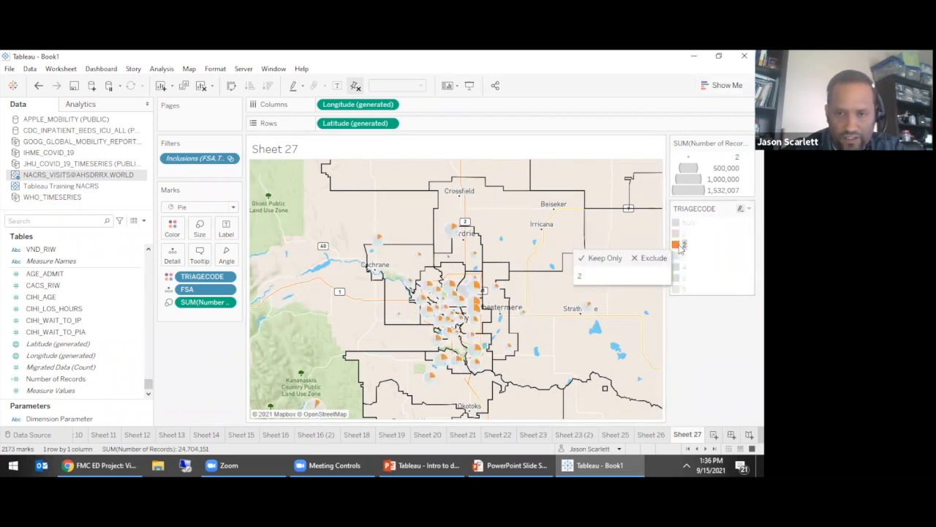
click(680, 256)
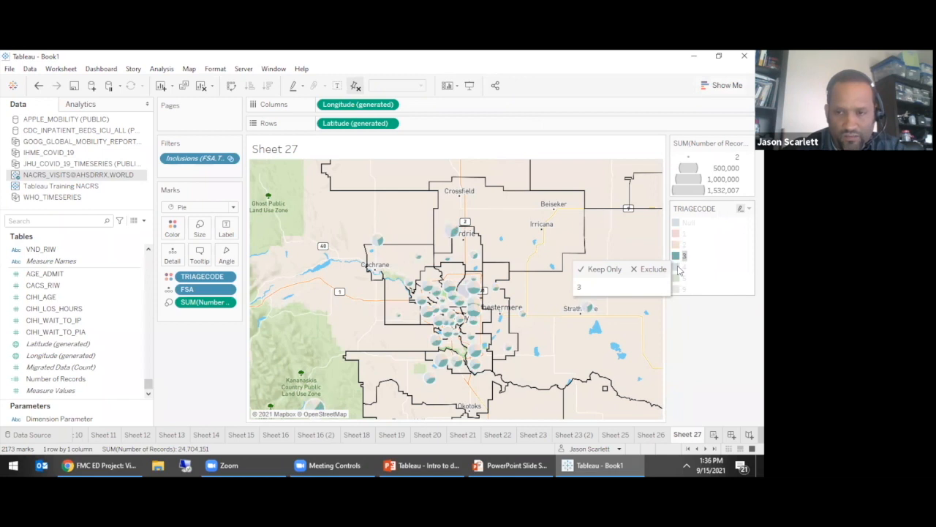
click(679, 269)
click(678, 281)
click(677, 267)
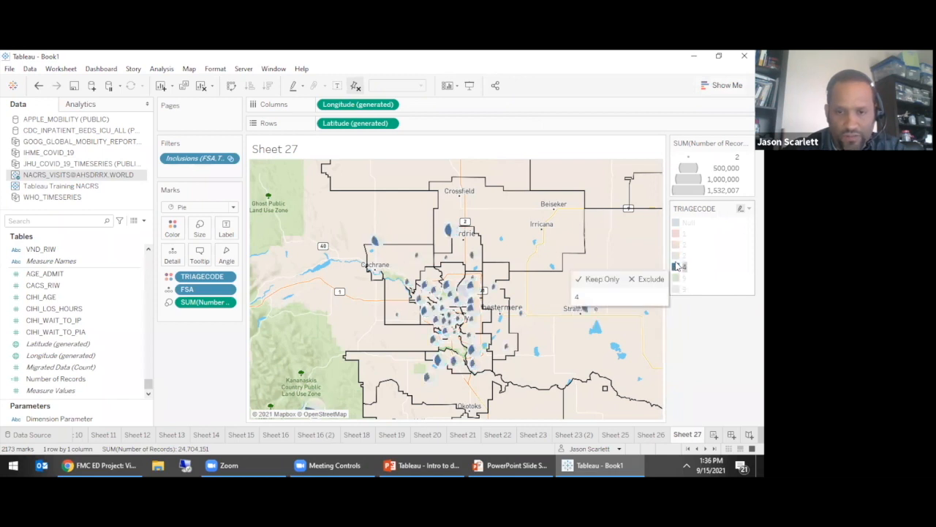
click(677, 268)
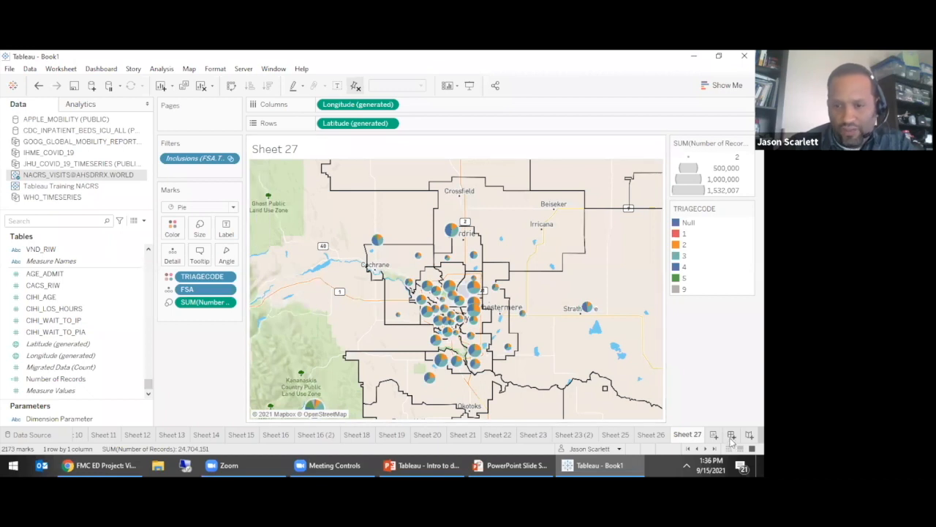
Create a dashboard with Sheet 25 and Sheet 26 side by side above the Sheet 27 map
click(733, 434)
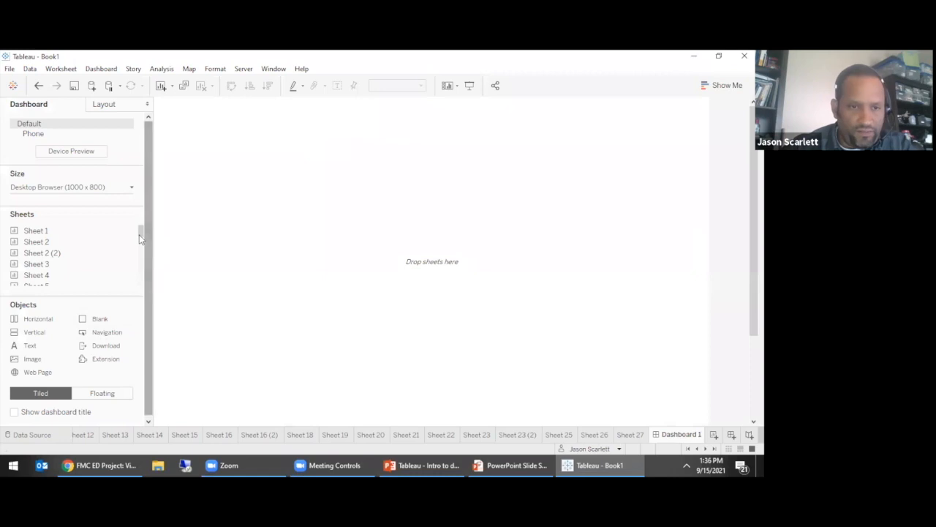
scroll(139, 234, down, 10)
mouse_move(49, 282)
drag(49, 282, 268, 264)
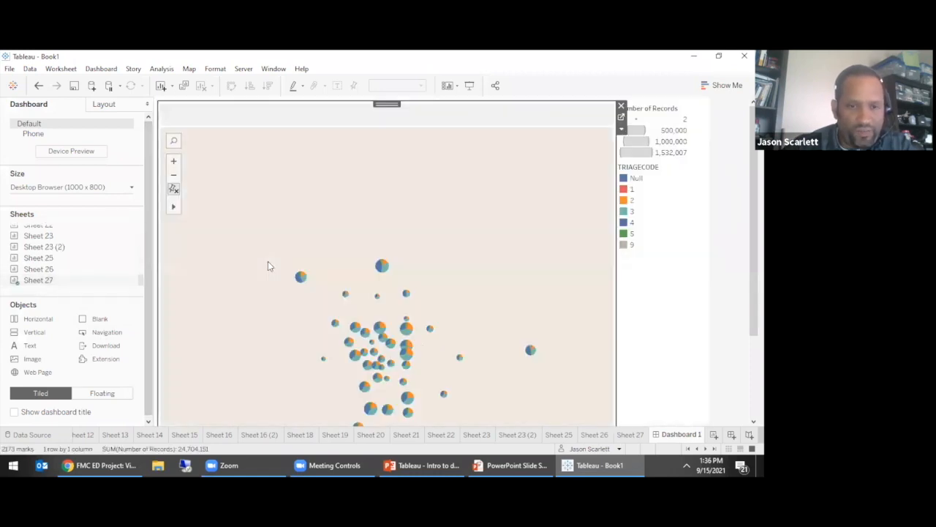
mouse_move(38, 263)
drag(38, 268, 315, 228)
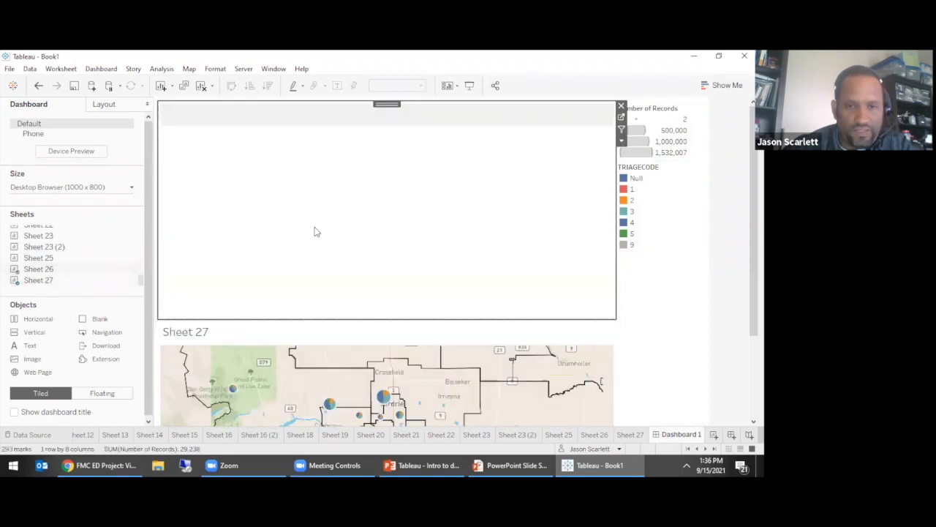
drag(40, 261, 231, 248)
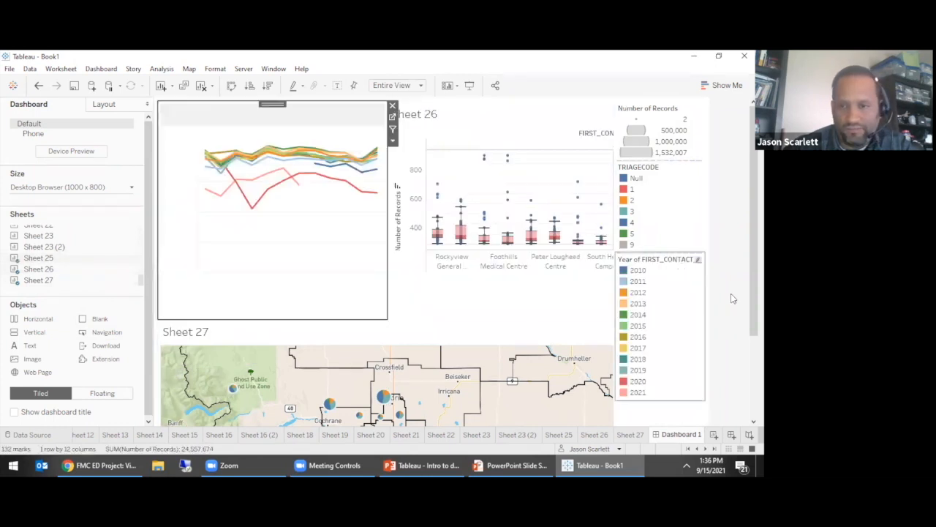
Set the dashboard's fixed height to 600 px
click(84, 192)
click(80, 254)
text(600)
key(Return)
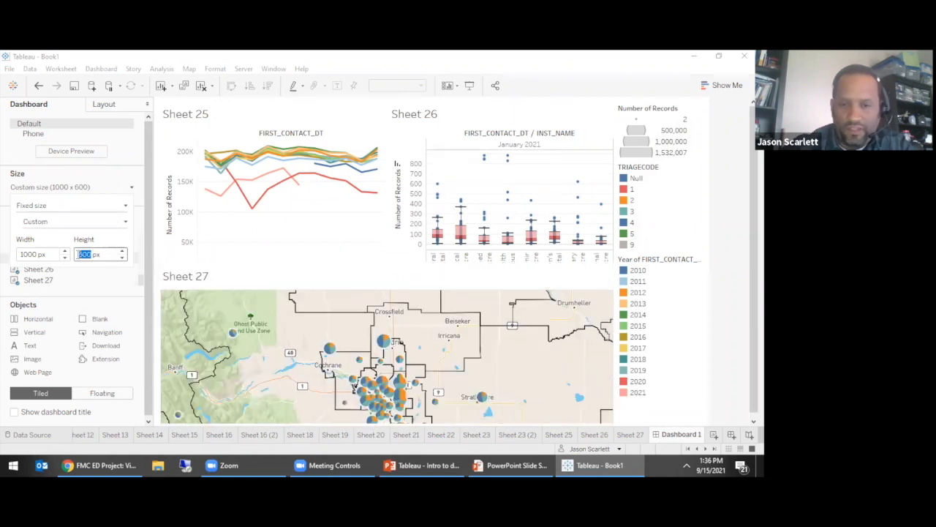
click(737, 202)
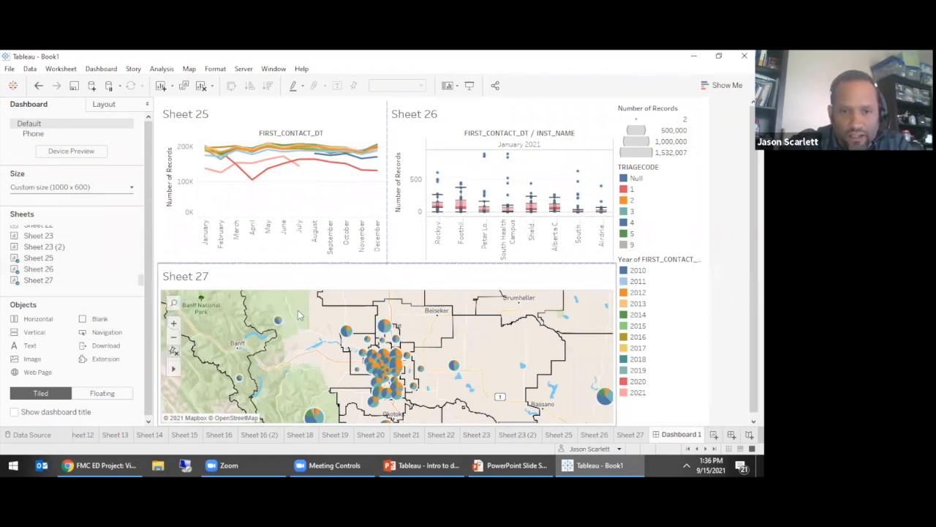
Use the Sheet 27 map as a filter, test it by selecting the pie near Strathmore, and clear the selection
click(531, 278)
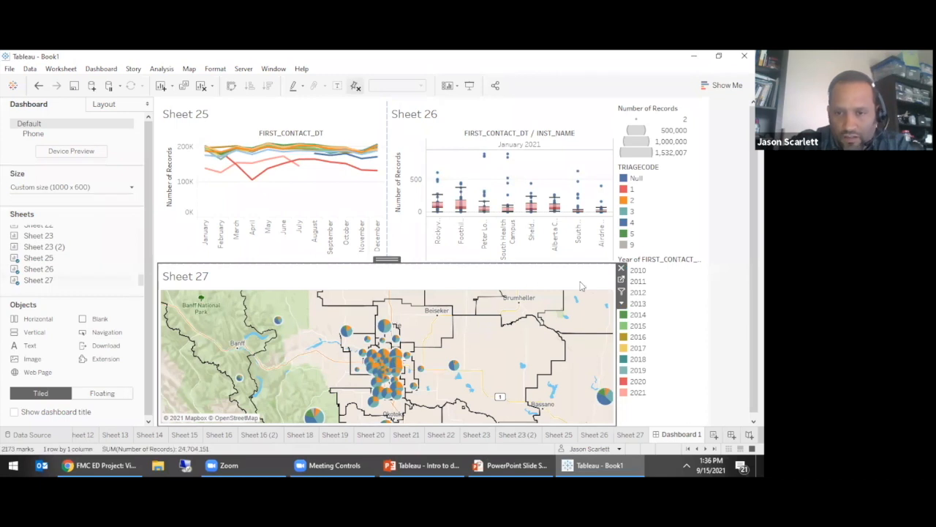
click(621, 292)
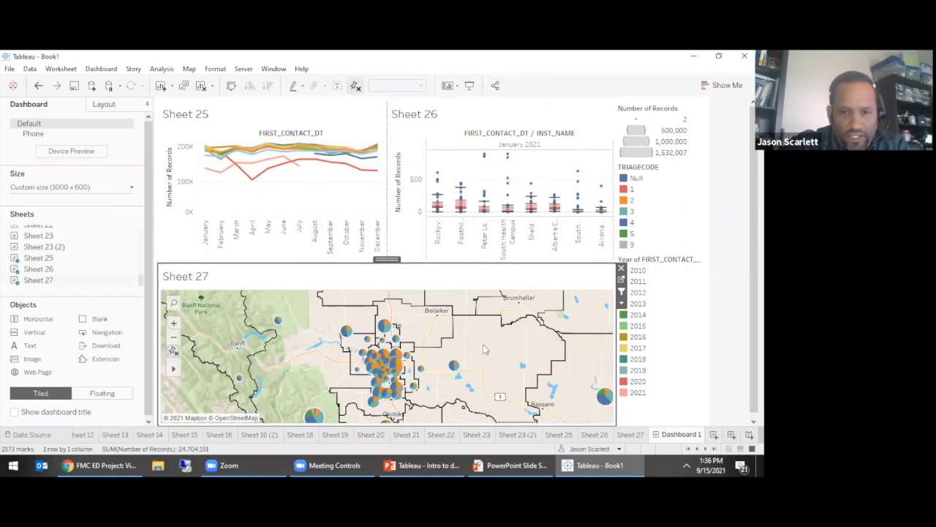
drag(478, 348, 439, 386)
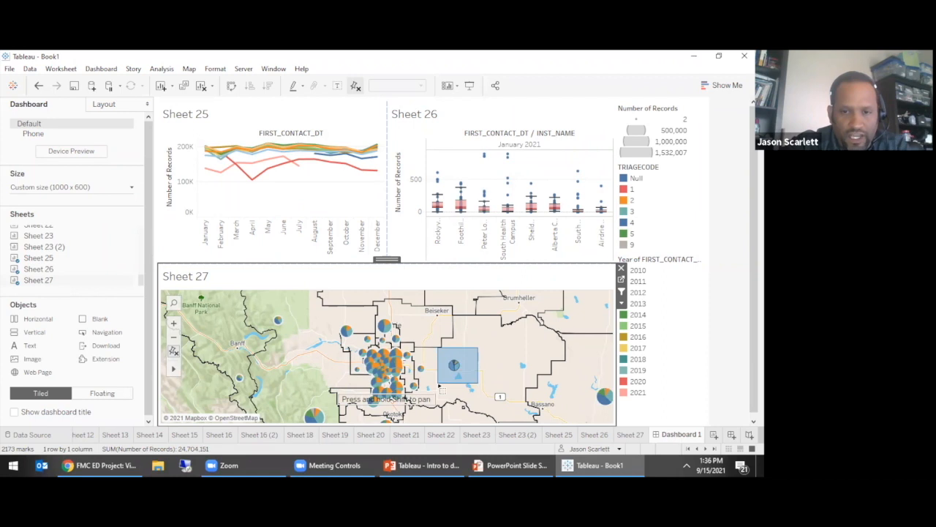
drag(439, 385, 439, 387)
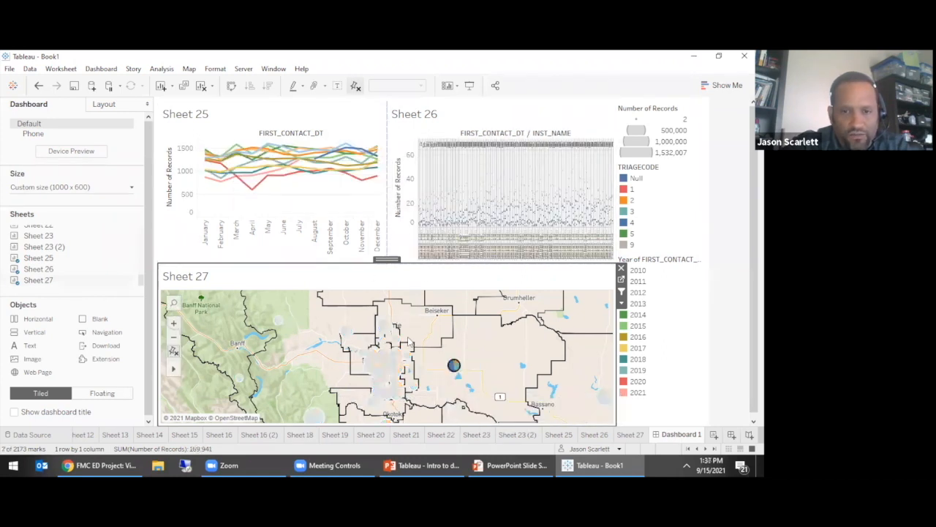
click(474, 349)
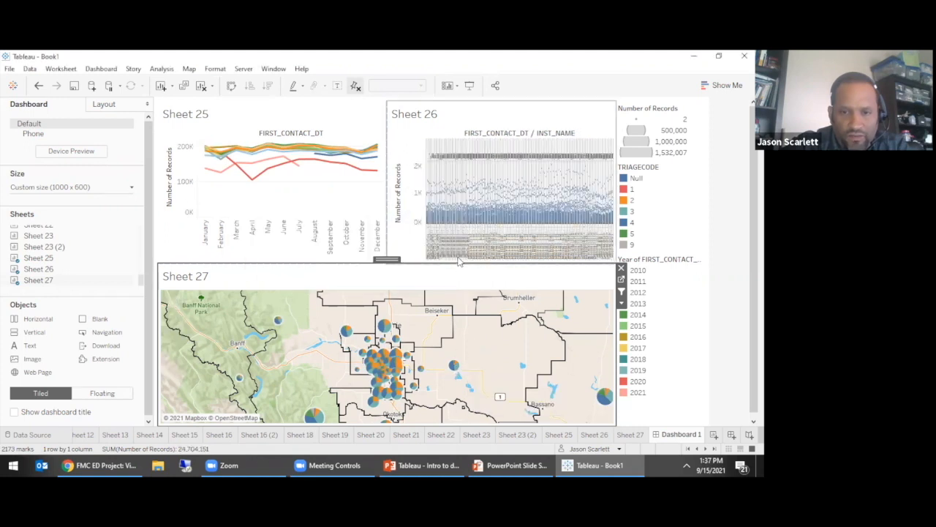
Change the fit of Sheet 26 on the dashboard to Fit Height
click(529, 116)
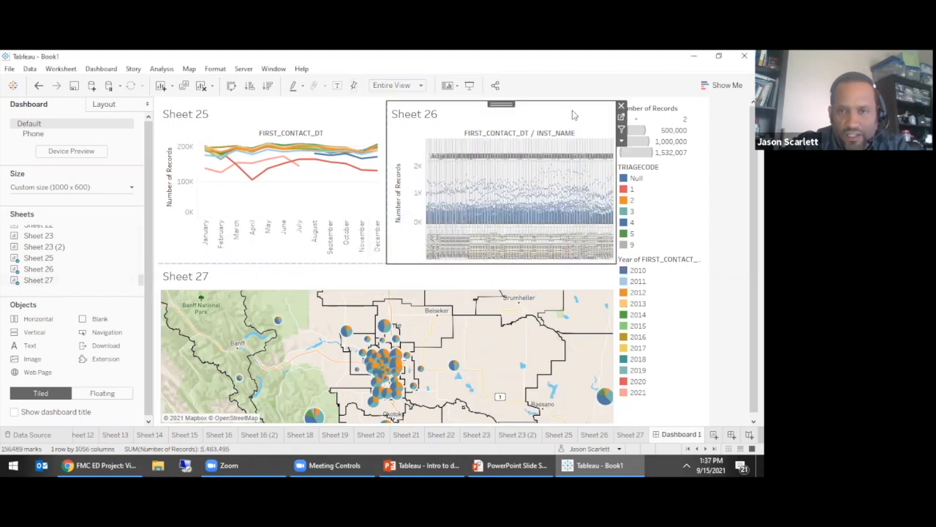
click(621, 142)
mouse_move(642, 179)
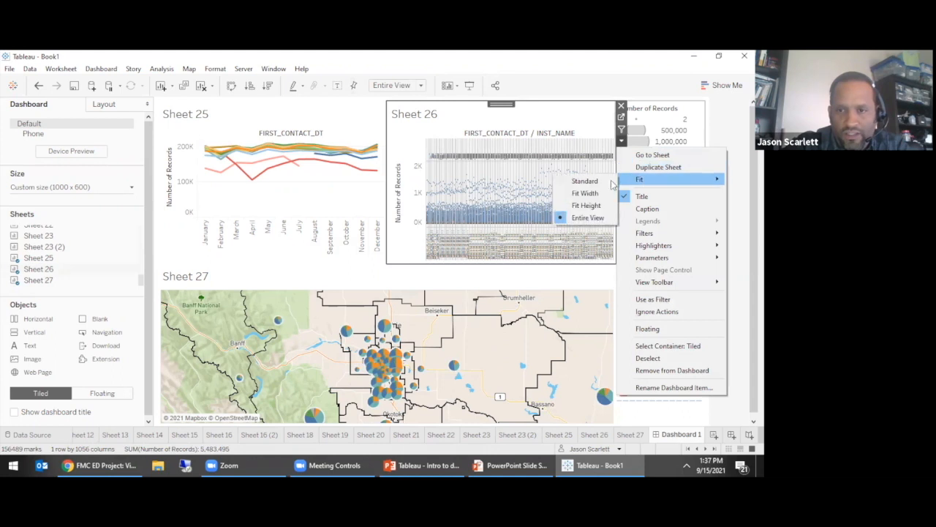
click(587, 205)
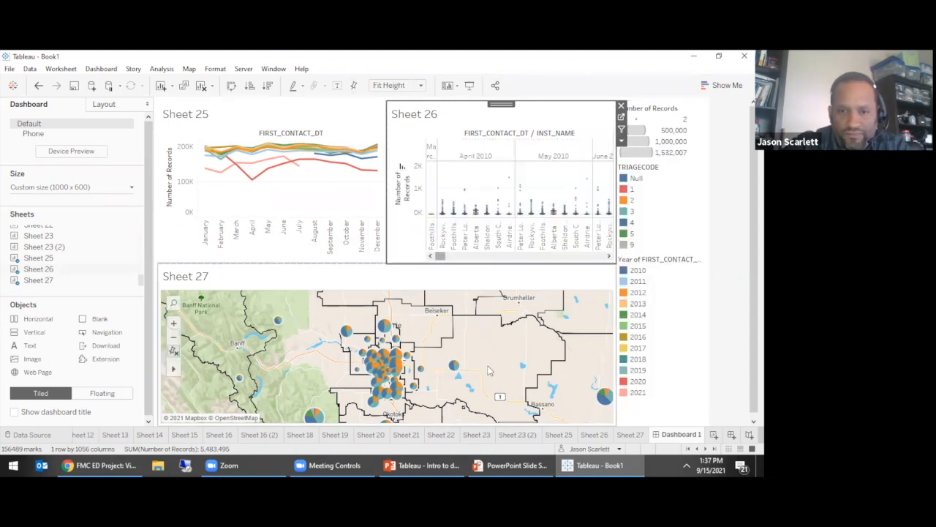
mouse_move(383, 329)
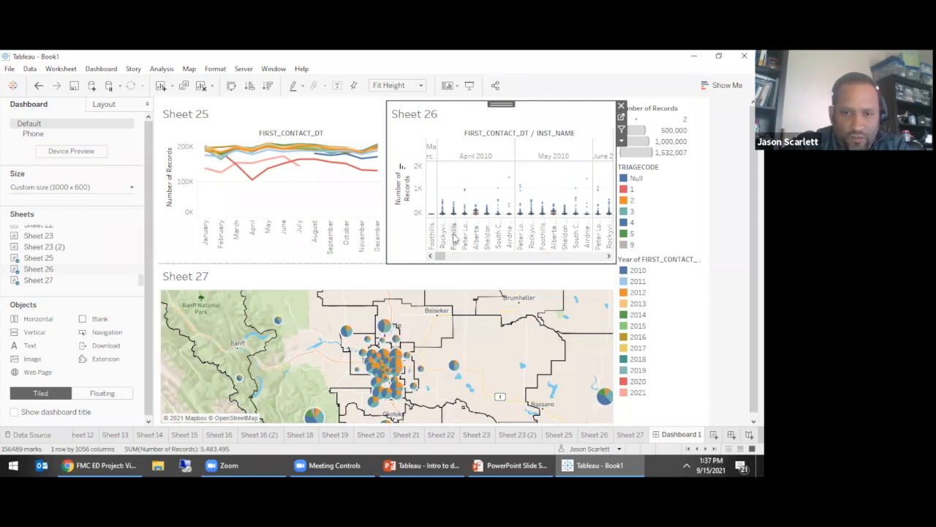
Use Sheet 26 as a filter and filter the dashboard by April 2010 Foothills Medical Centre, followed by the neighbouring South C. institution
click(454, 237)
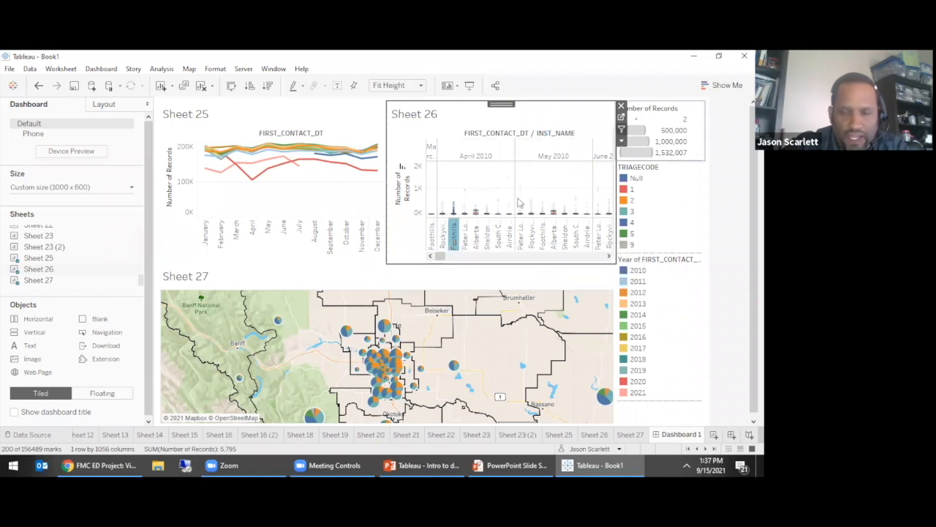
click(454, 236)
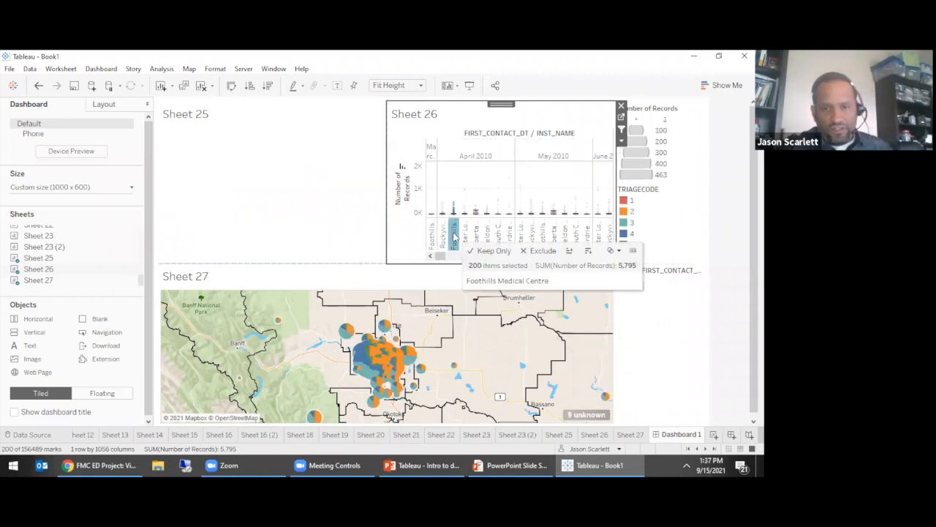
click(499, 236)
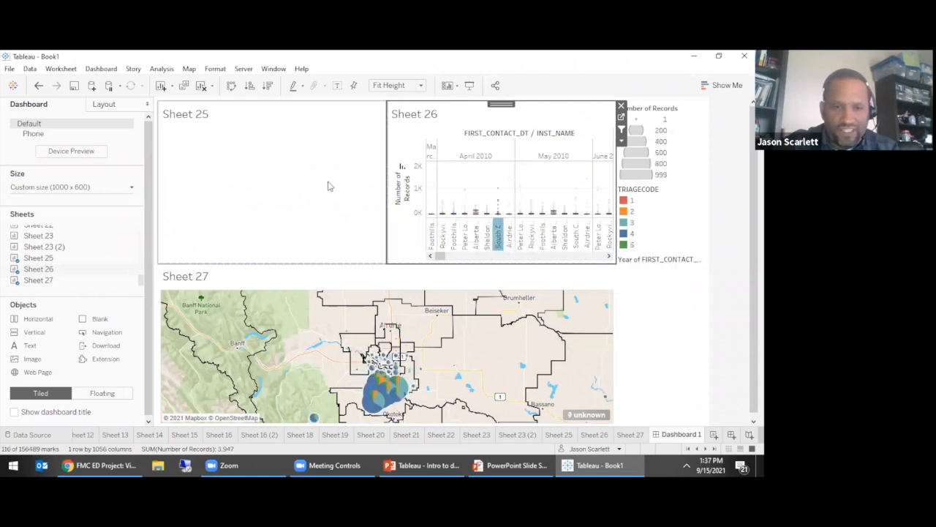
Clear the institution selection, show the INST_NAME filter from Sheet 26 on the dashboard, and place it above the legends
click(498, 234)
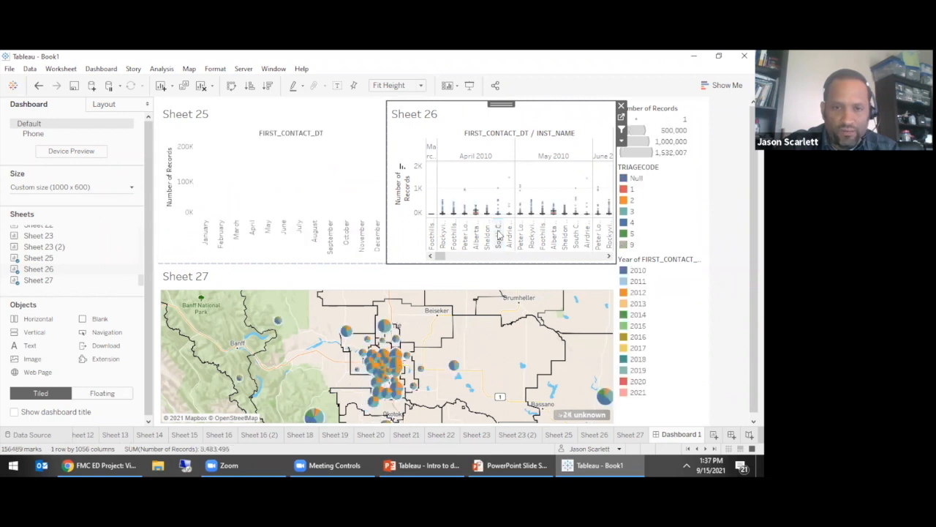
click(621, 141)
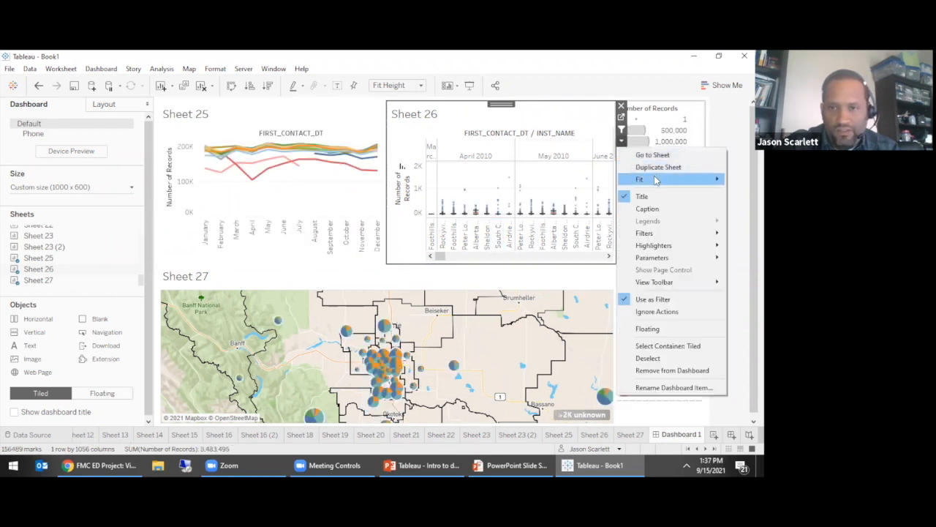
mouse_move(656, 180)
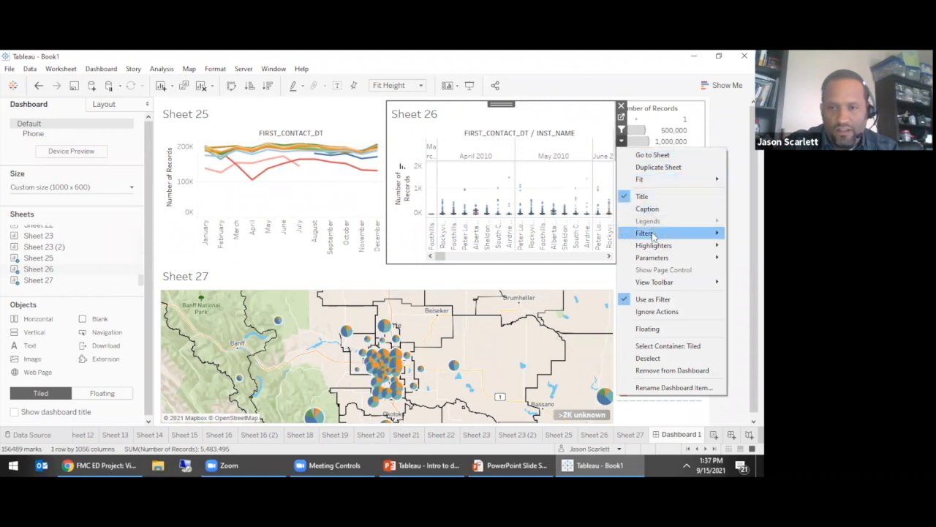
mouse_move(647, 233)
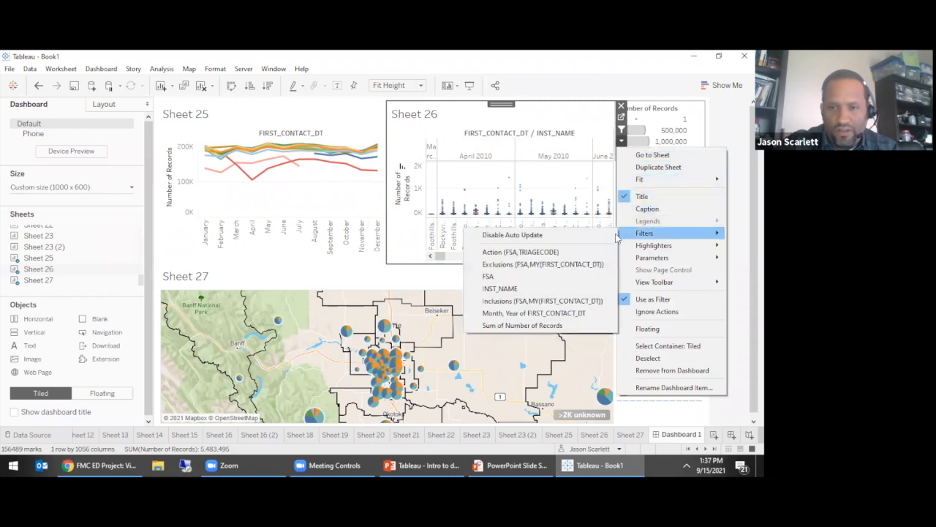
click(510, 290)
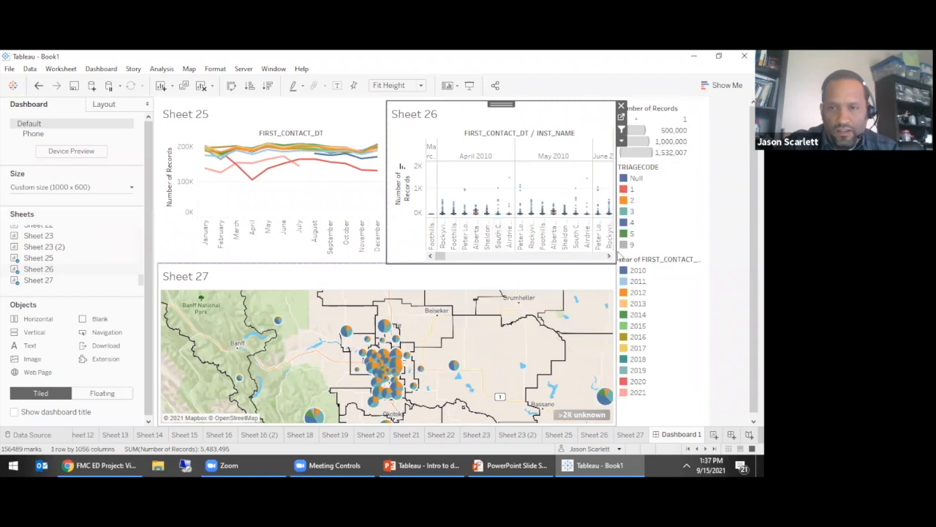
click(658, 354)
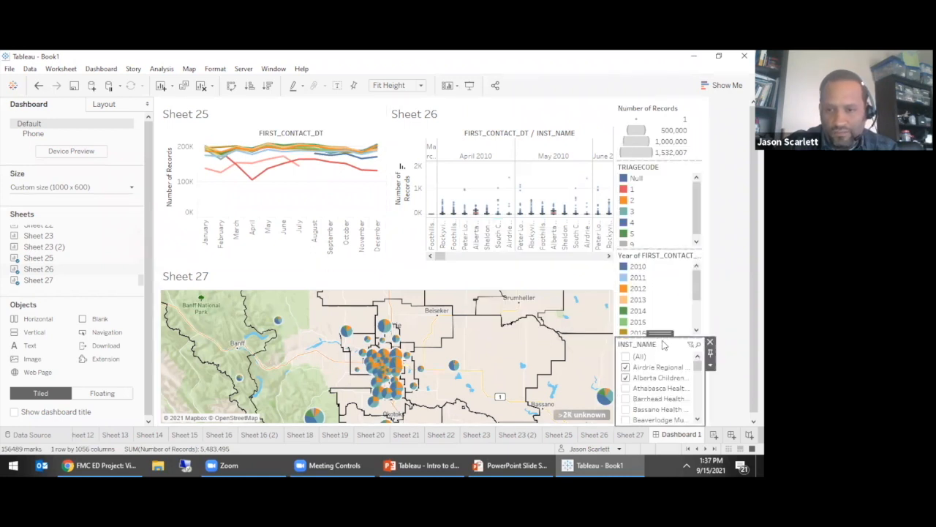
drag(662, 335, 659, 123)
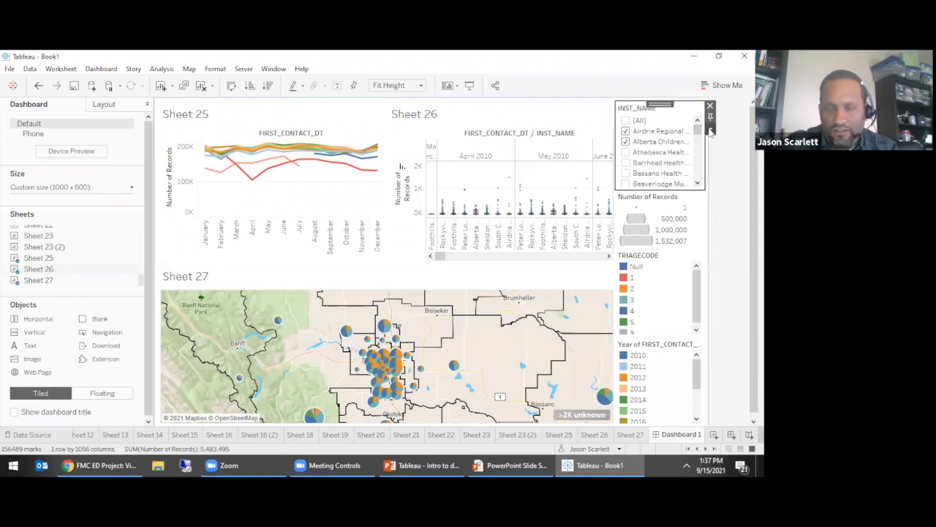
Apply the INST_NAME filter to all worksheets using this data source
click(710, 130)
mouse_move(634, 156)
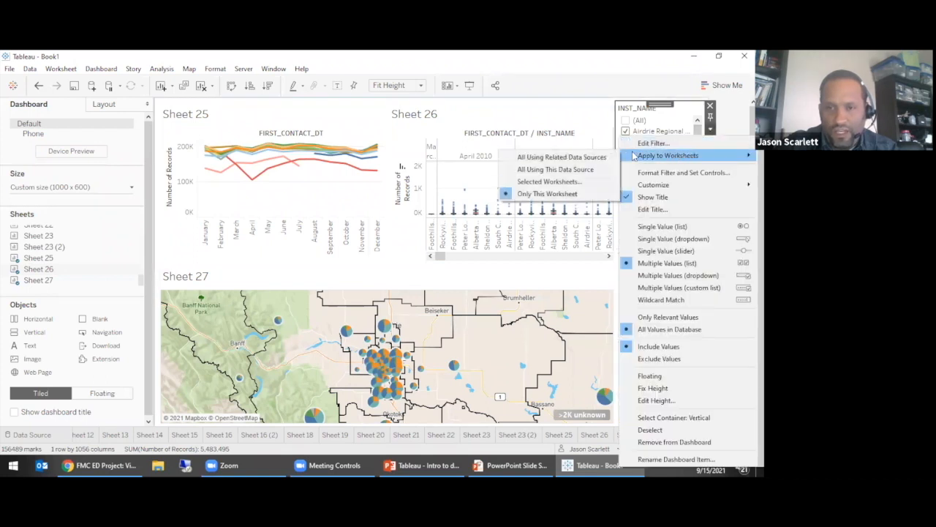
click(554, 170)
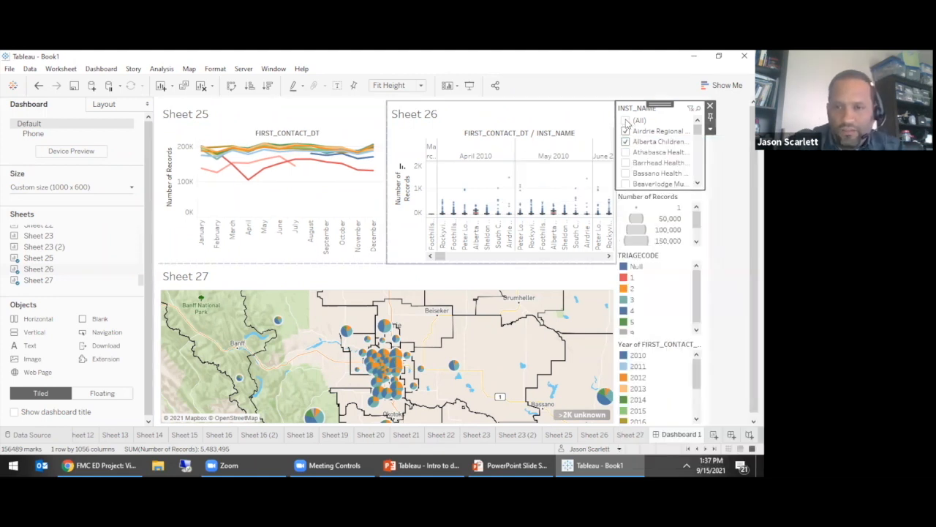
Deselect all institutions in the INST_NAME filter and keep only Foothills Medical Centre
click(625, 121)
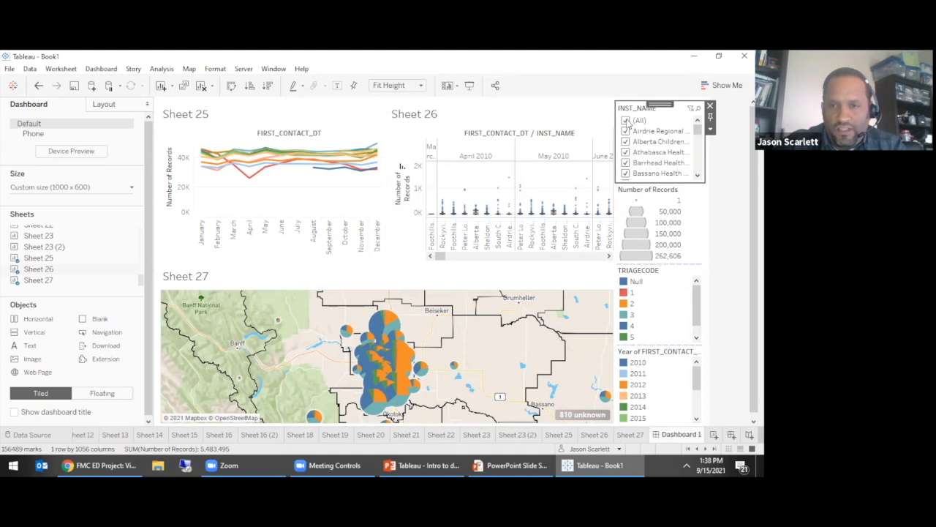
click(626, 120)
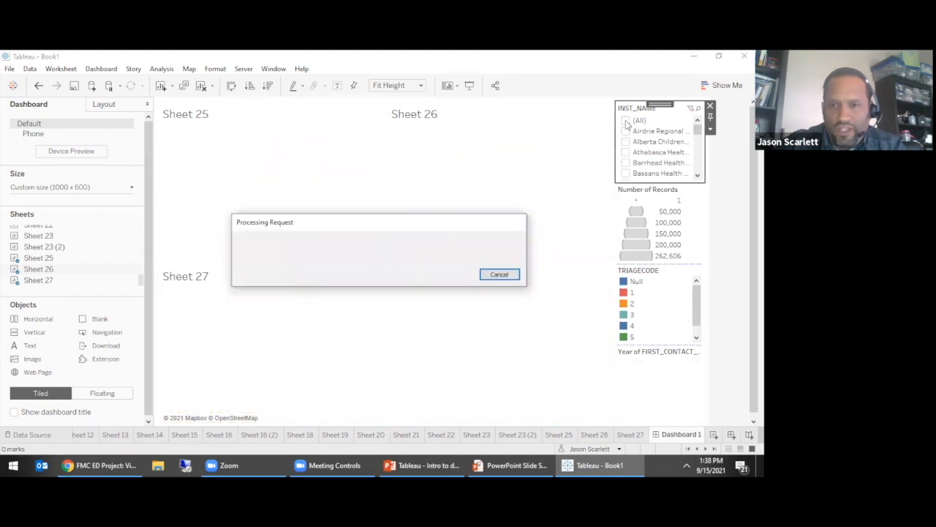
click(700, 194)
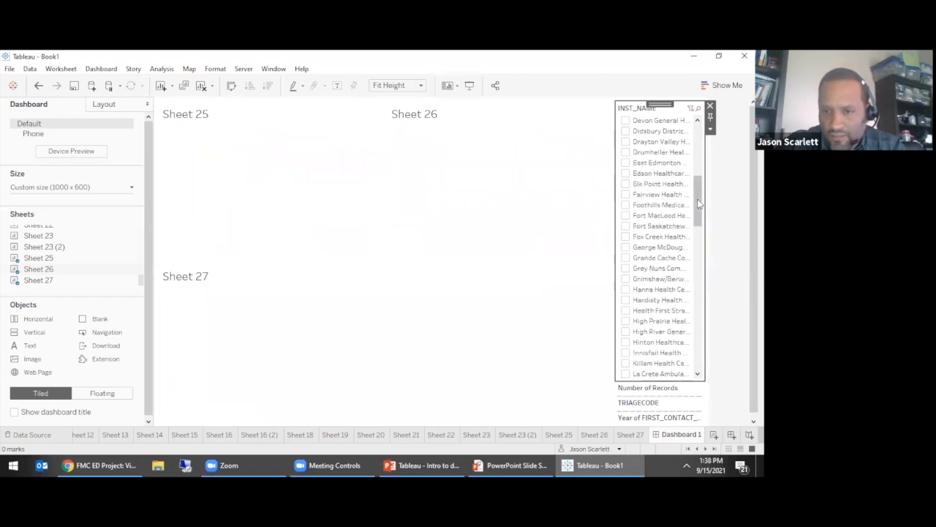
click(627, 205)
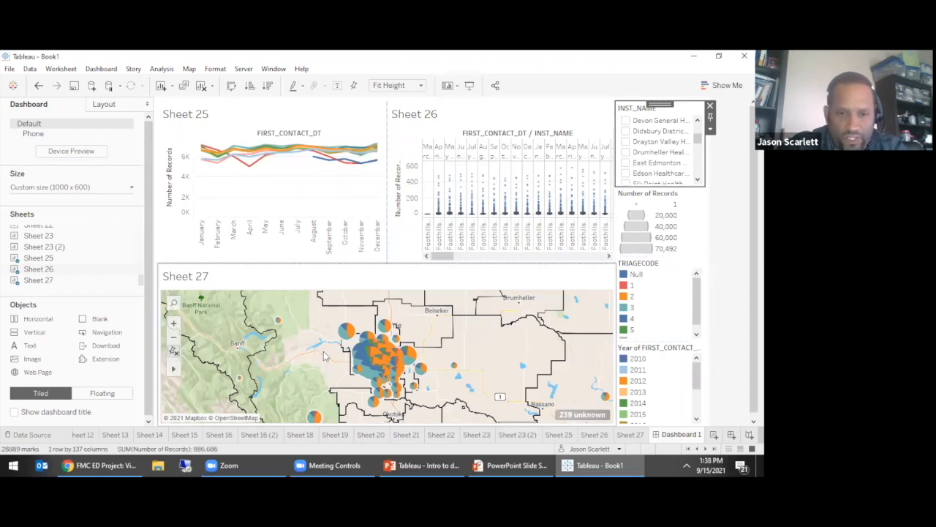
Examine the Sheet 27 pie map across Alberta and around Calgary, highlighting triage code 1 and clearing the highlight
scroll(325, 355, down, 3)
scroll(325, 355, down, 5)
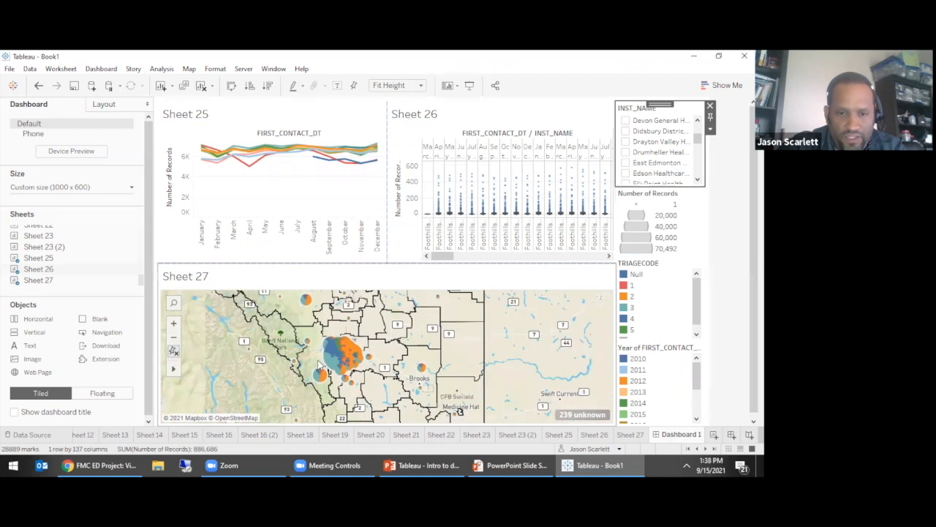
scroll(316, 371, down, 2)
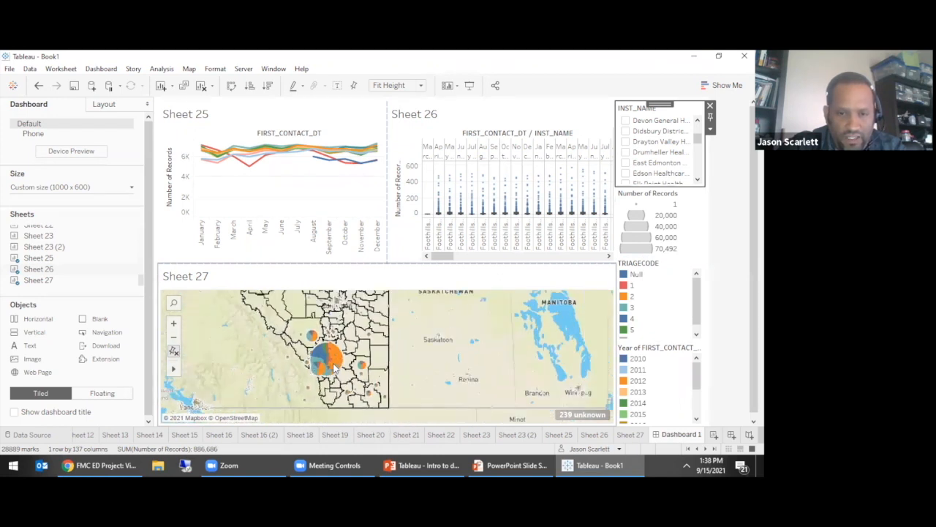
scroll(330, 370, down, 2)
scroll(333, 367, down, 2)
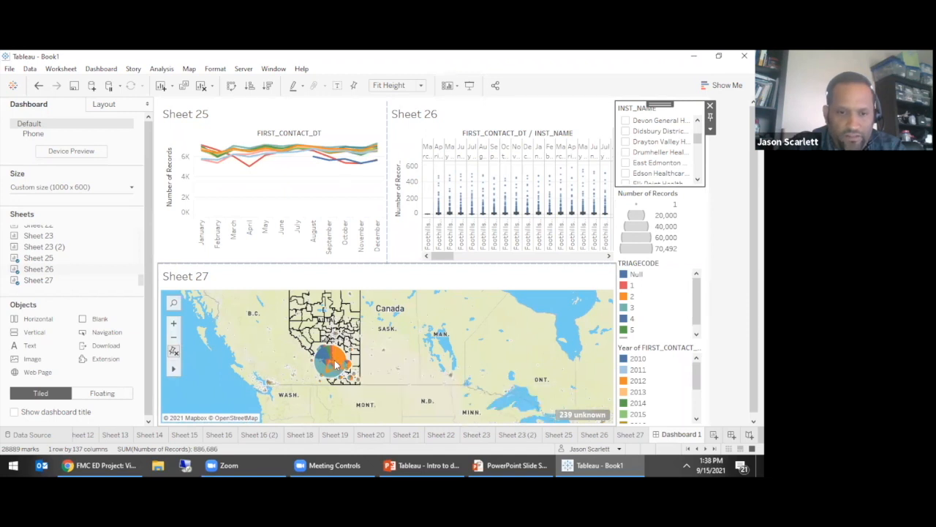
scroll(333, 364, up, 3)
scroll(333, 363, up, 2)
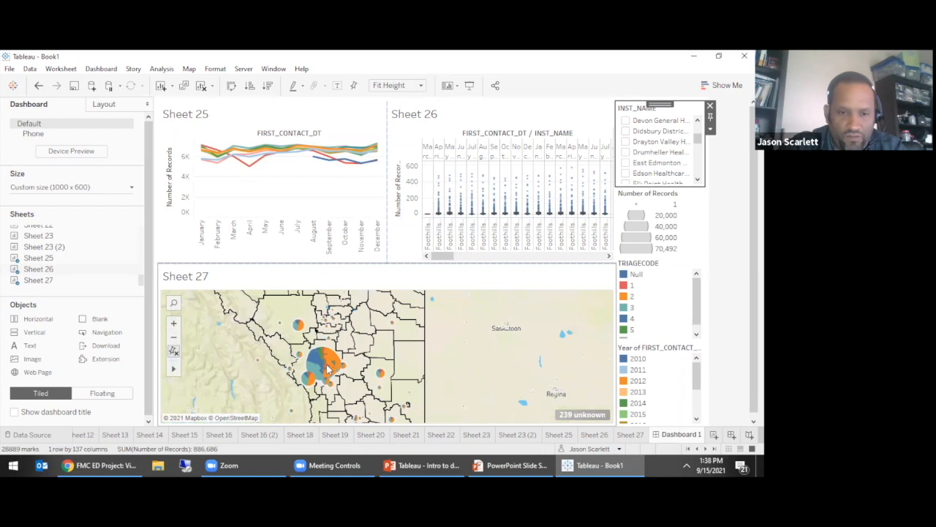
scroll(321, 369, up, 3)
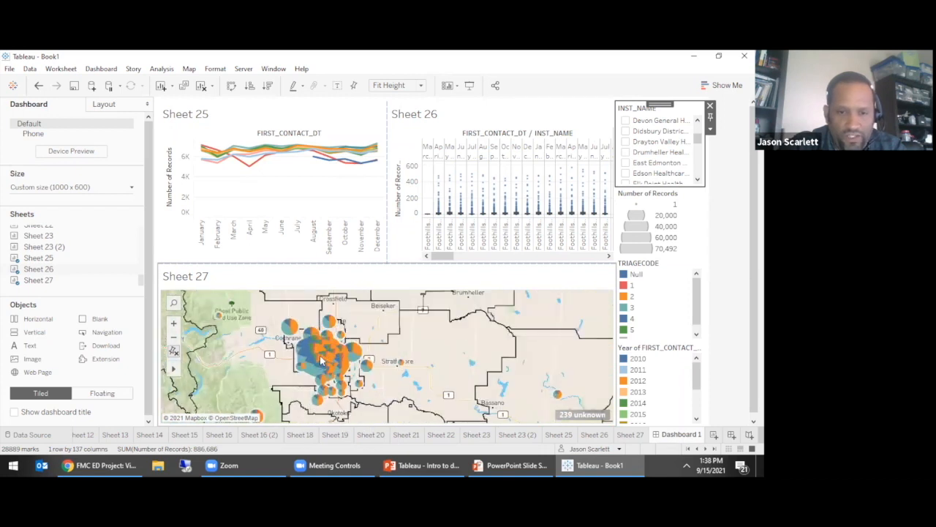
scroll(340, 374, up, 2)
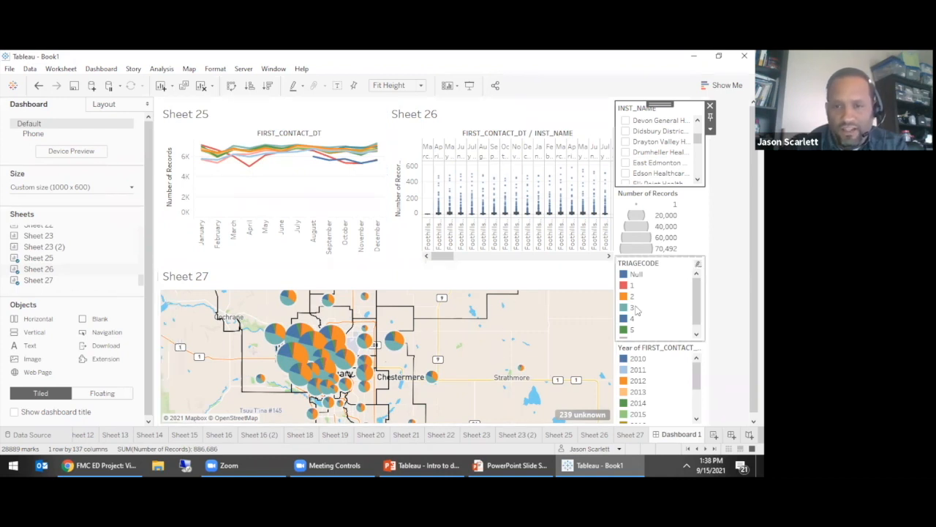
click(624, 286)
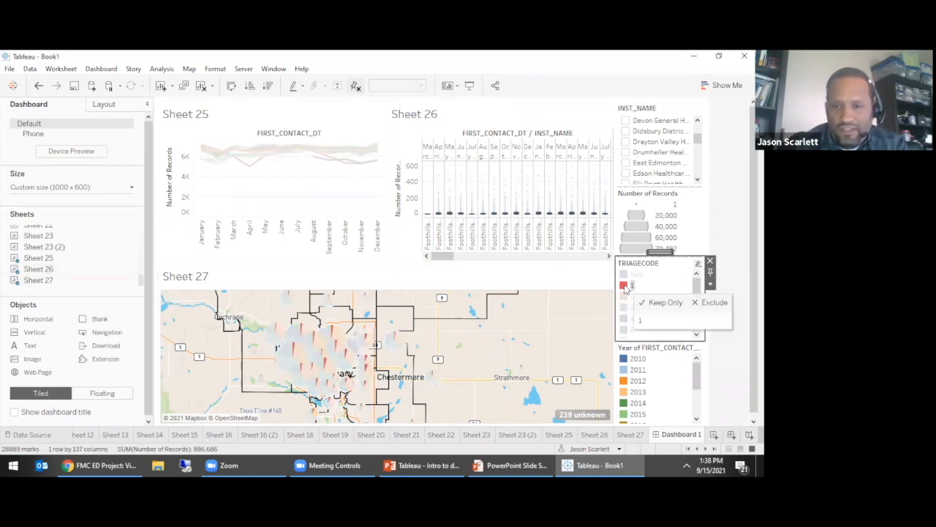
click(625, 287)
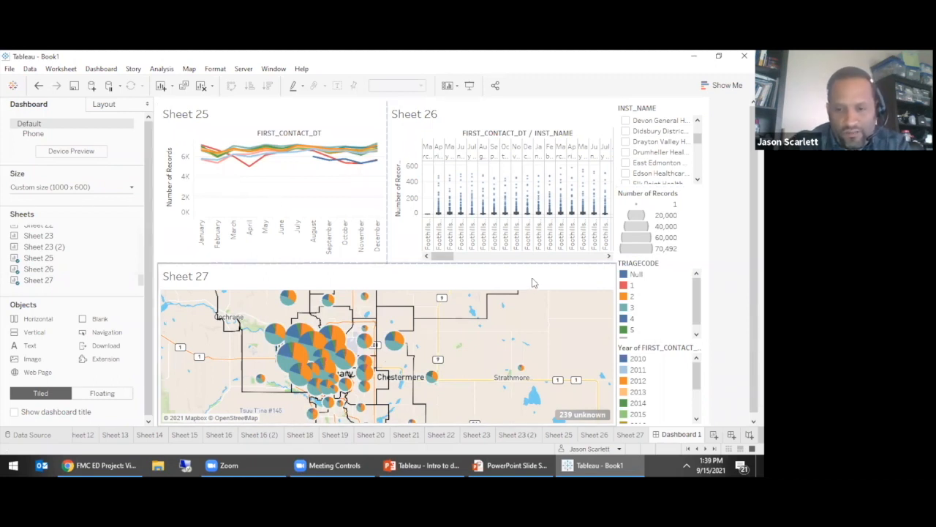
Create a new worksheet and choose JHU_COVID_19_TIMESERIES as its data source
click(714, 435)
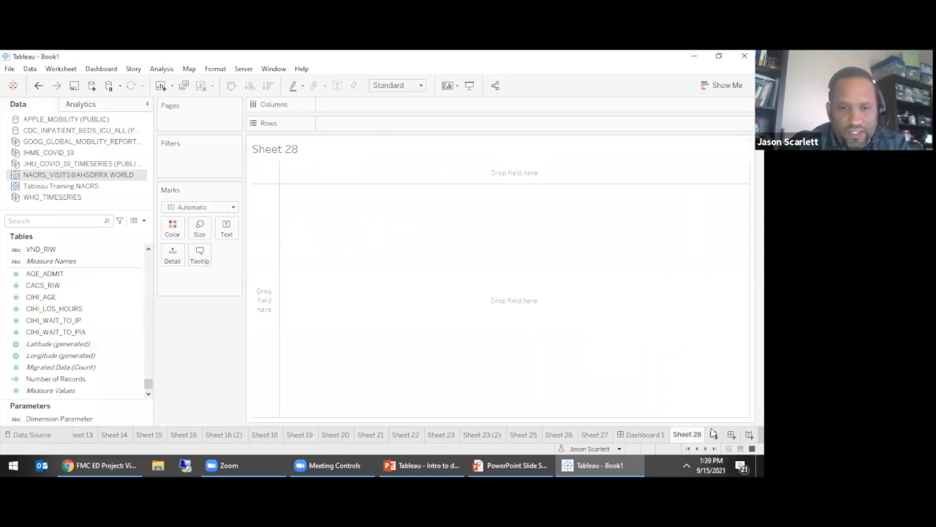
click(65, 121)
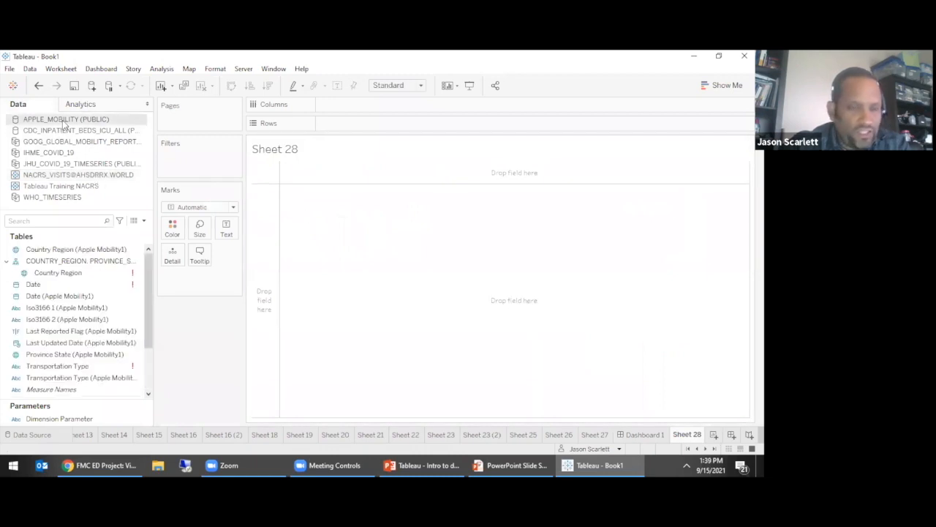
click(63, 165)
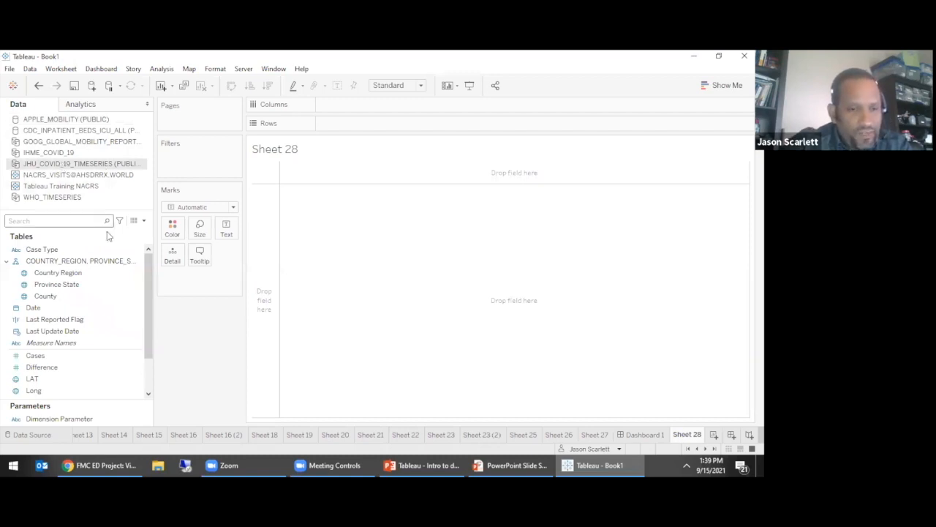
Build a table with Case Type, Country Region, Province State and County as rows and the year of Date as columns
drag(76, 250, 349, 279)
click(103, 319)
double_click(65, 308)
click(54, 297)
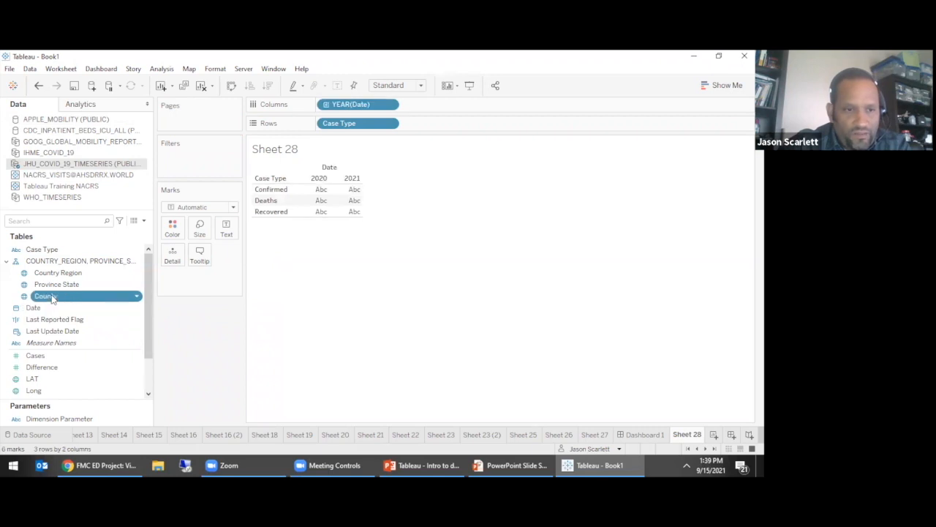
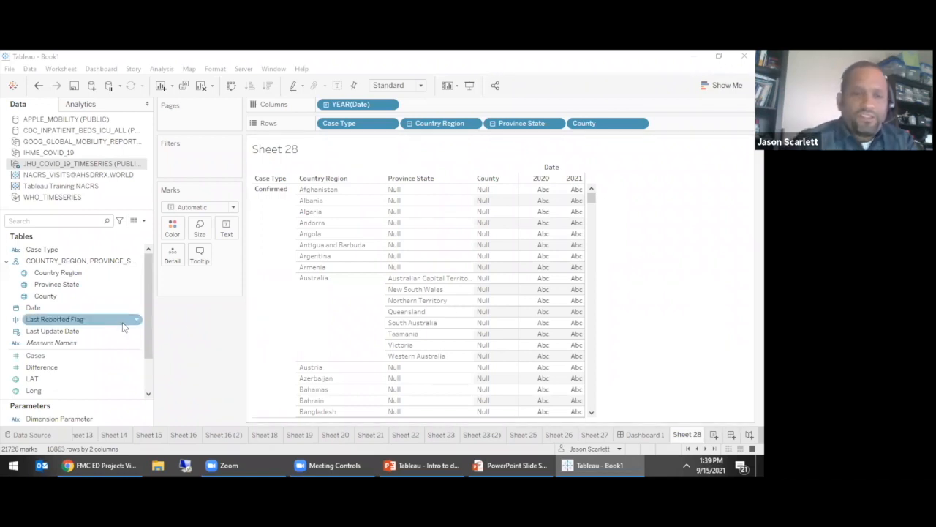
Review the file types supported for a statistical file connection, and close the connection options without opening a file
click(92, 86)
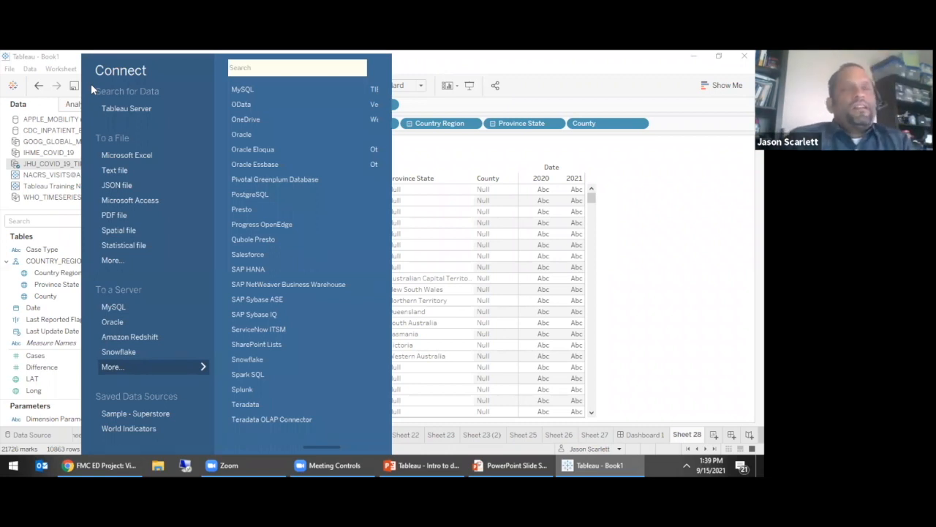
click(136, 247)
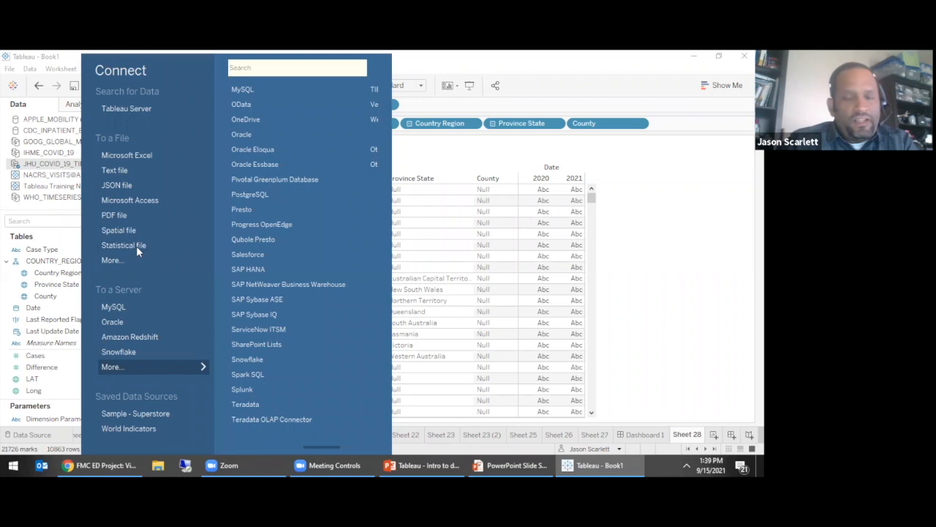
click(391, 286)
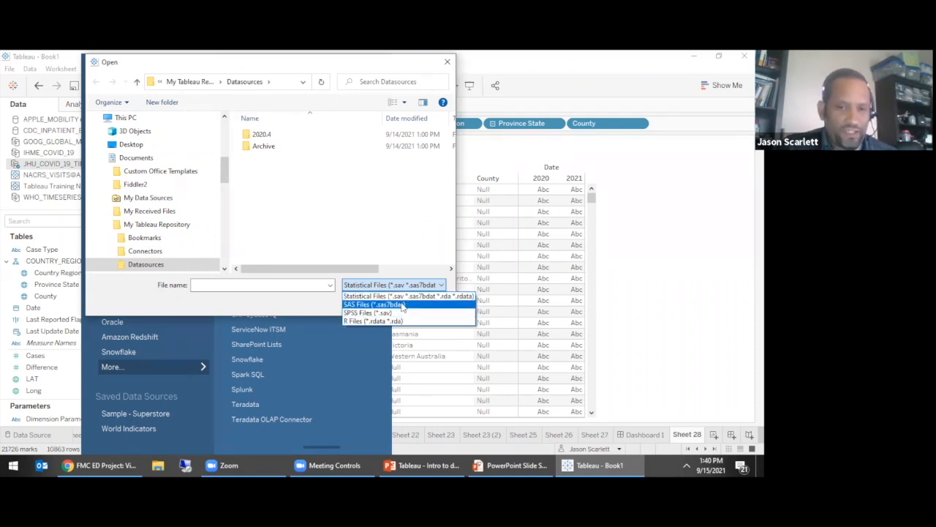
click(502, 261)
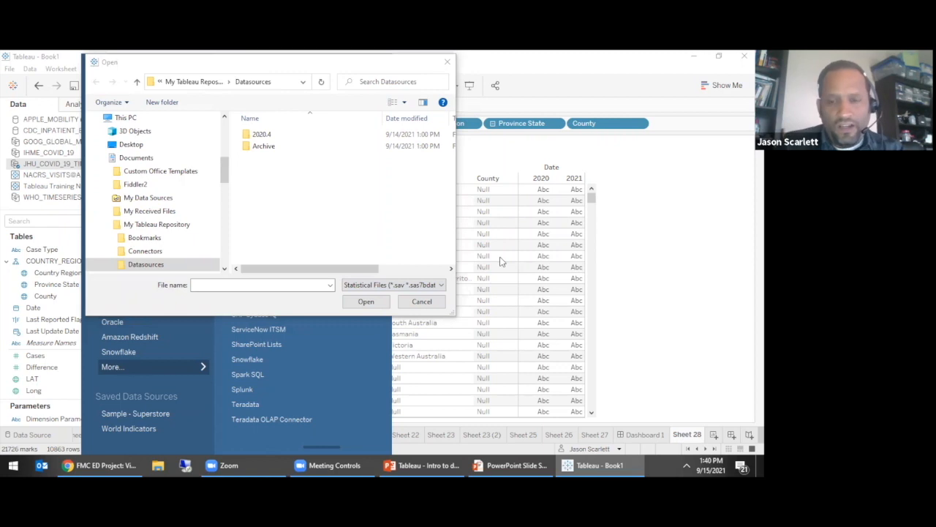
click(425, 302)
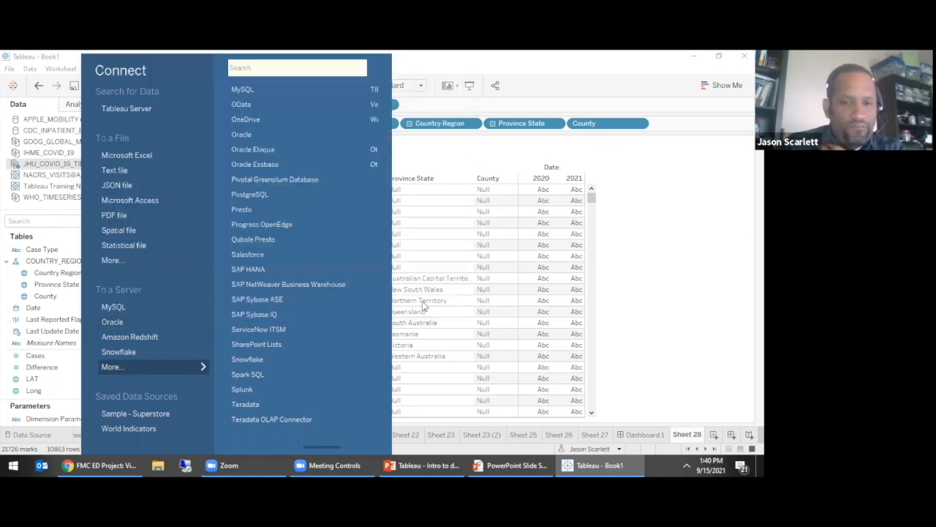
click(452, 148)
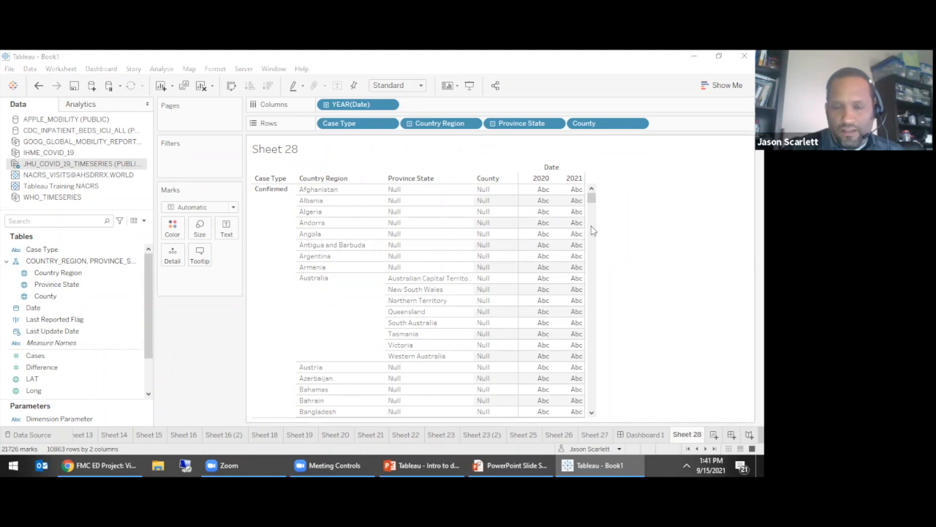
Switch to the PowerPoint slide show and display the "7 Steps in Visualizing Data" slide
click(491, 464)
click(386, 305)
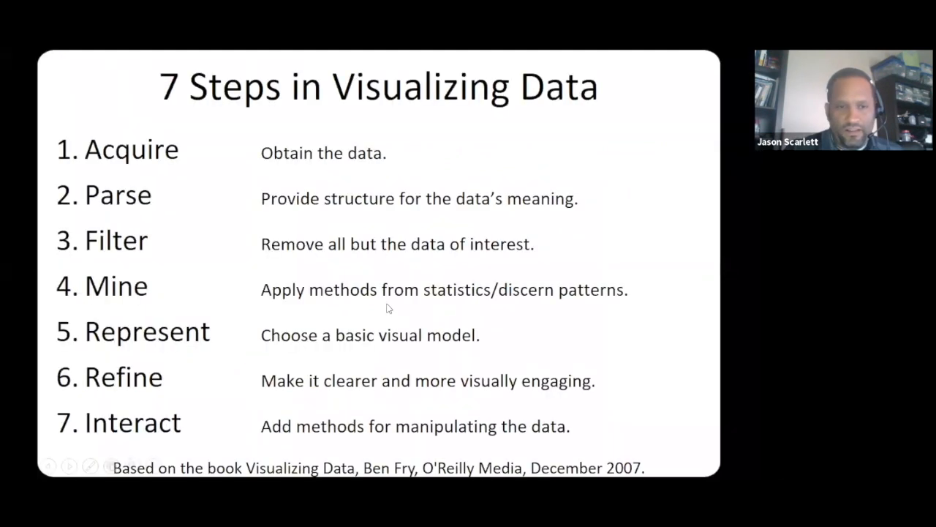